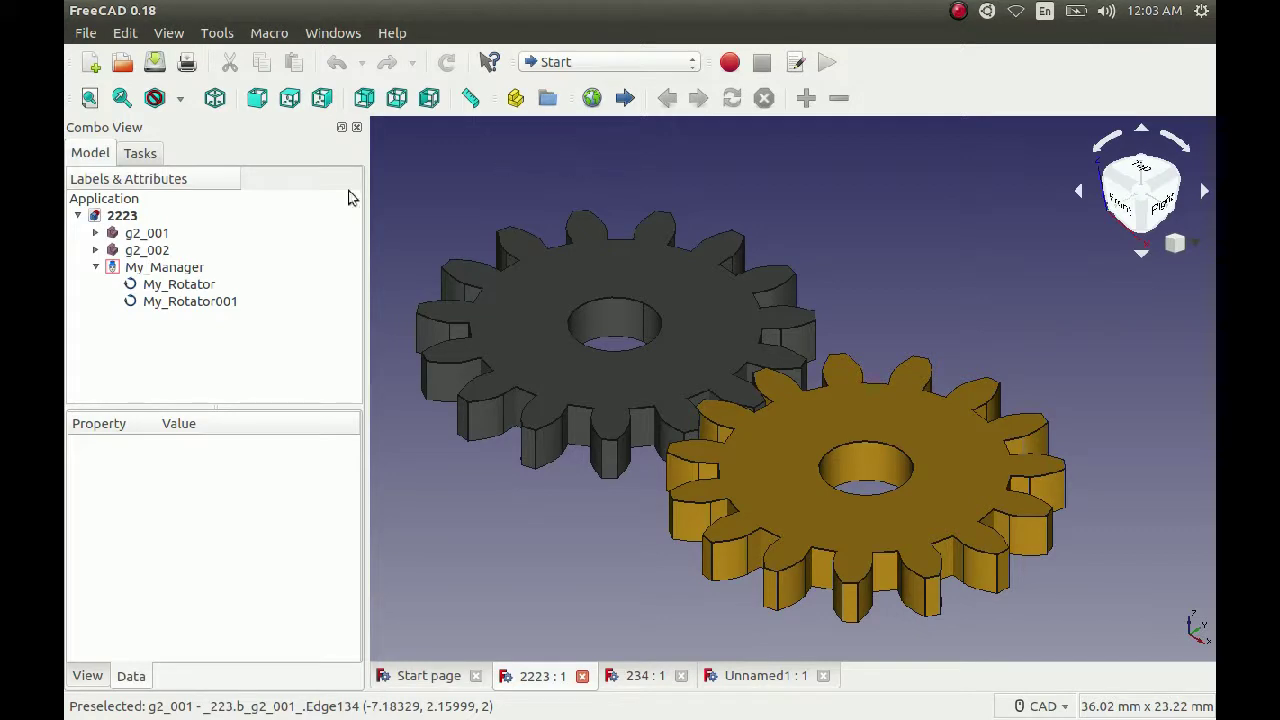
Play the My_Manager animation of the two gears in document 2223, and close the animation controls.
double_click(165, 268)
drag(627, 40, 241, 85)
click(211, 139)
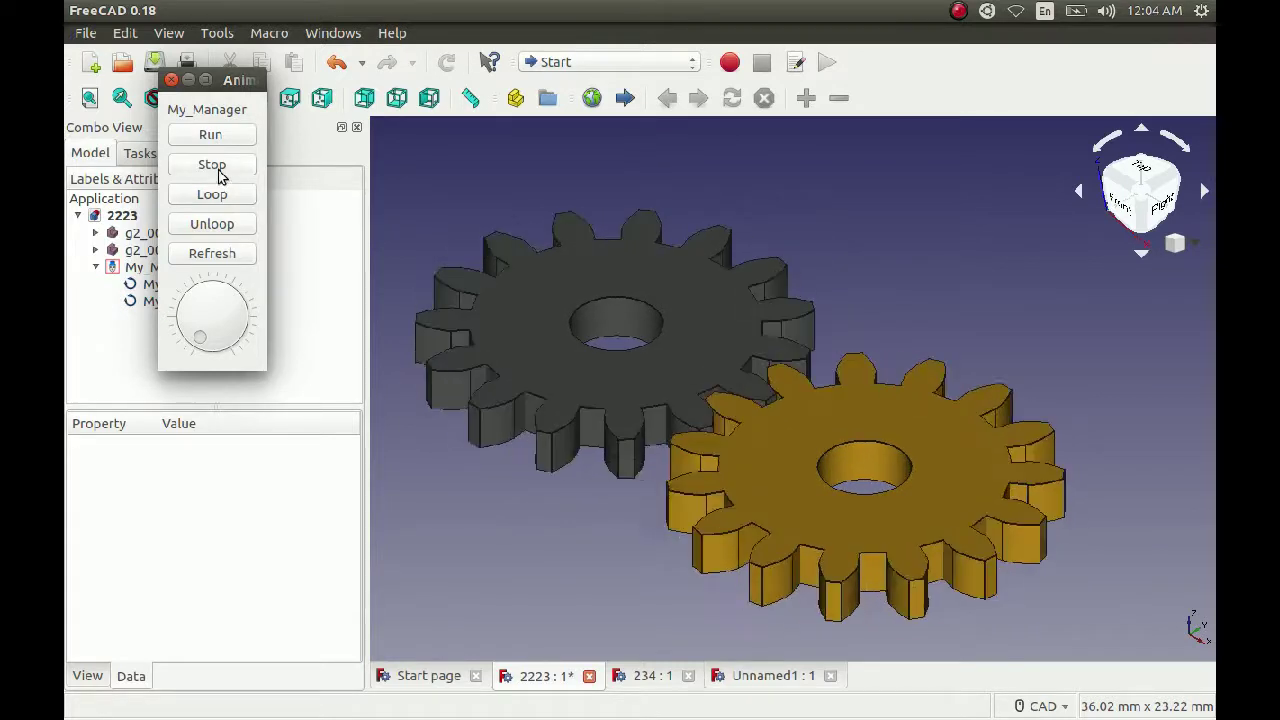
click(171, 79)
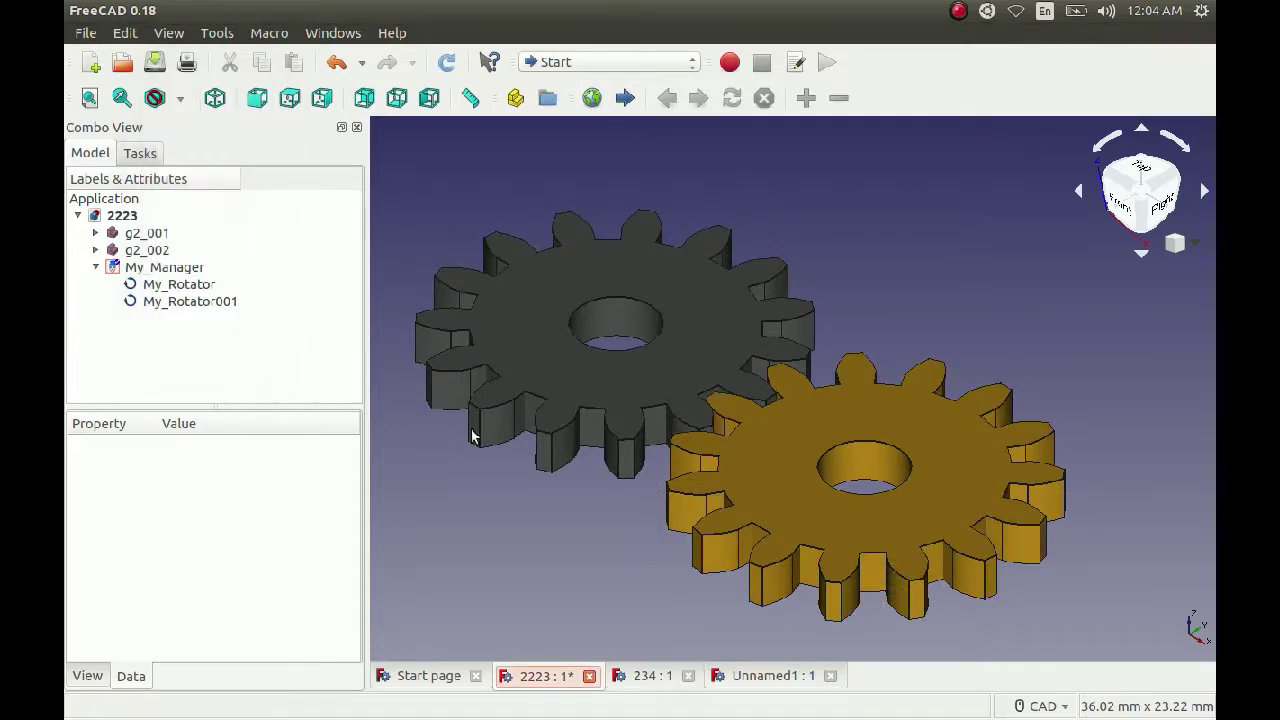
Play the My_Manager animation in document 234, and close the animation controls.
click(648, 676)
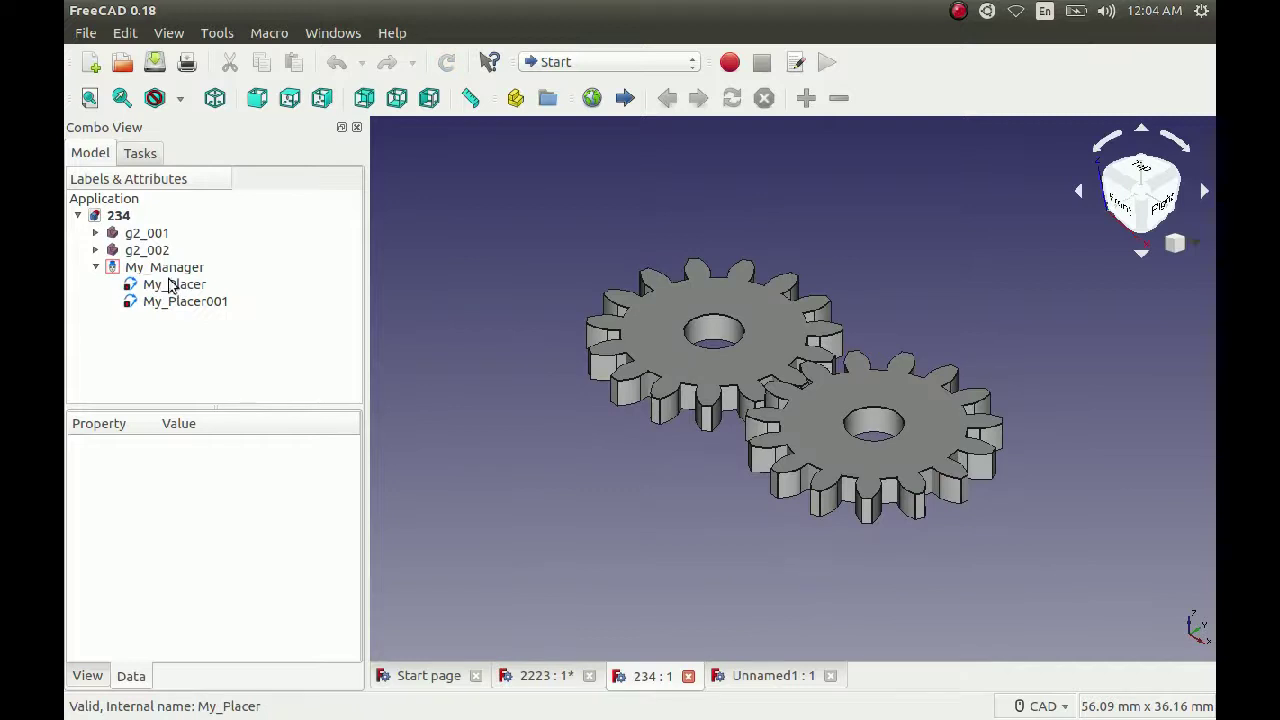
double_click(171, 267)
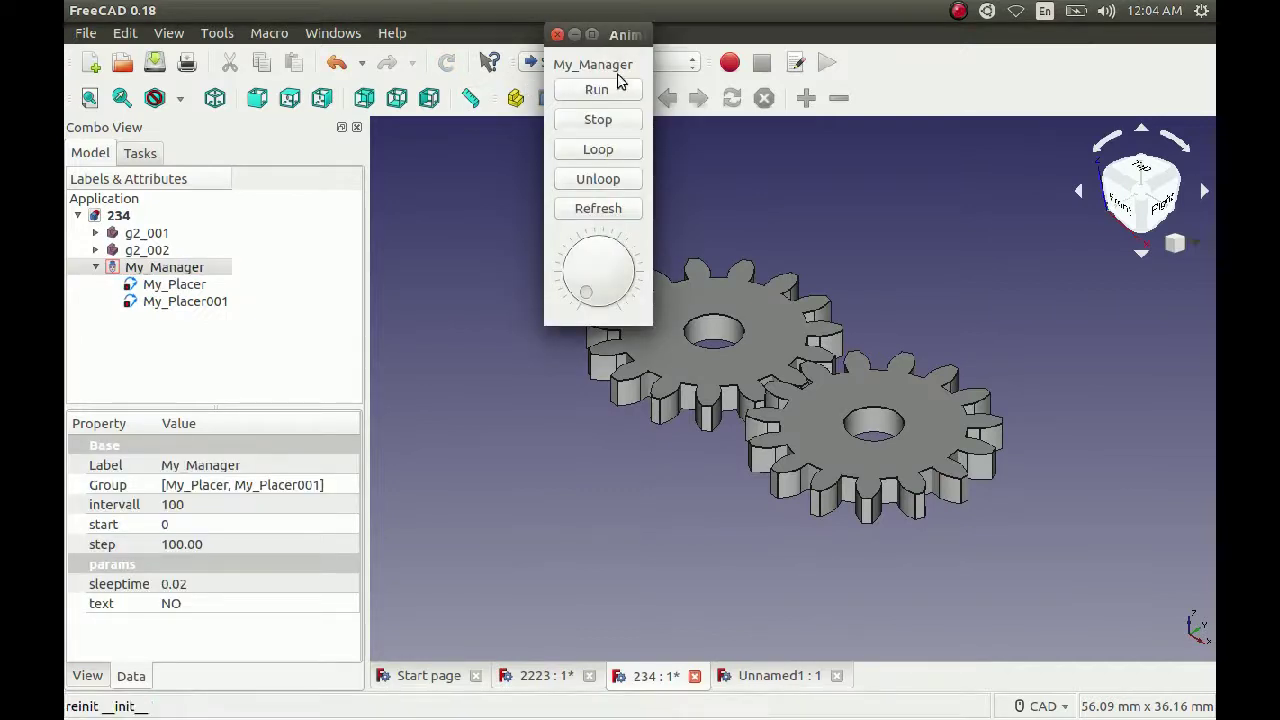
click(601, 89)
drag(623, 34, 462, 40)
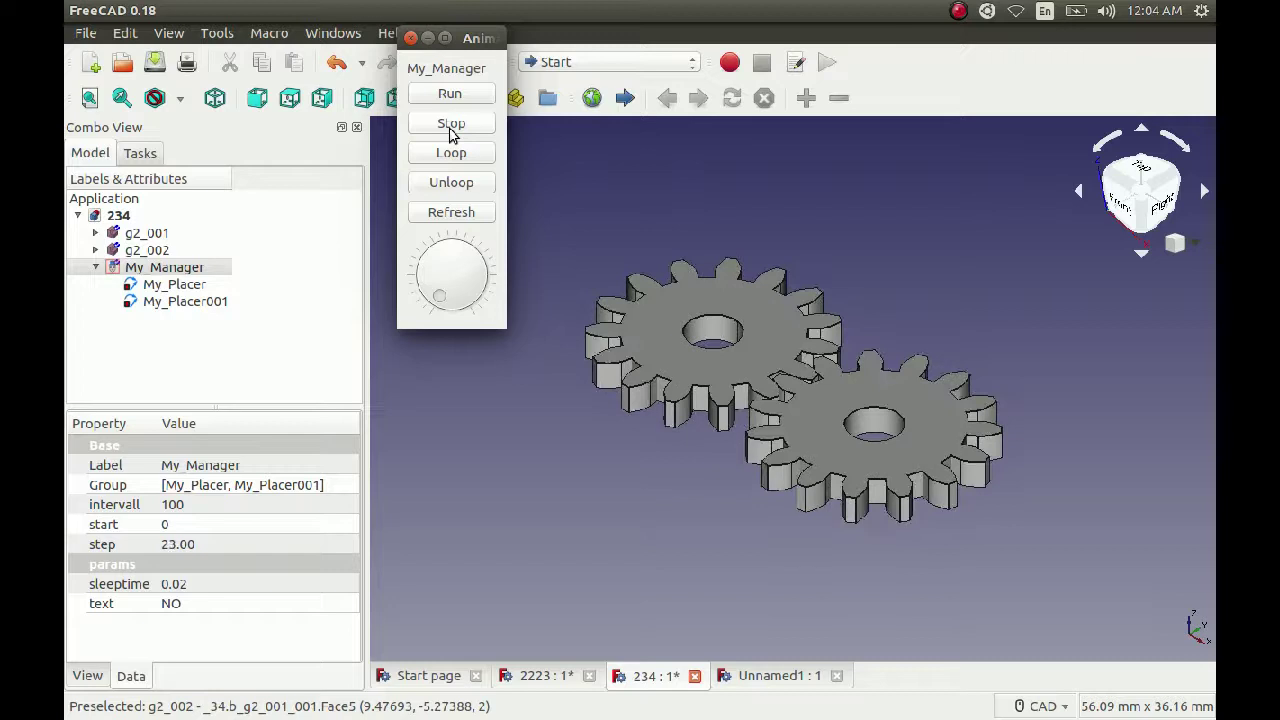
click(412, 38)
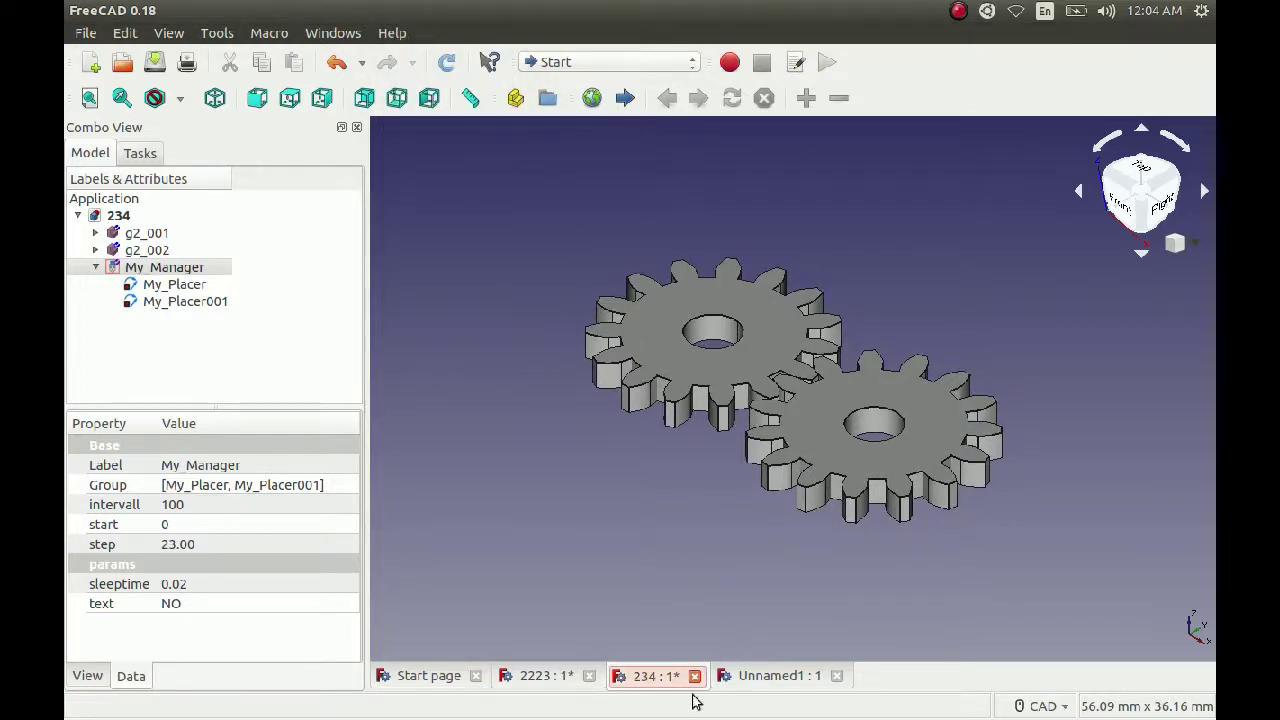
Close documents 234 and 2223 without saving their changes.
click(694, 676)
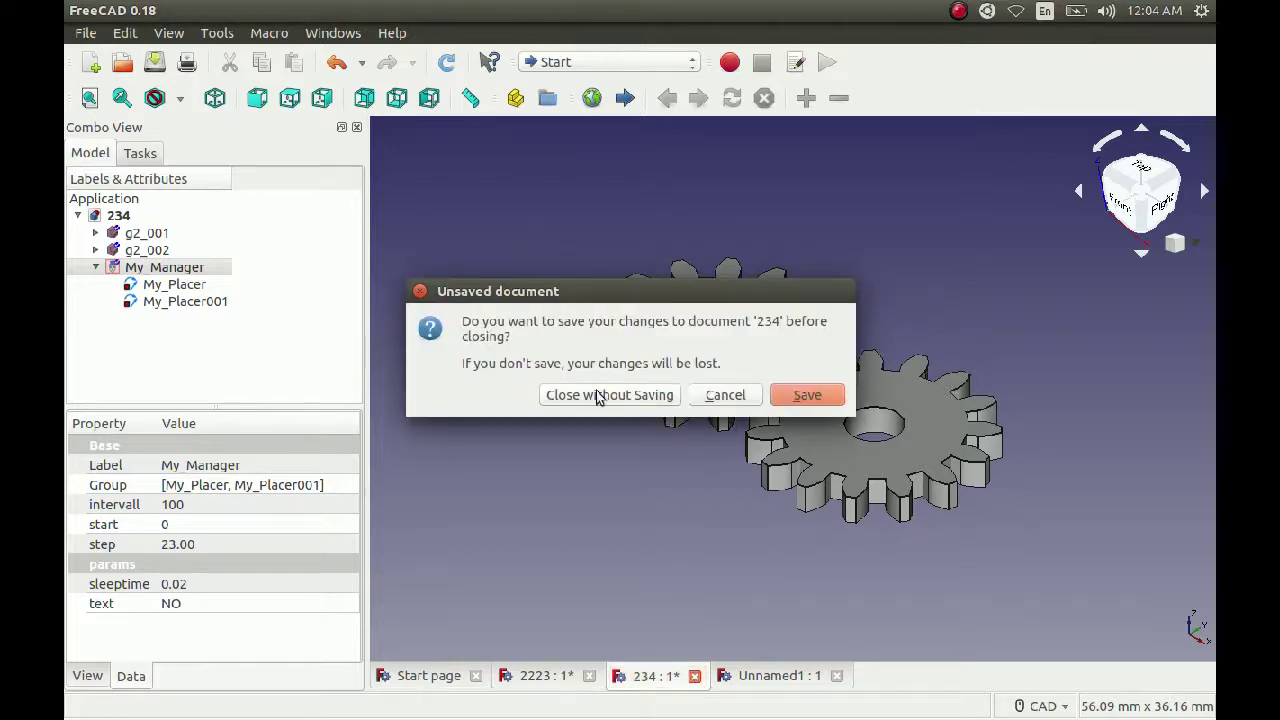
click(597, 397)
click(589, 677)
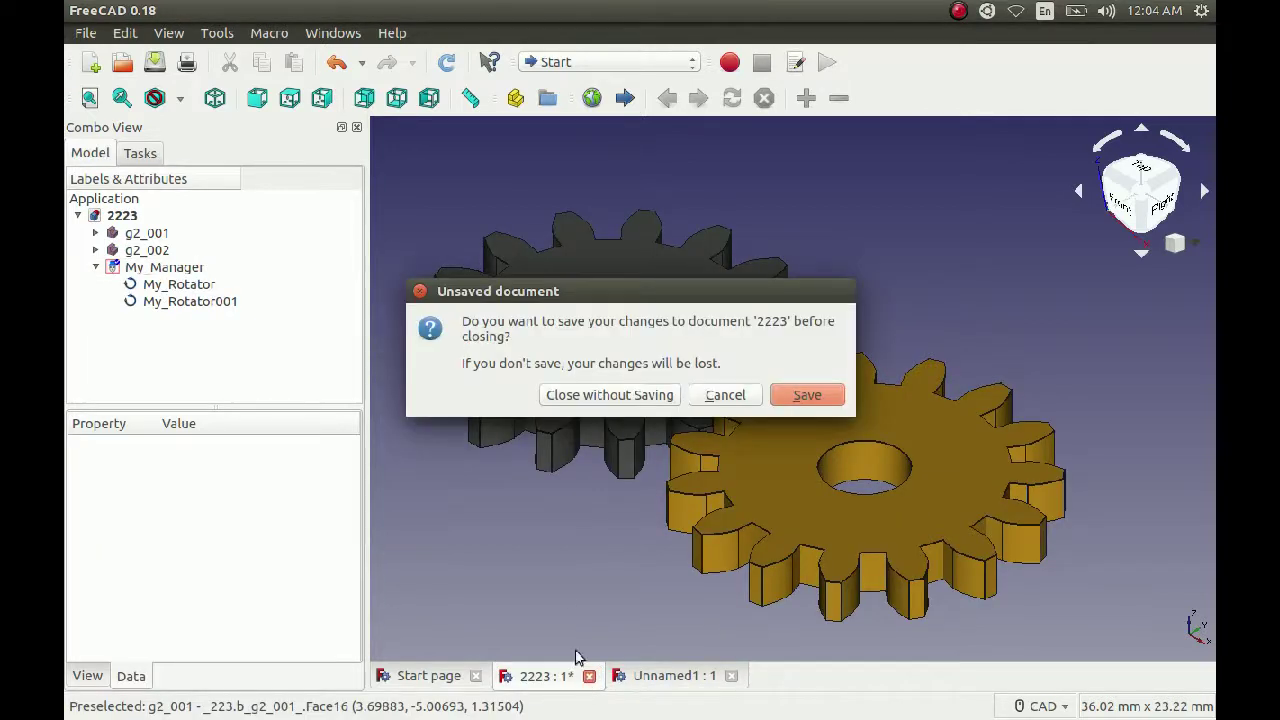
click(612, 397)
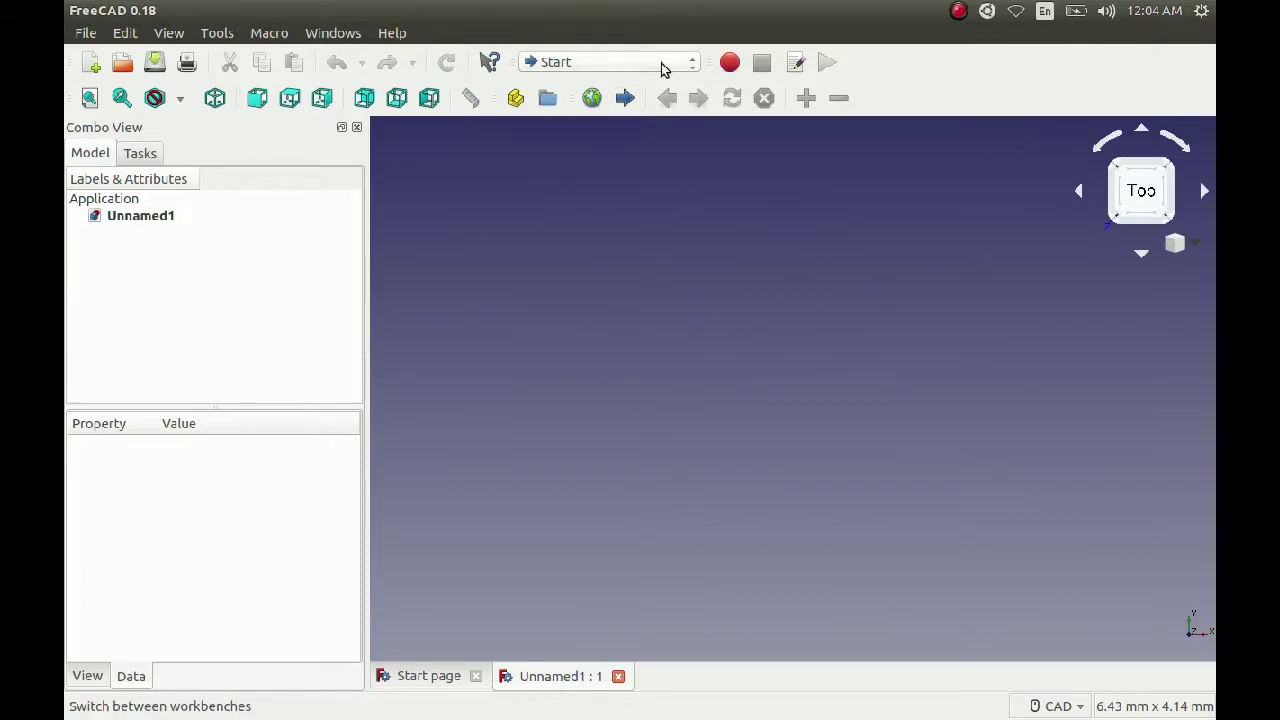
Switch to the Gear workbench and create an involute gear in the empty document.
click(216, 33)
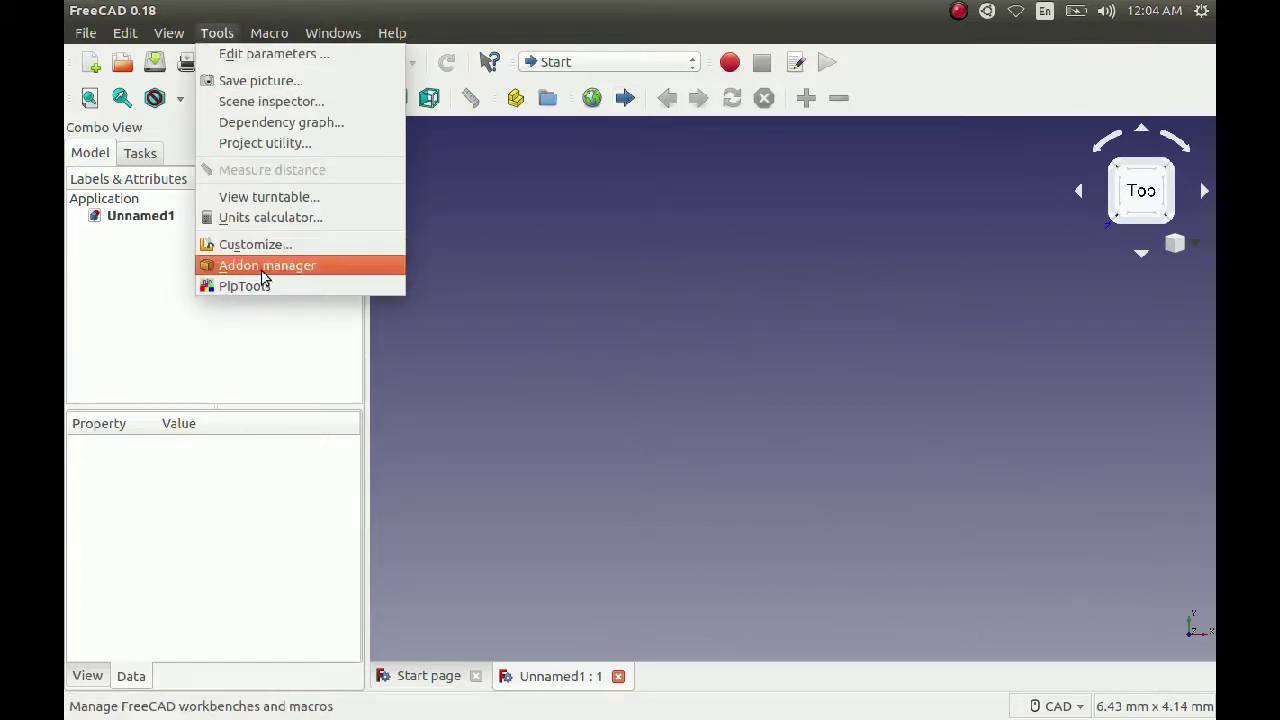
click(620, 182)
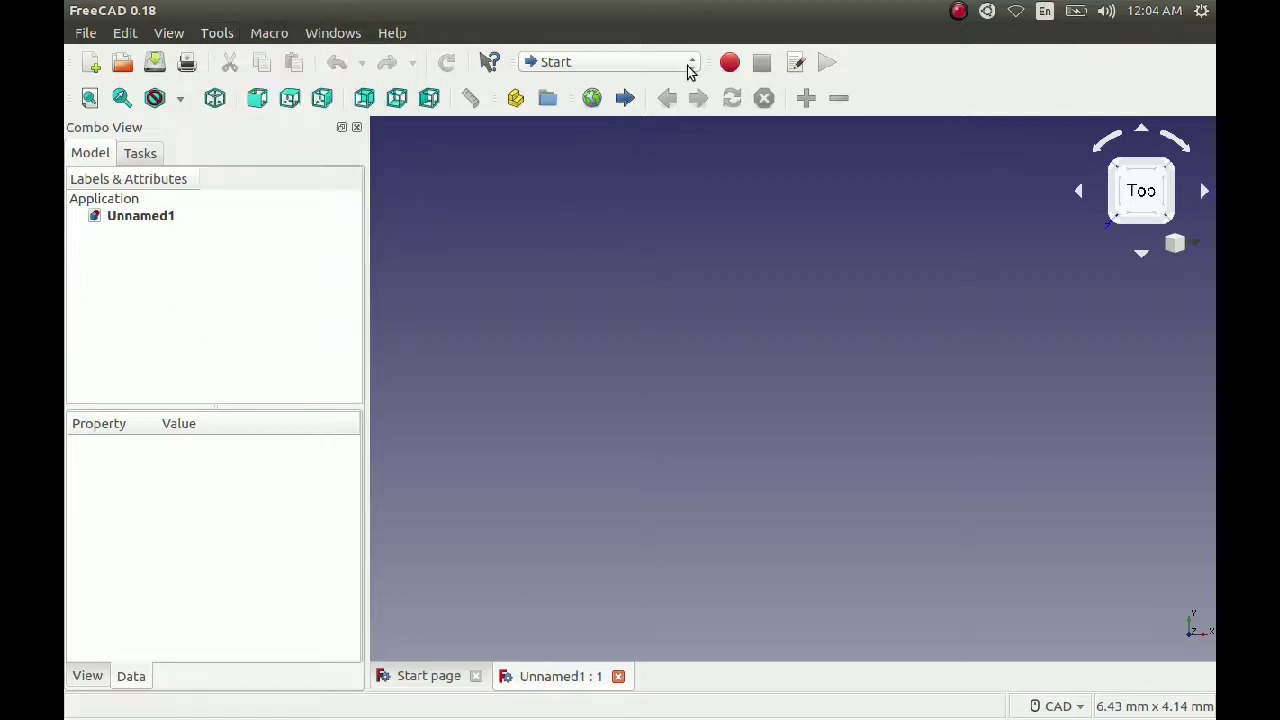
click(689, 62)
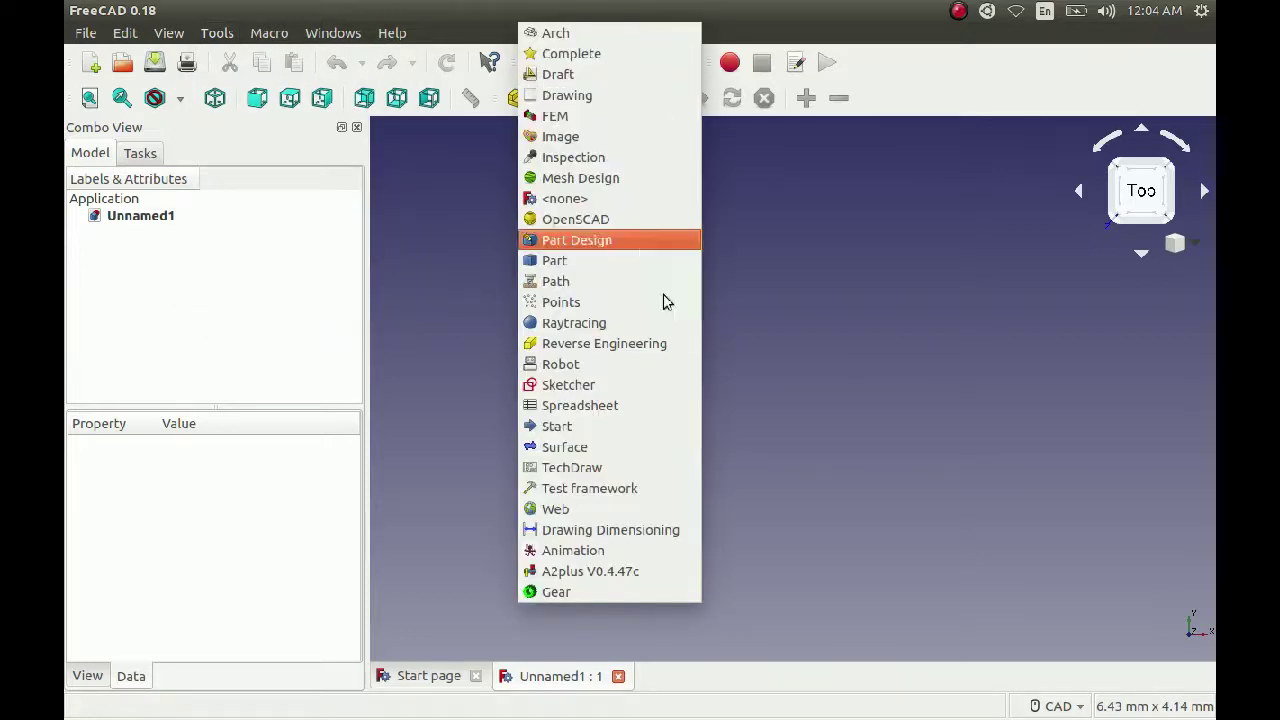
click(629, 592)
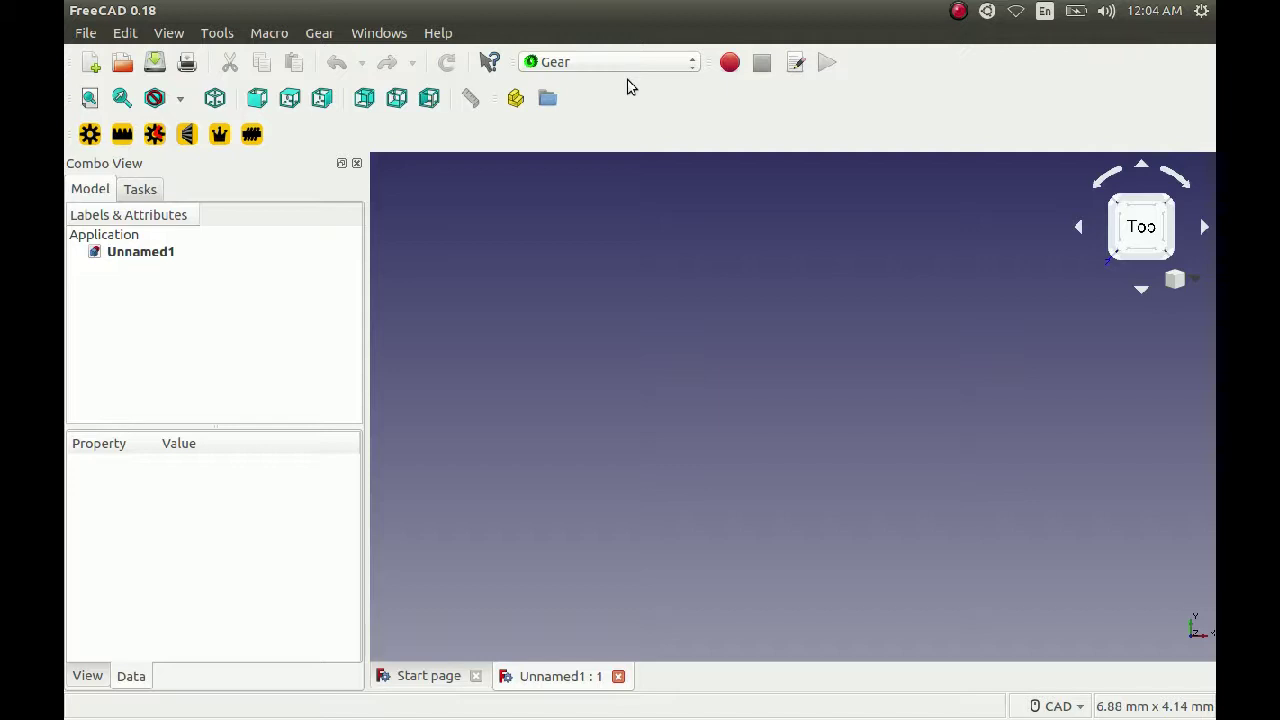
click(89, 135)
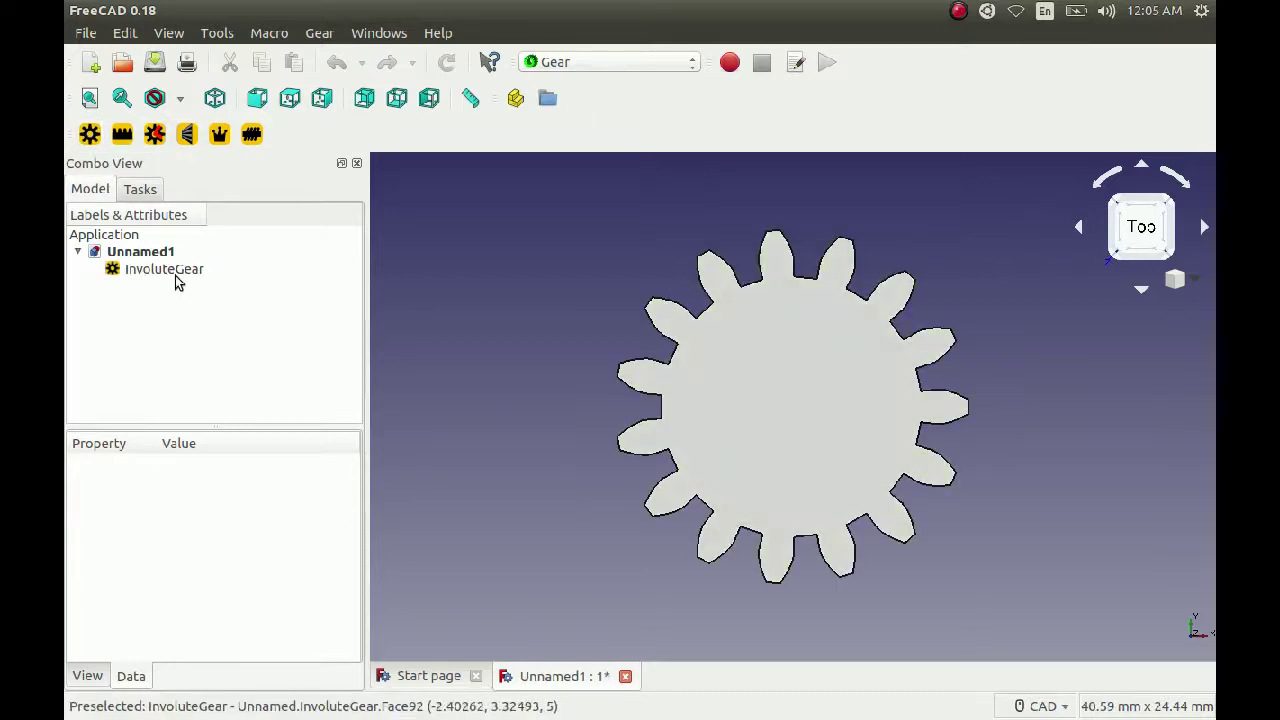
Examine the involute gear's data and view properties, and clear the selection.
click(175, 272)
drag(353, 484, 340, 524)
scroll(343, 510, up, 2)
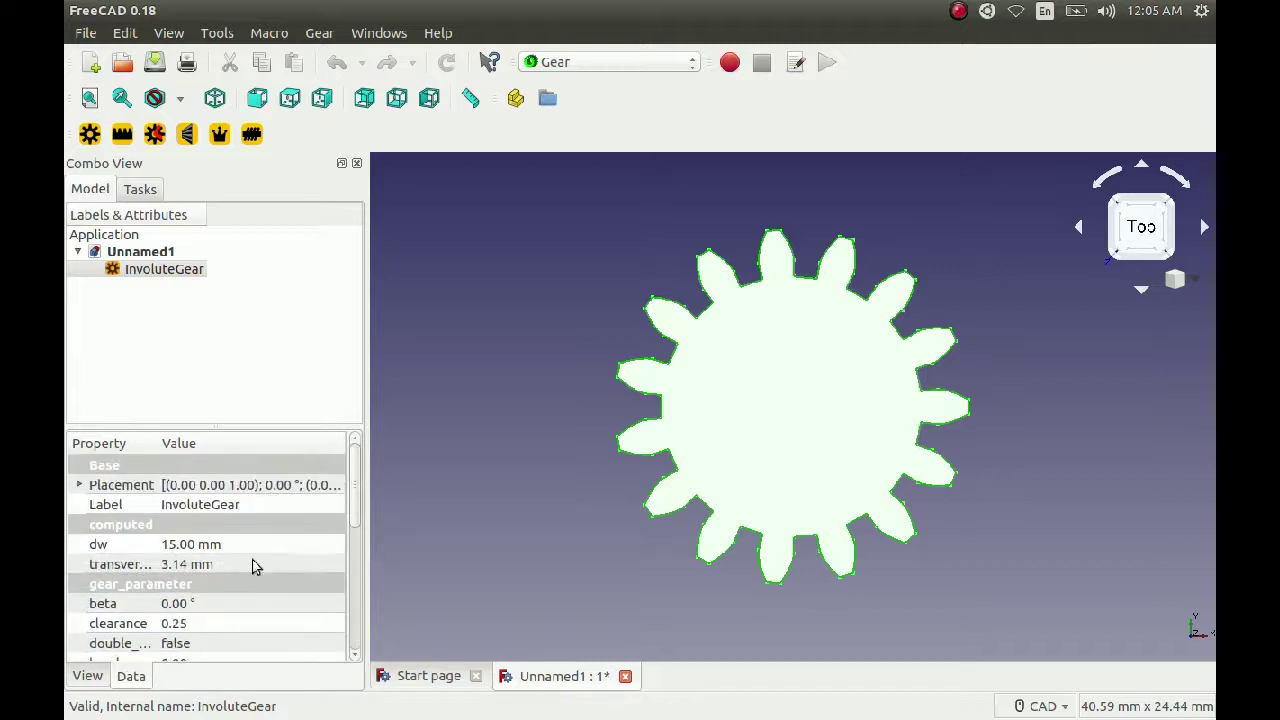
click(87, 676)
click(126, 676)
click(210, 313)
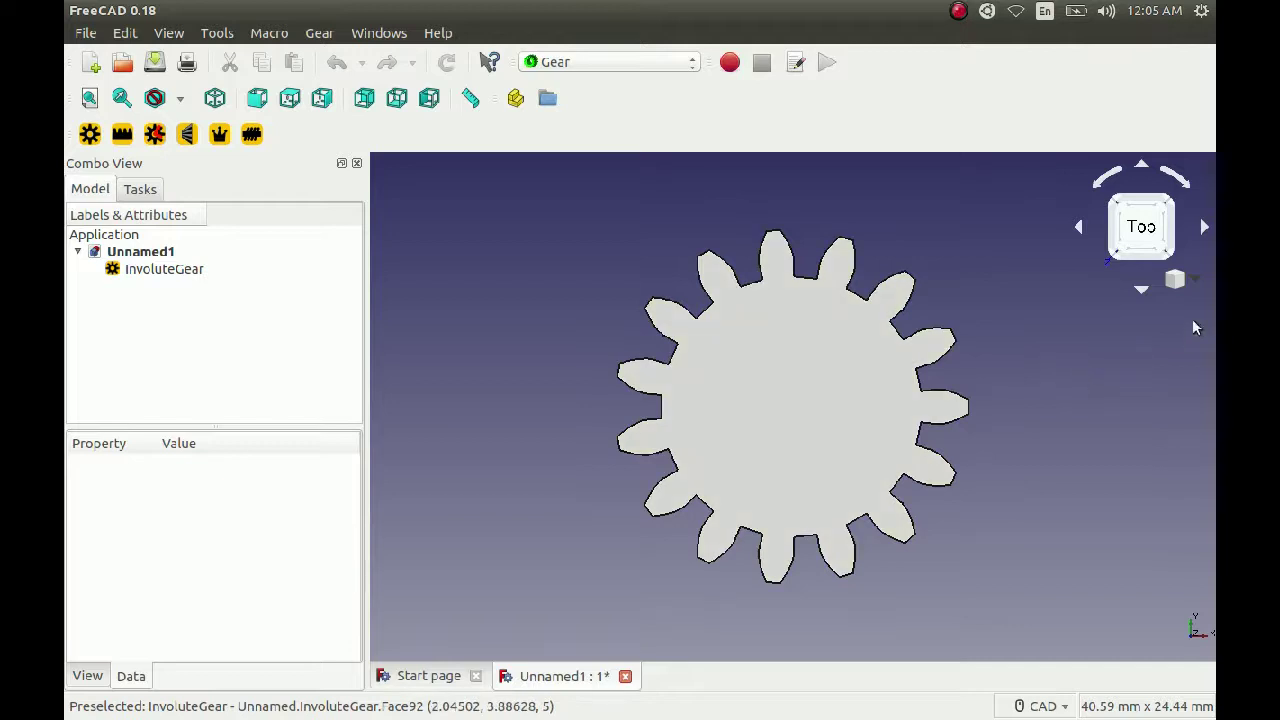
Show the gear in isometric view, and create a new body in the Part Design workbench.
click(1175, 280)
click(1160, 336)
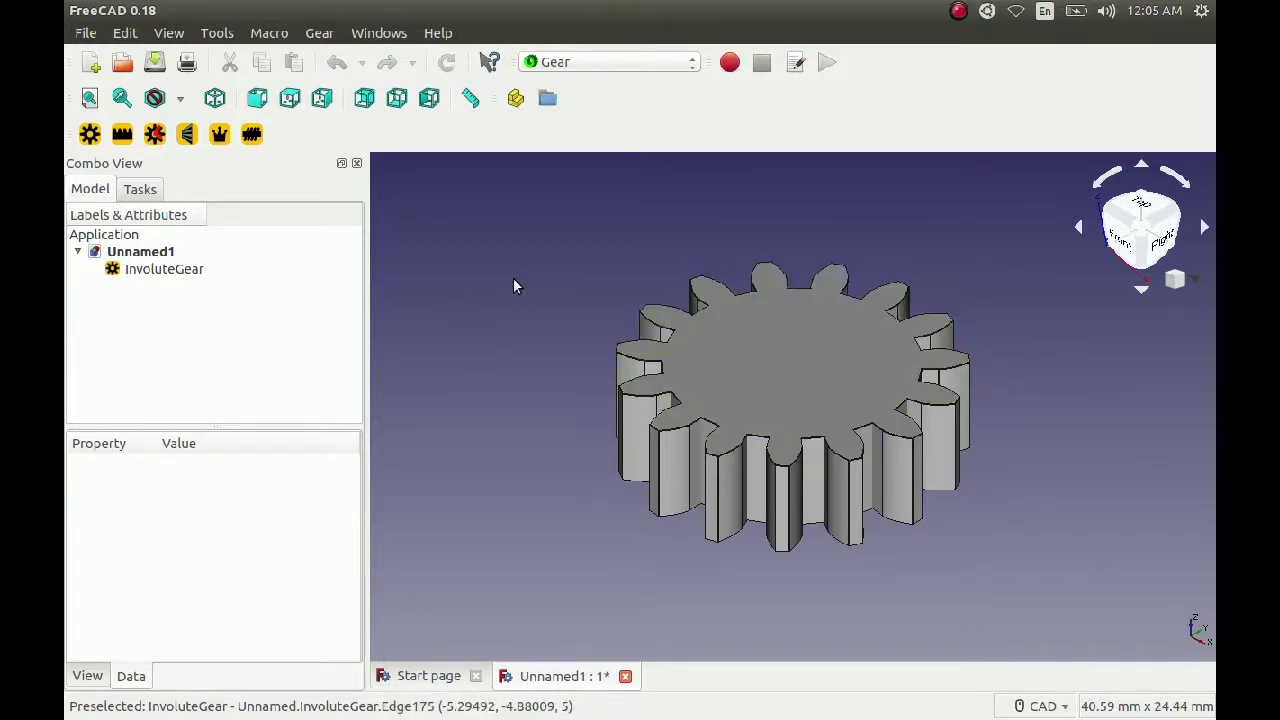
click(668, 60)
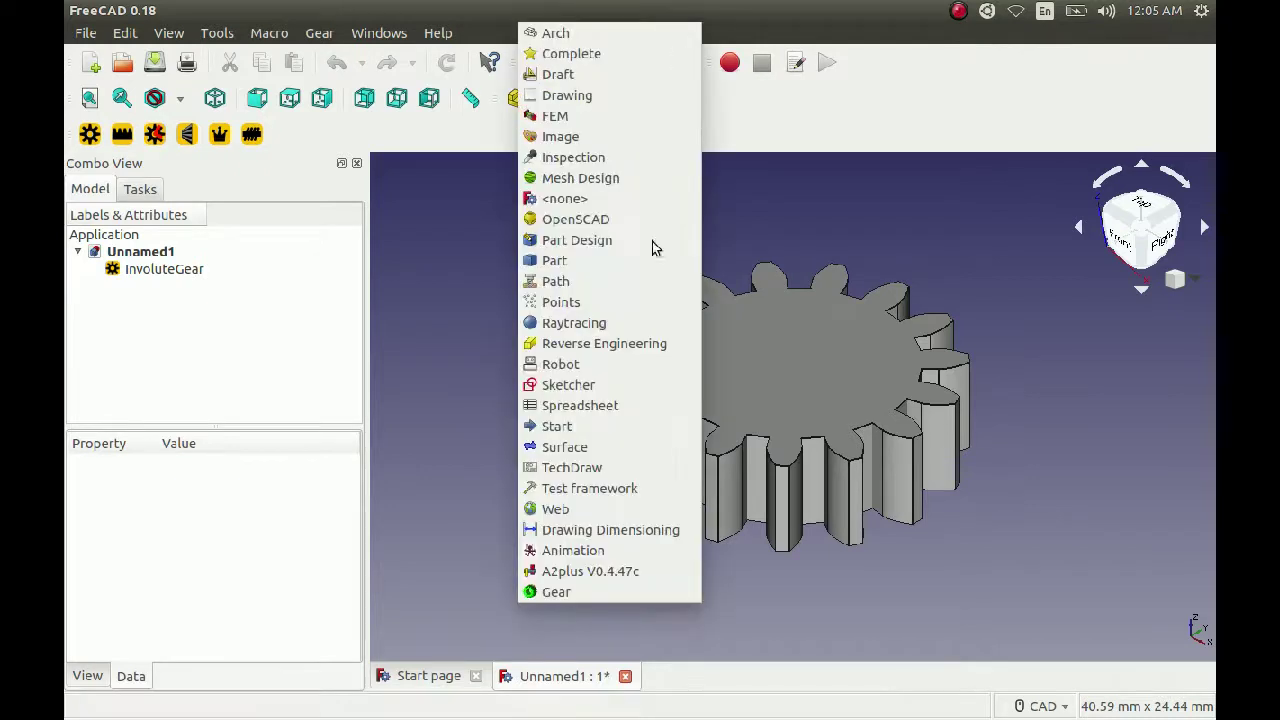
click(614, 241)
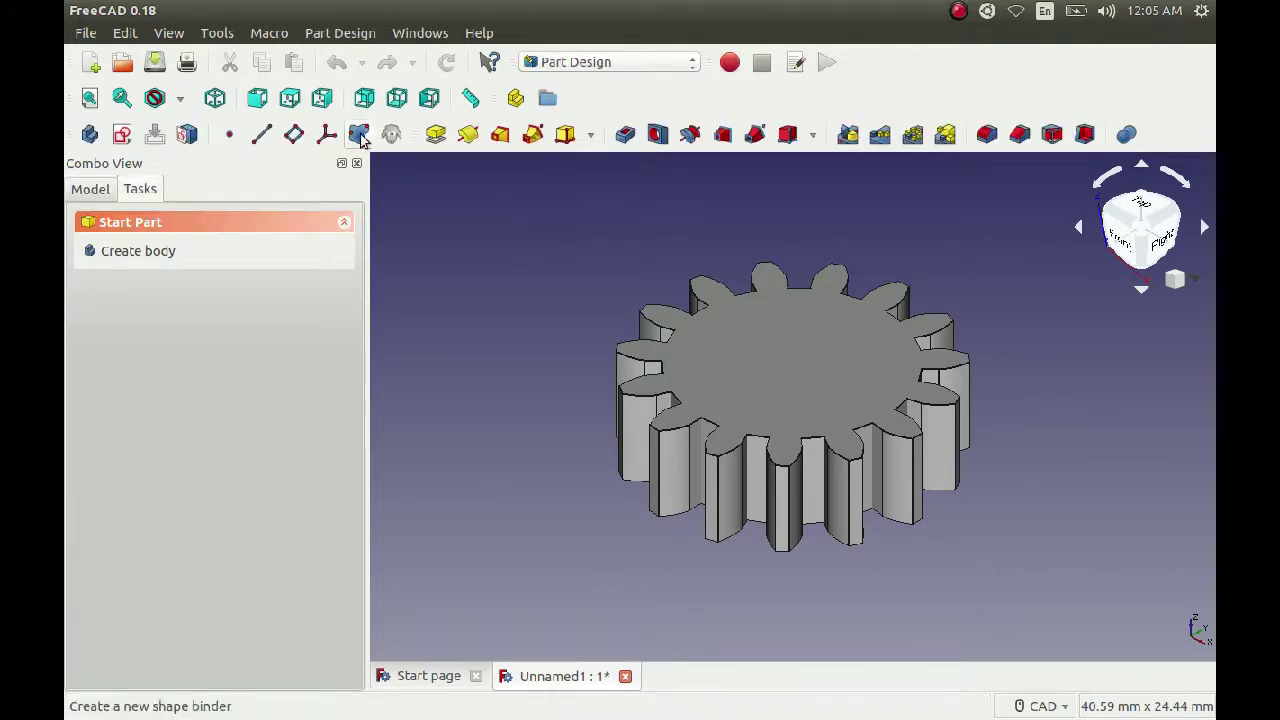
click(89, 135)
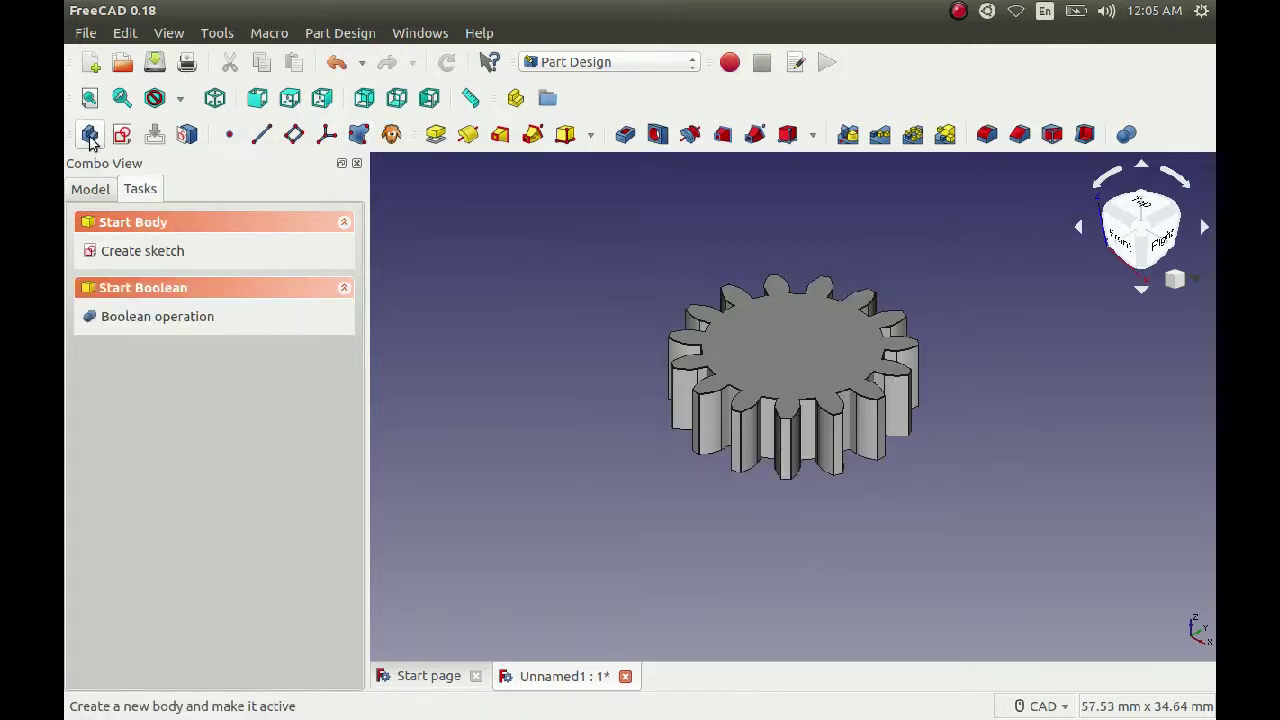
click(104, 190)
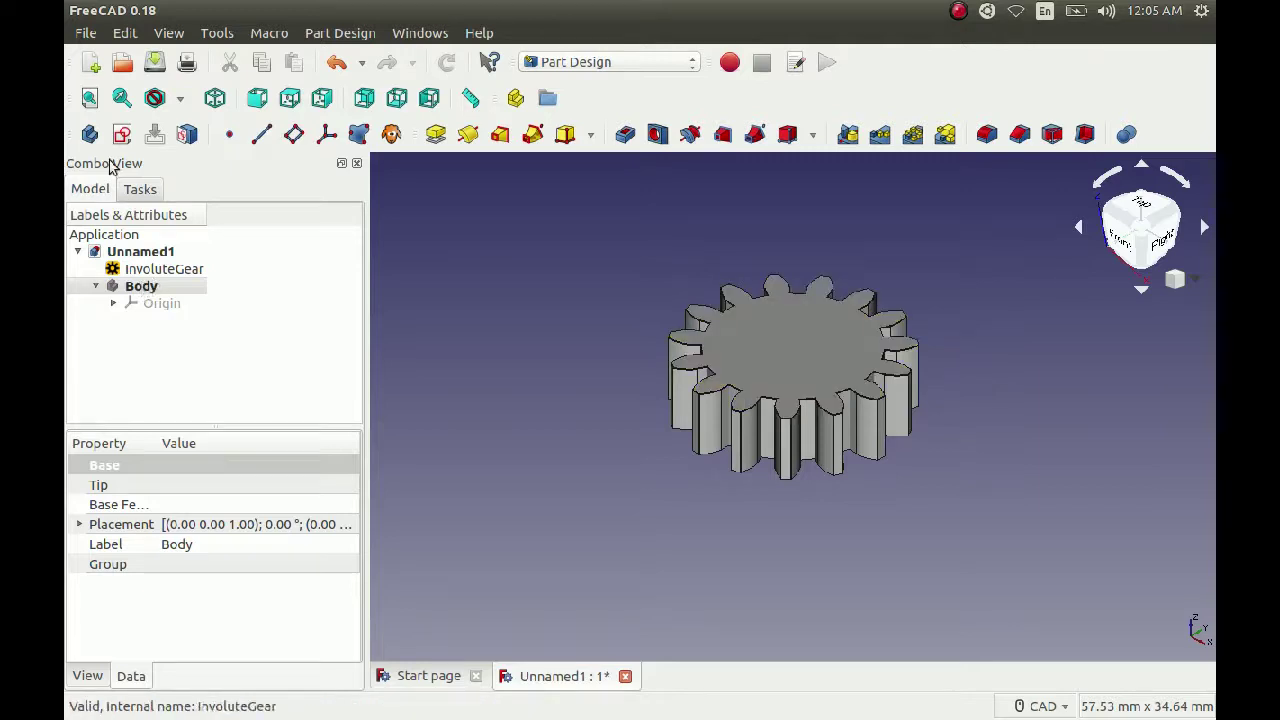
Create a shape binder in the body from the upper face of the involute gear.
click(809, 352)
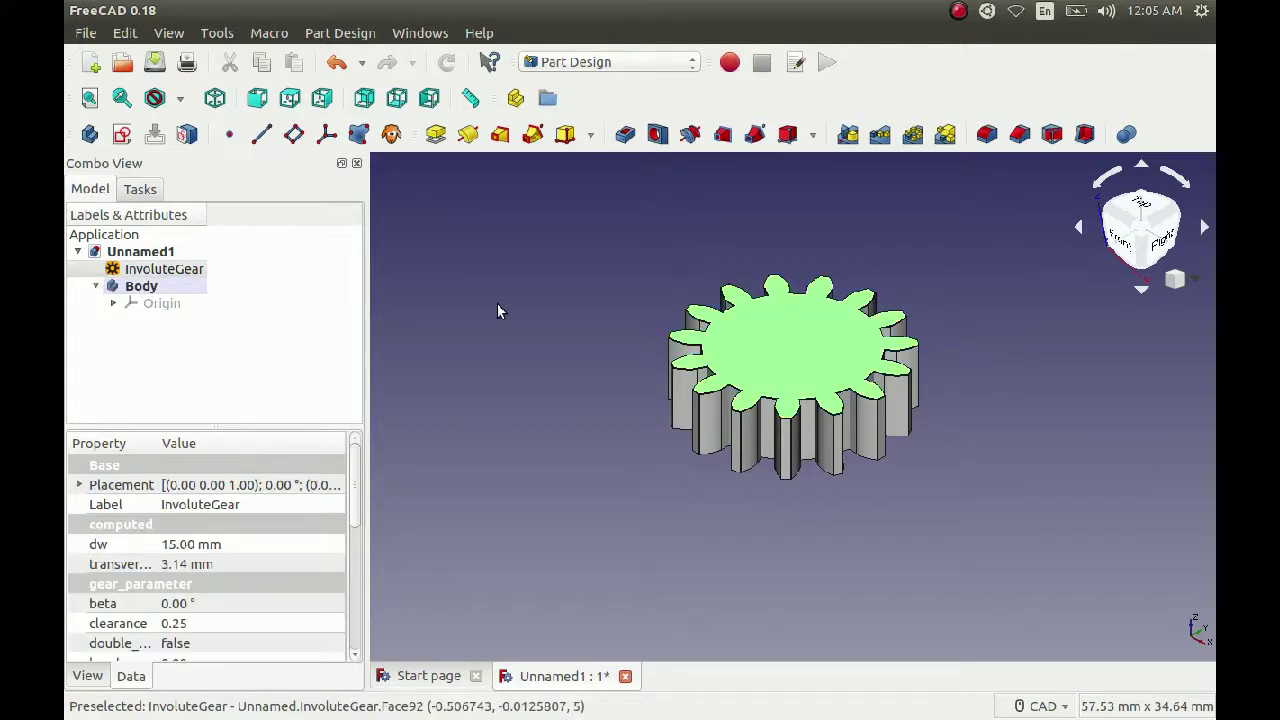
click(359, 134)
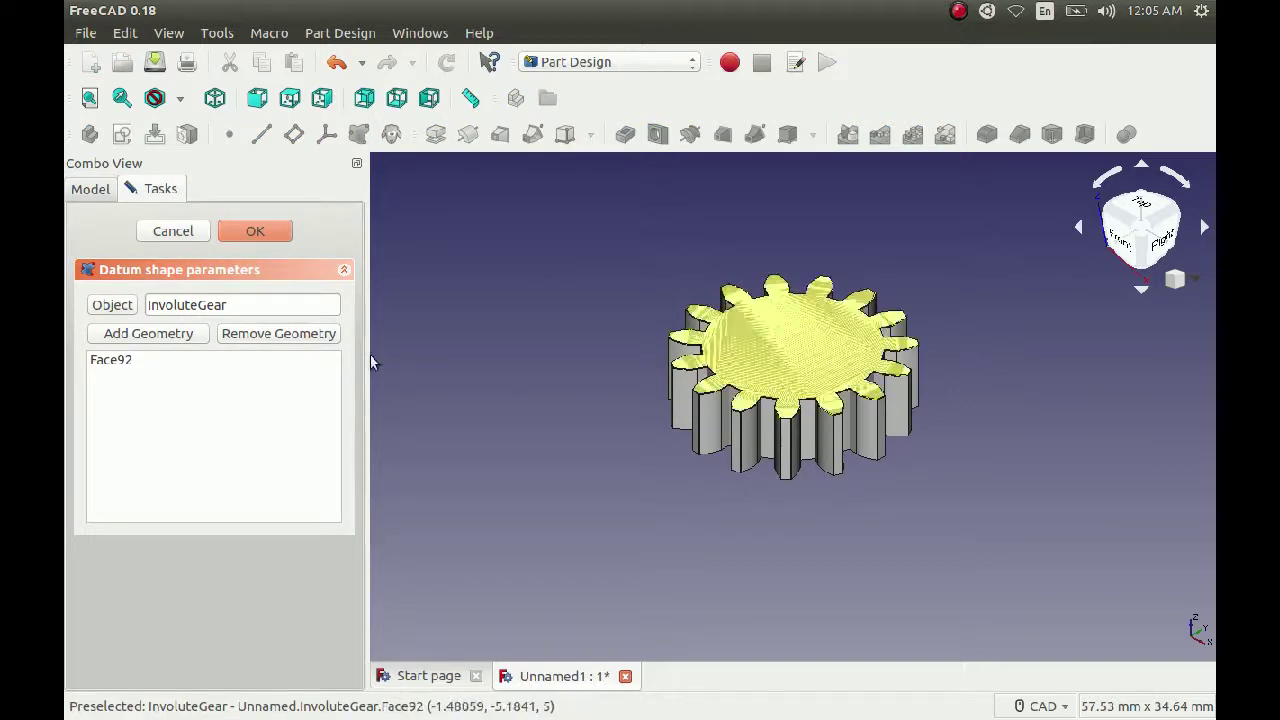
click(245, 232)
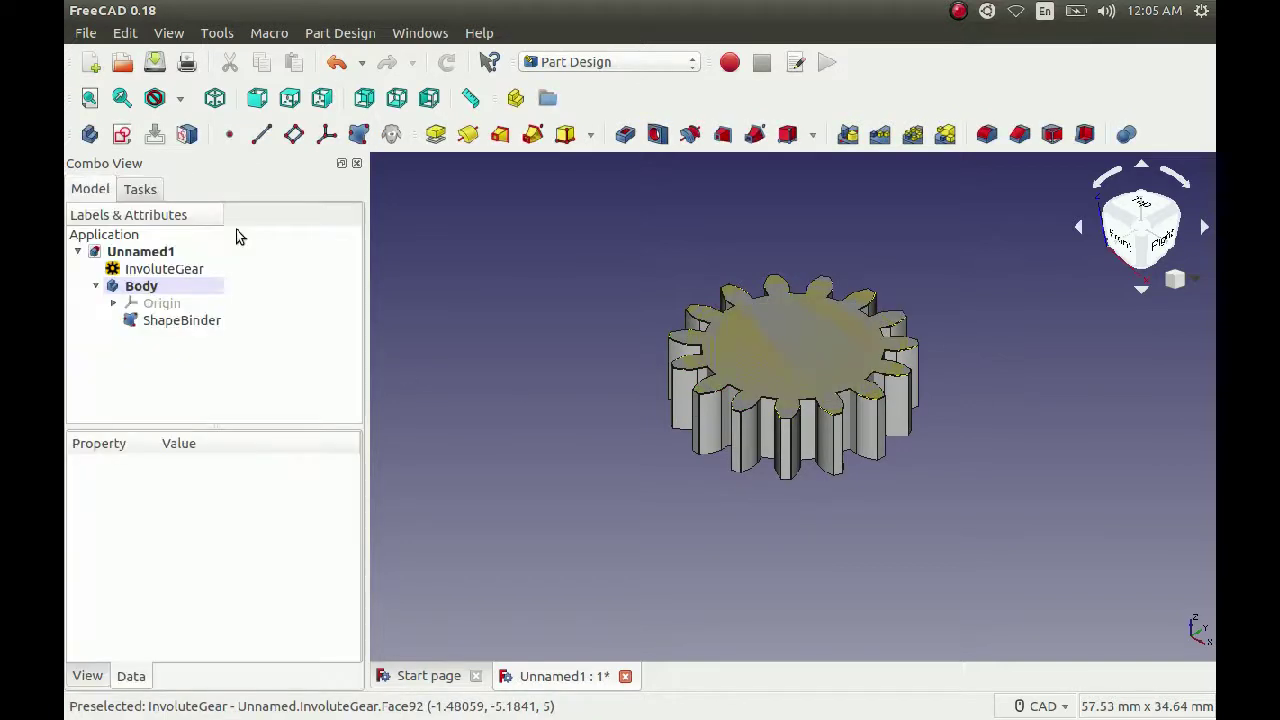
Hide the InvoluteGear solid through its Visibility property so only the shape binder is shown.
click(194, 325)
click(169, 273)
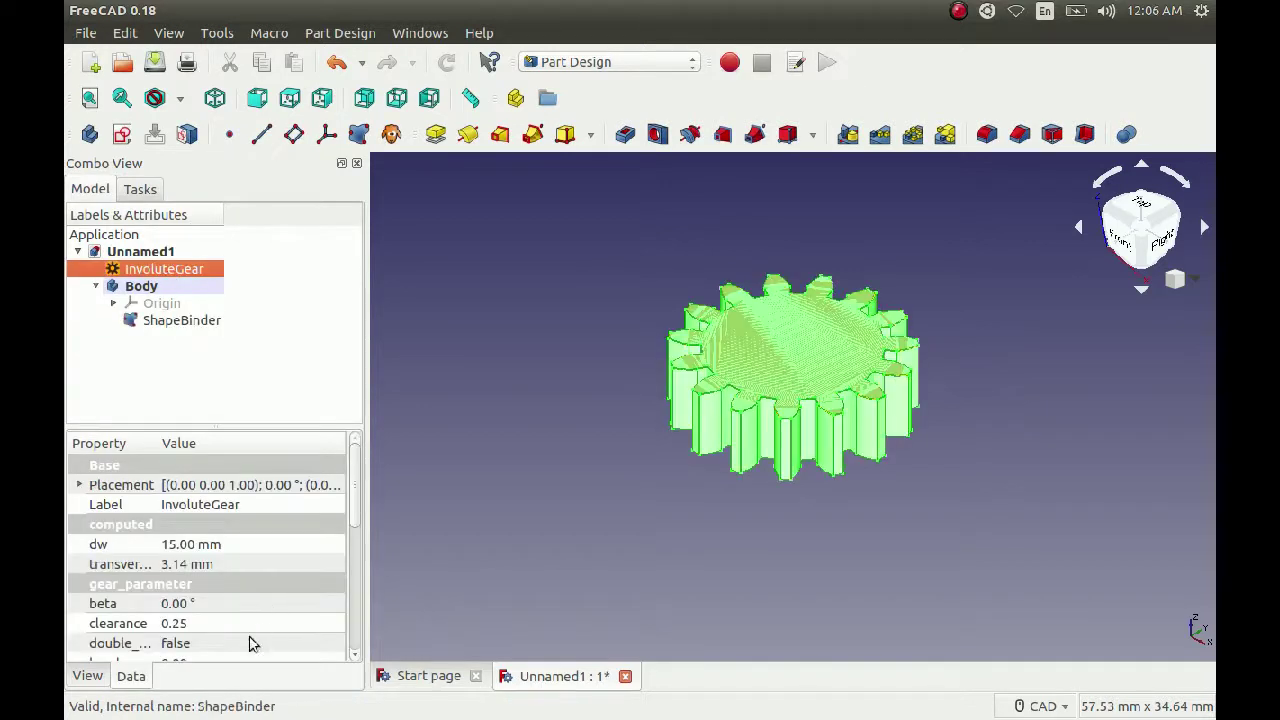
scroll(250, 643, down, 5)
click(229, 645)
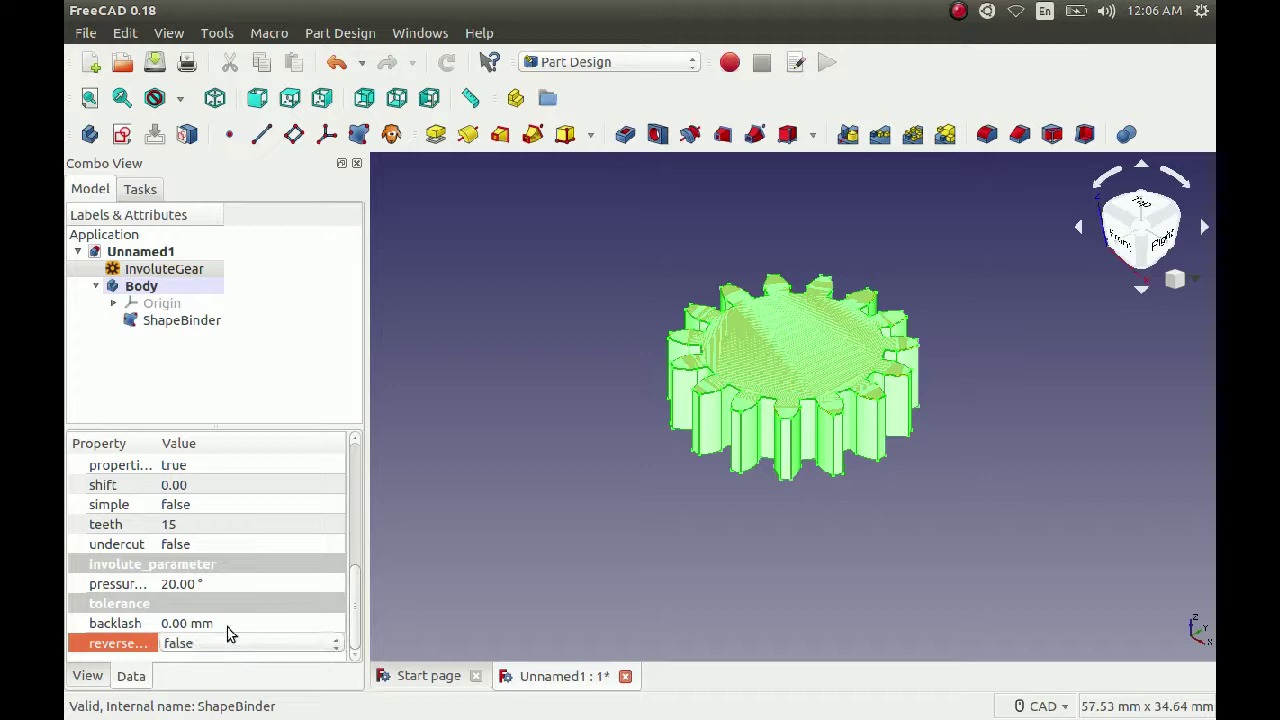
click(87, 676)
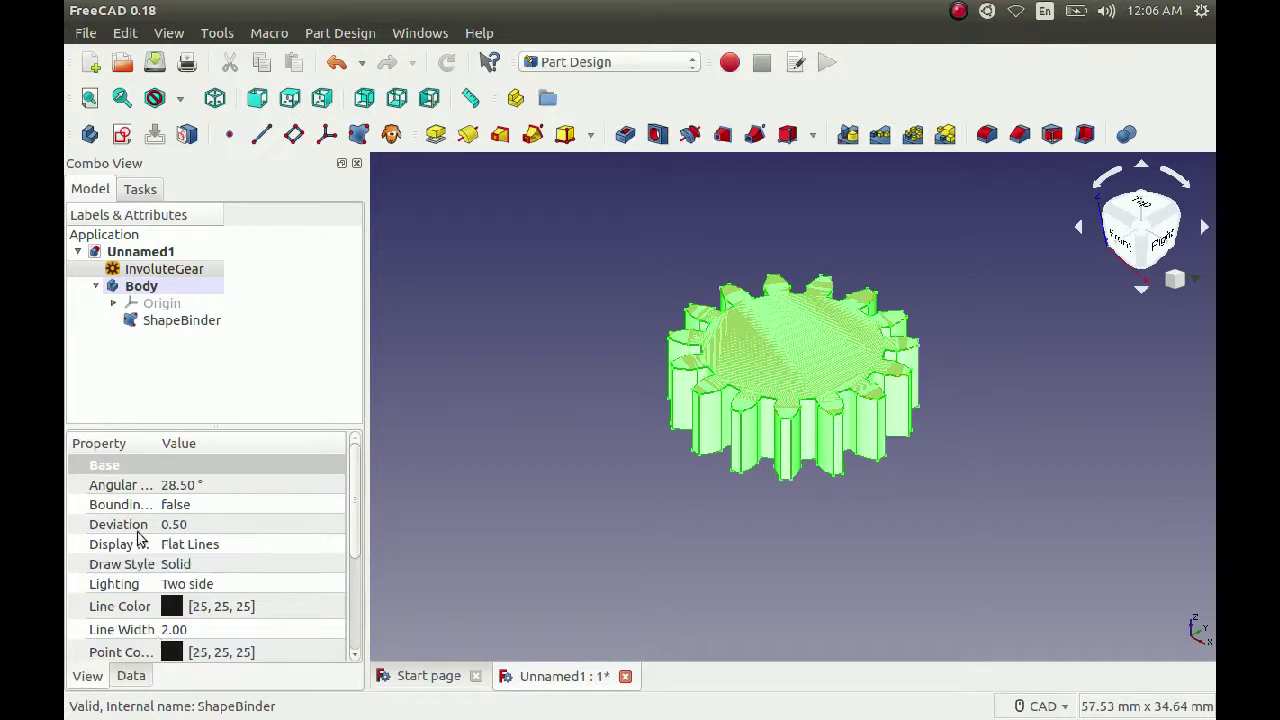
scroll(143, 542, down, 3)
click(228, 645)
click(225, 645)
click(215, 622)
click(277, 363)
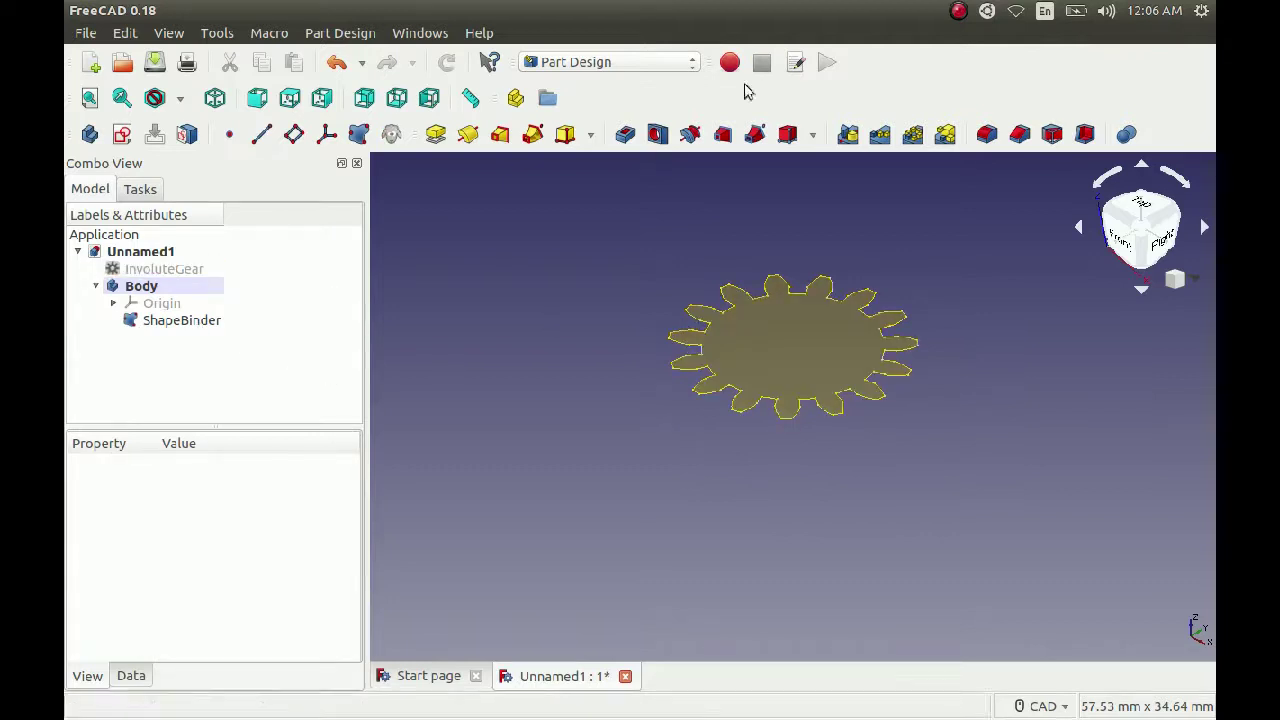
In the Draft workbench, convert the ShapeBinder to a sketch with Draft to Sketch, and hide the ShapeBinder.
click(690, 66)
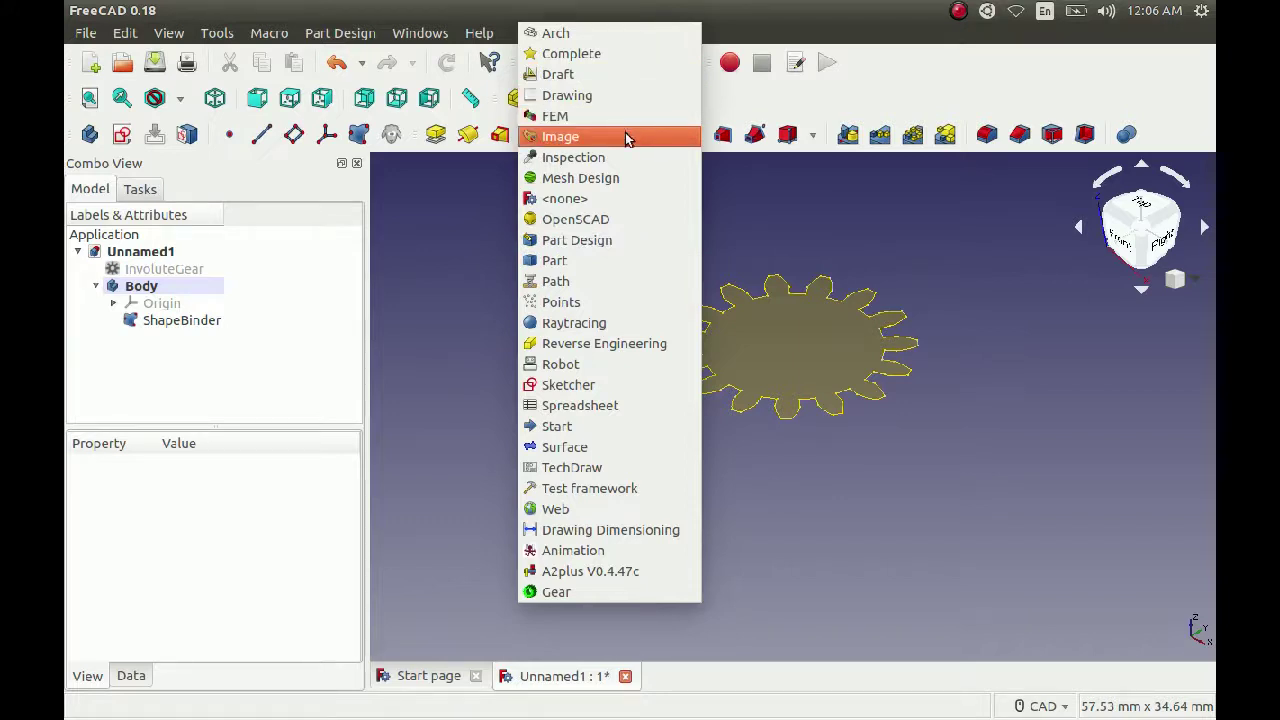
click(598, 80)
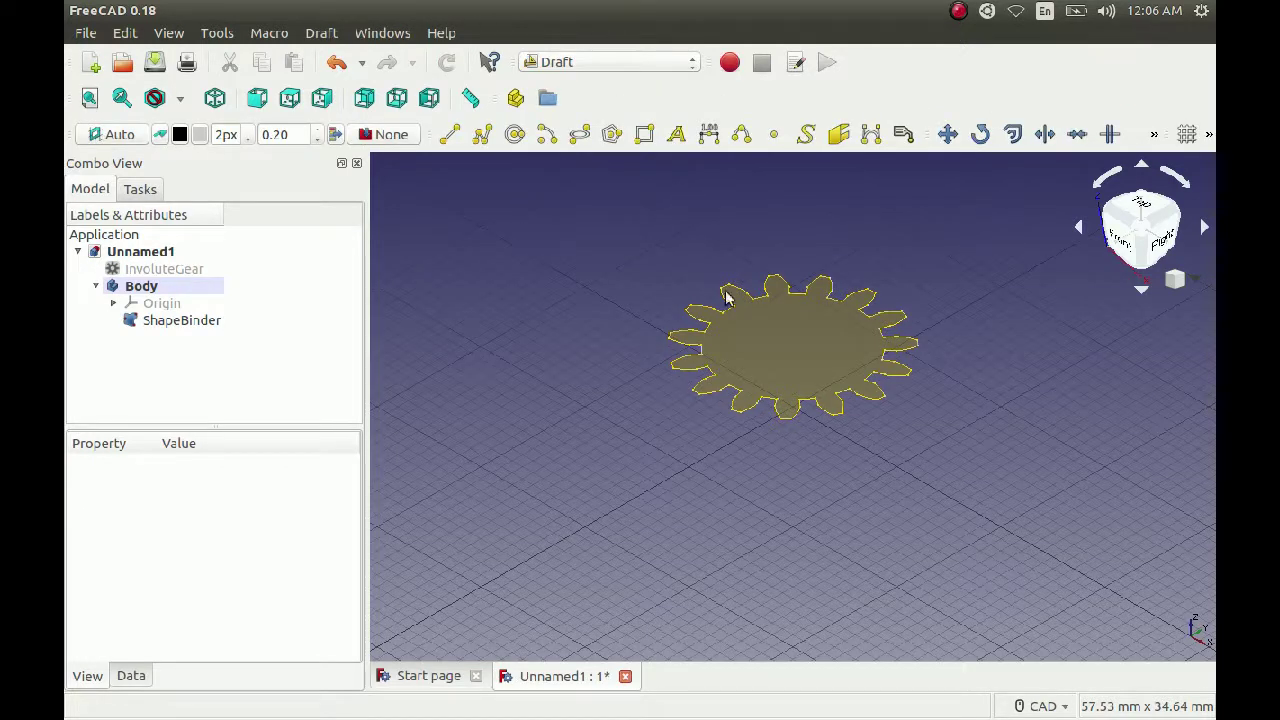
click(180, 320)
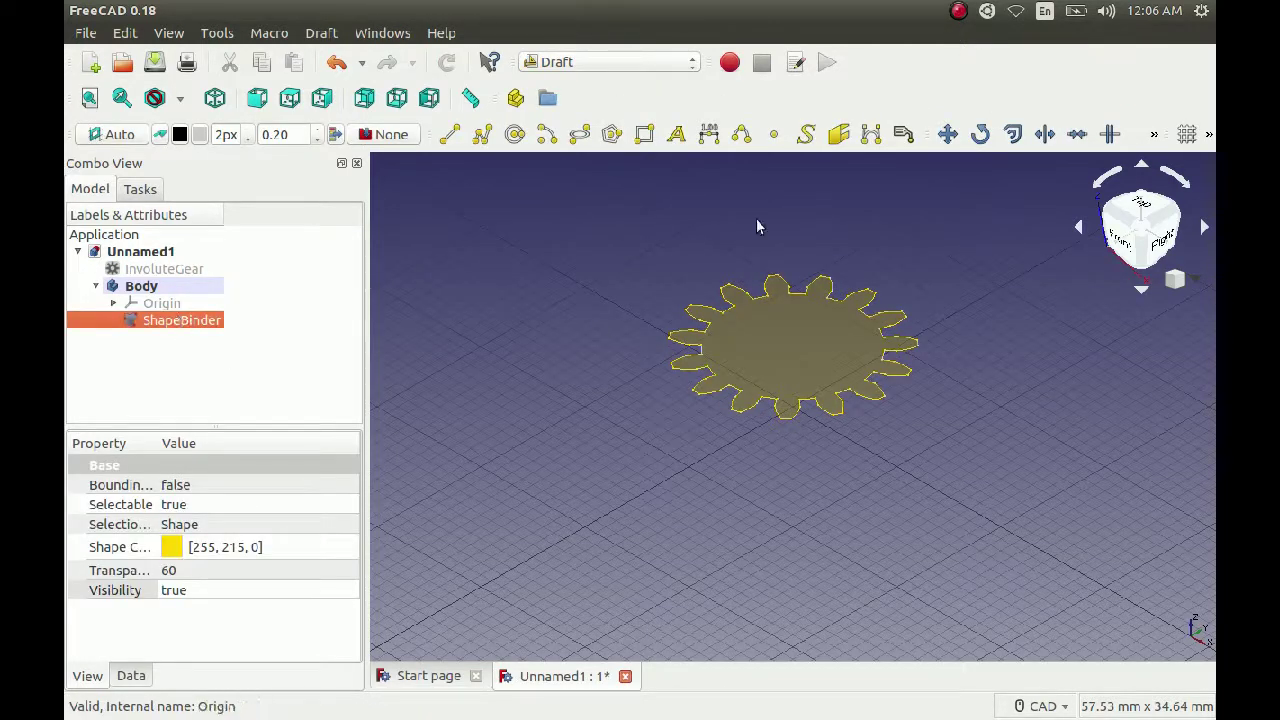
click(1154, 134)
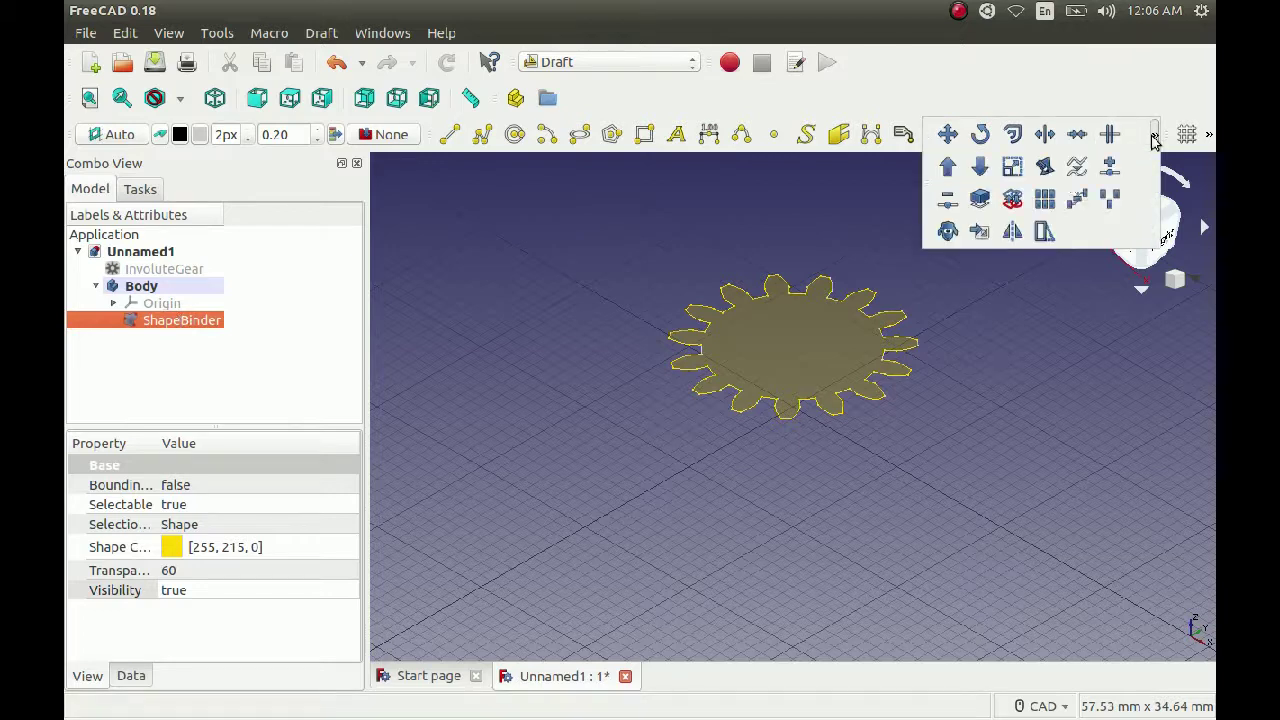
click(1012, 203)
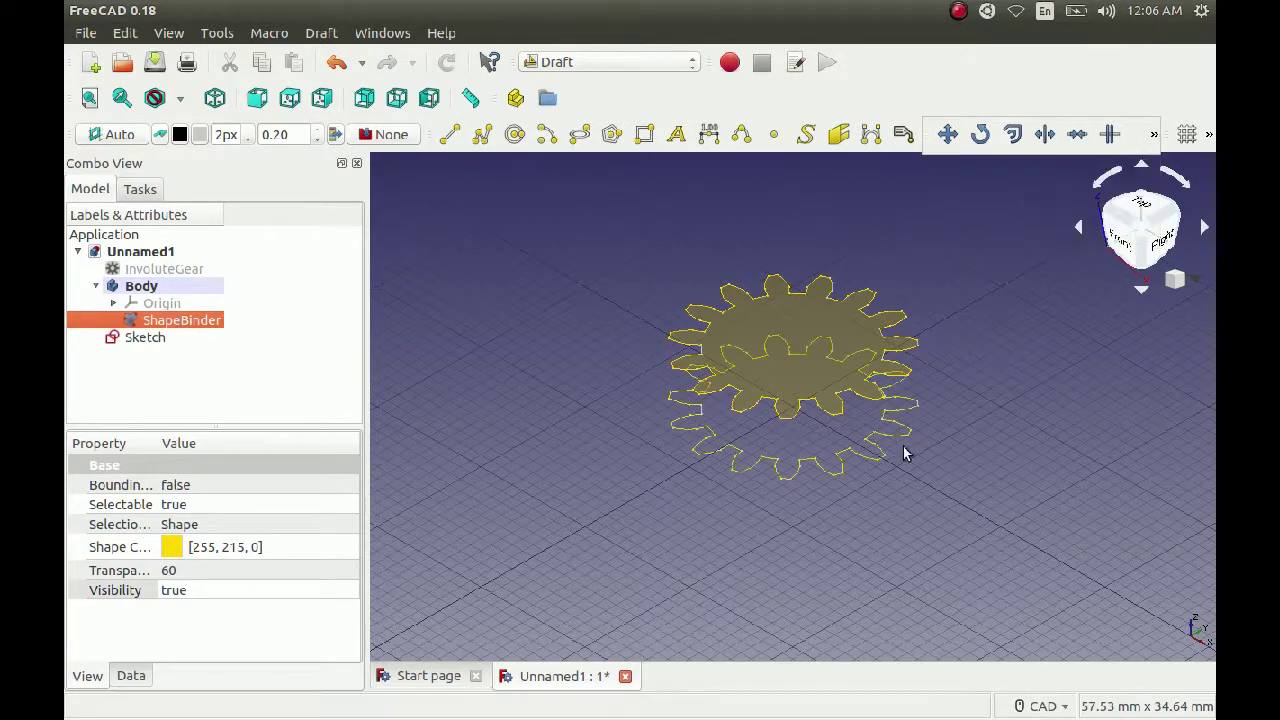
right_click(186, 318)
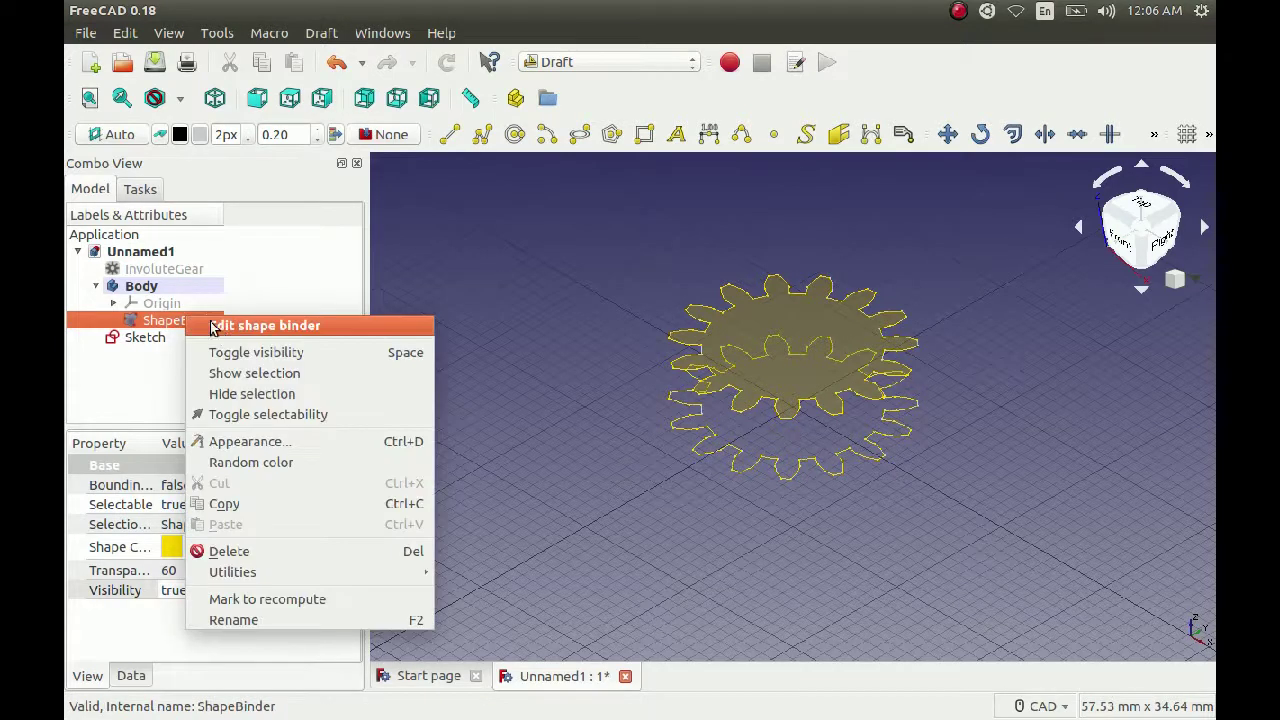
click(234, 351)
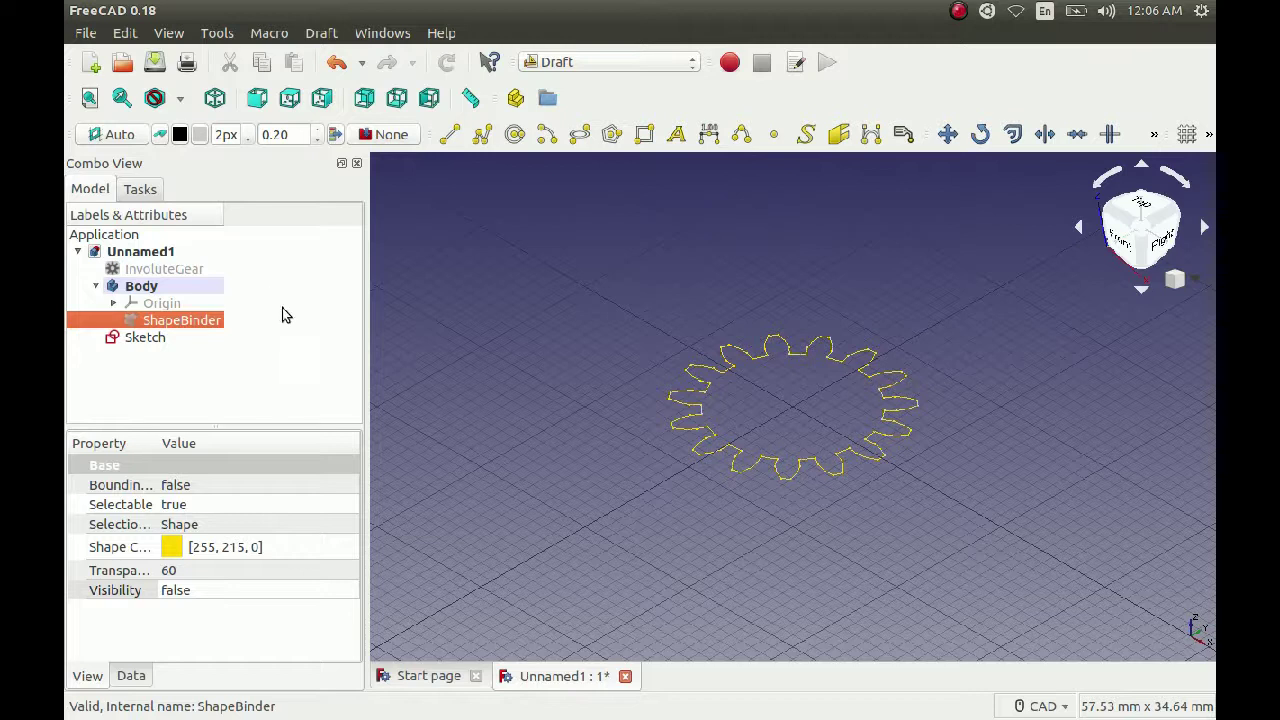
In the Part Design workbench, start a Pad from the gear sketch, bringing it into the body as an independent copy.
click(150, 338)
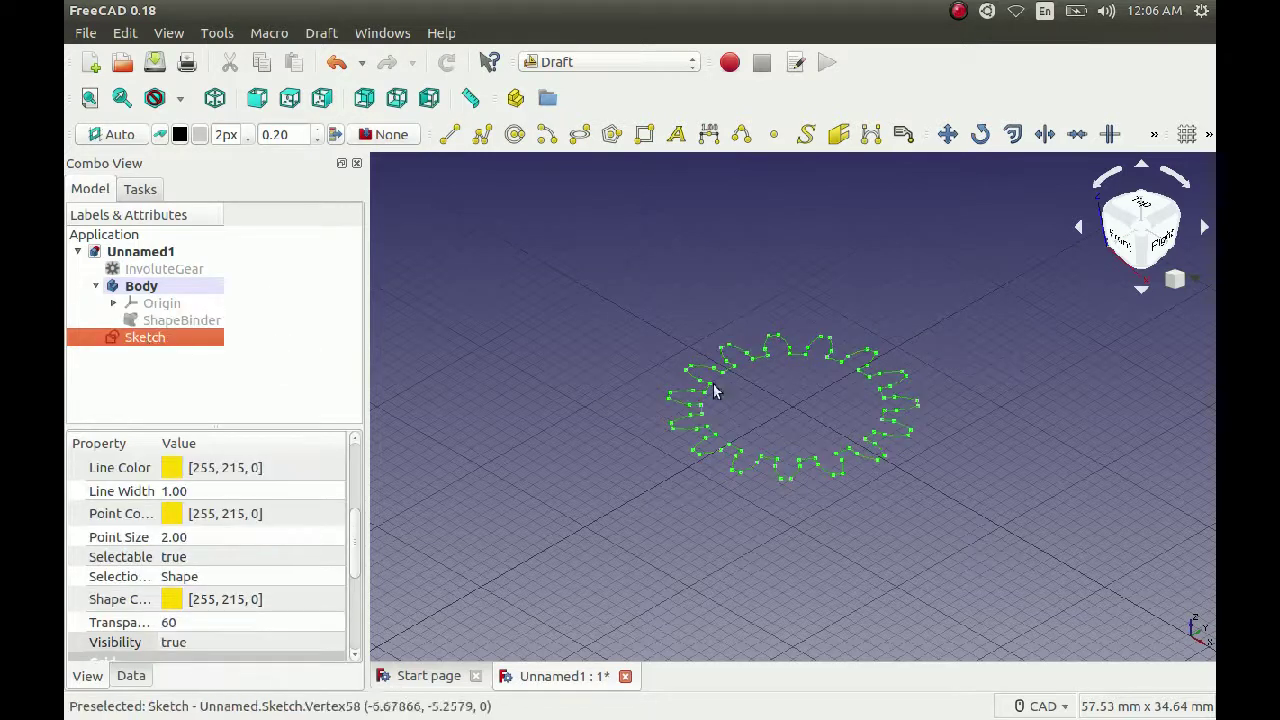
click(320, 285)
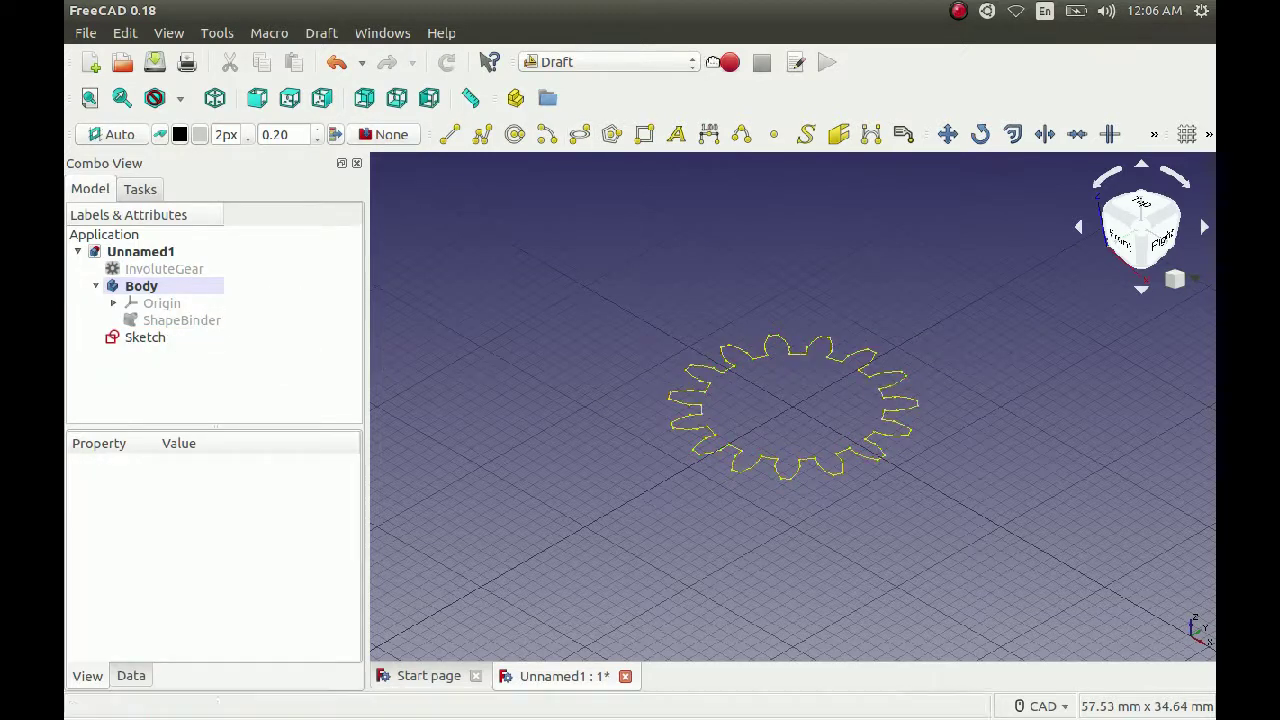
click(688, 62)
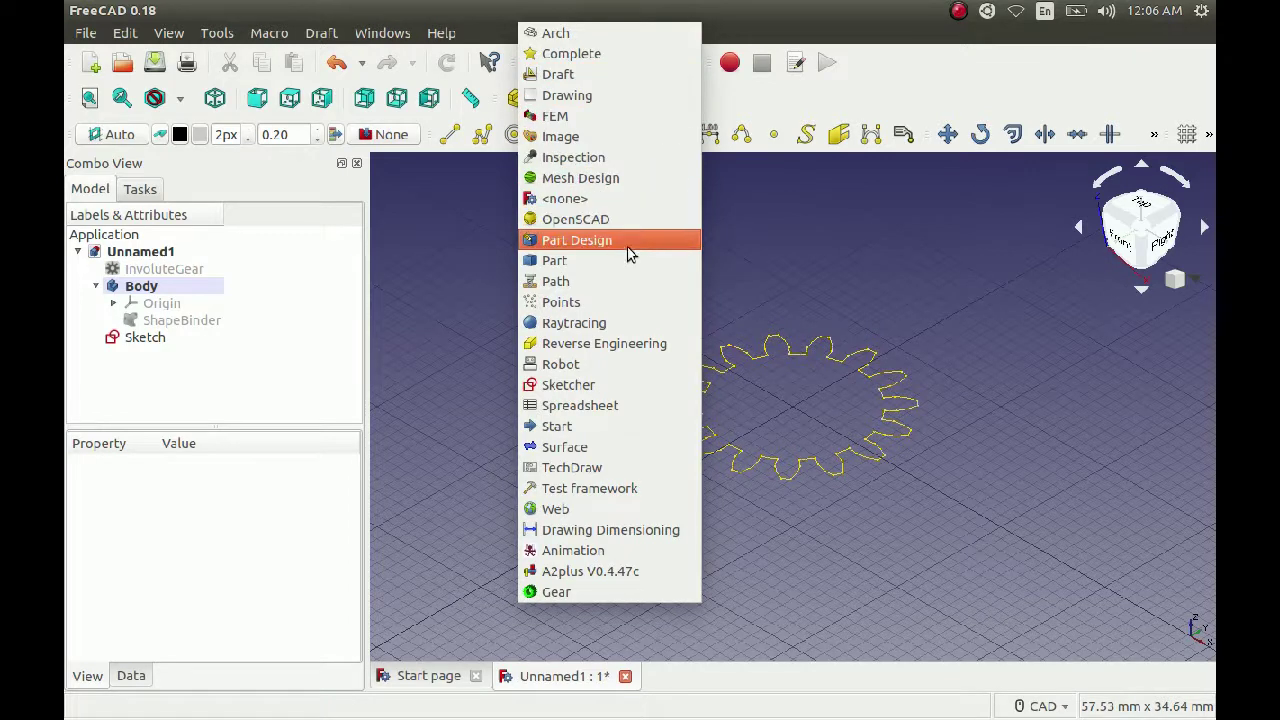
click(625, 244)
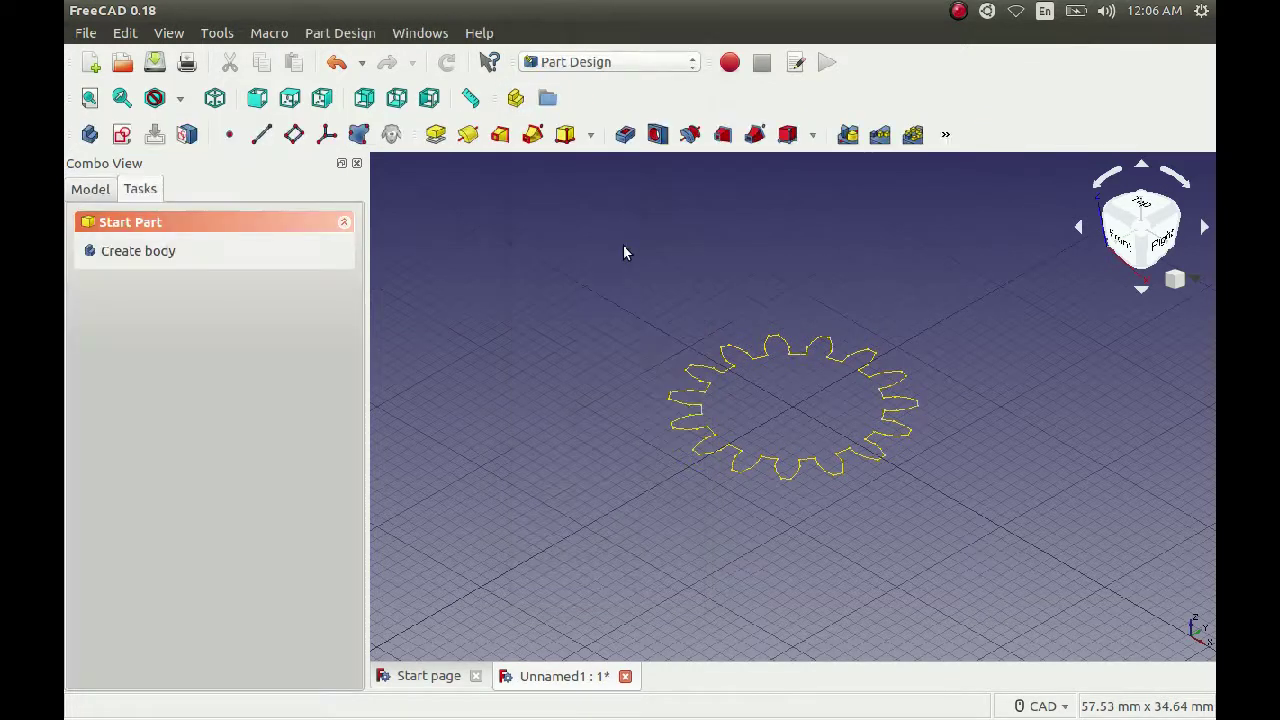
click(90, 189)
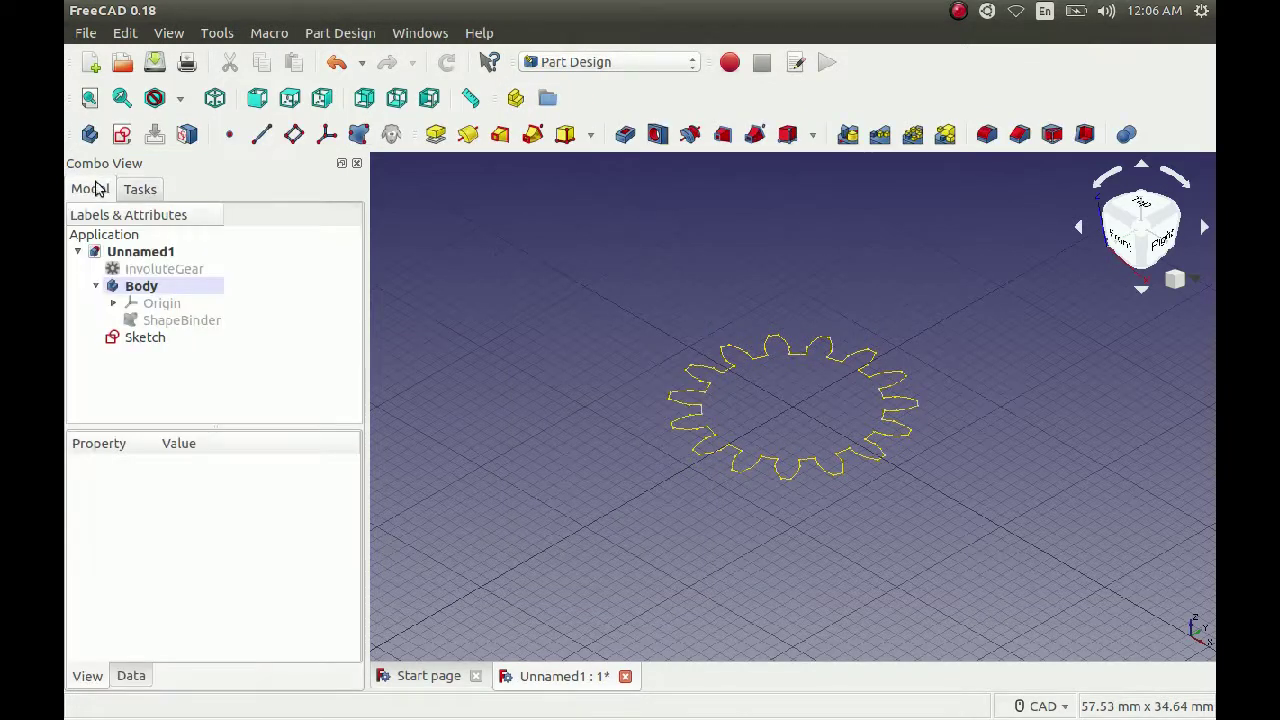
click(158, 337)
click(435, 137)
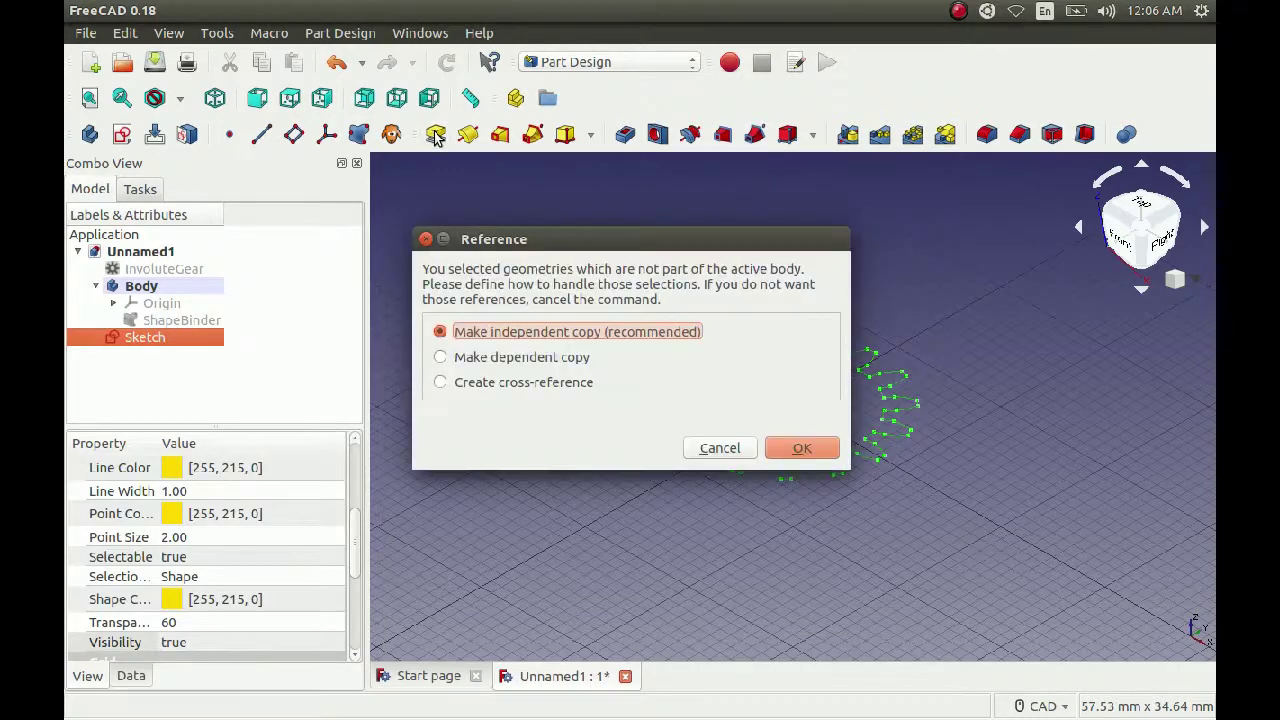
click(830, 453)
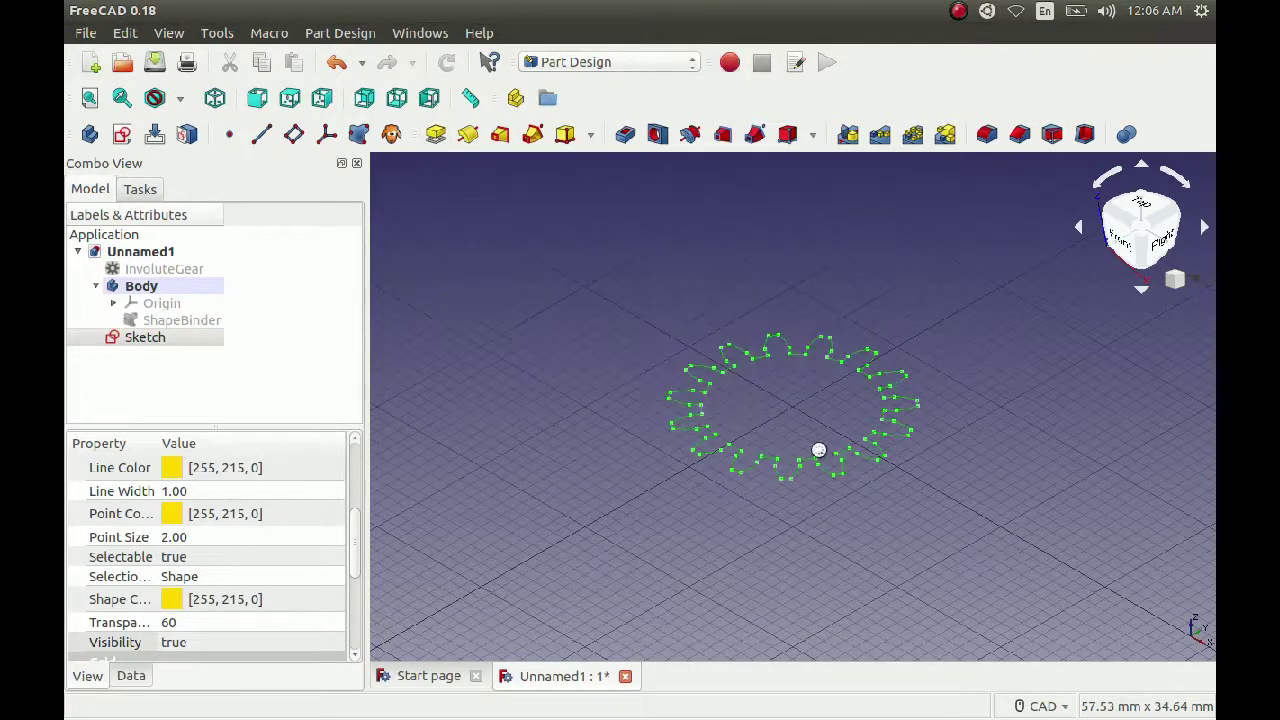
Set the pad's length to 2 mm and finish the Pad.
drag(236, 338, 220, 338)
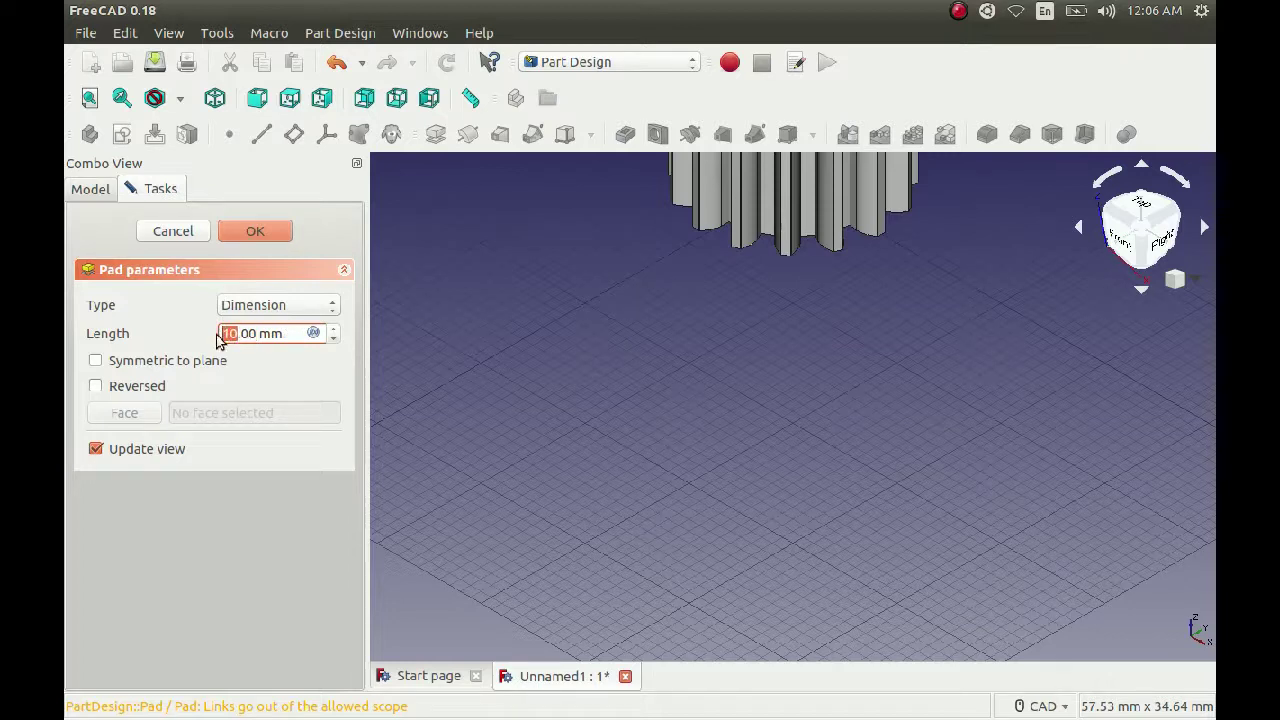
text(2)
click(252, 231)
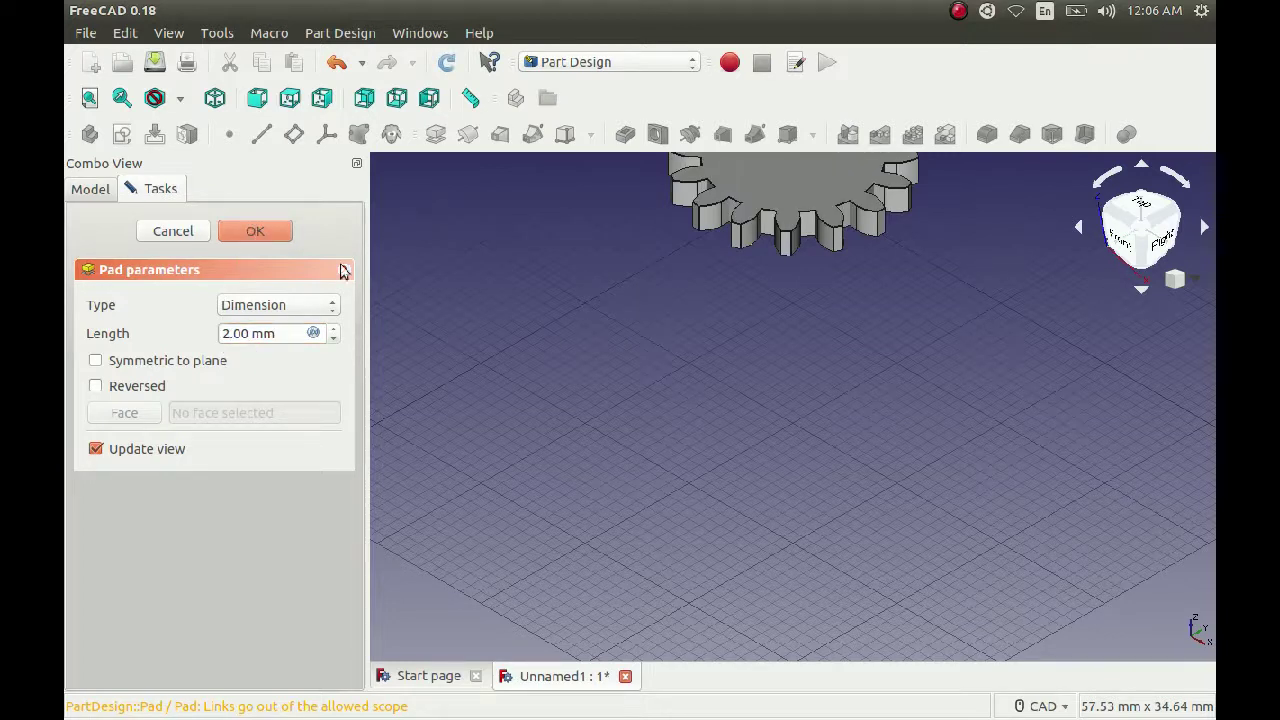
scroll(780, 427, down, 5)
scroll(801, 314, up, 8)
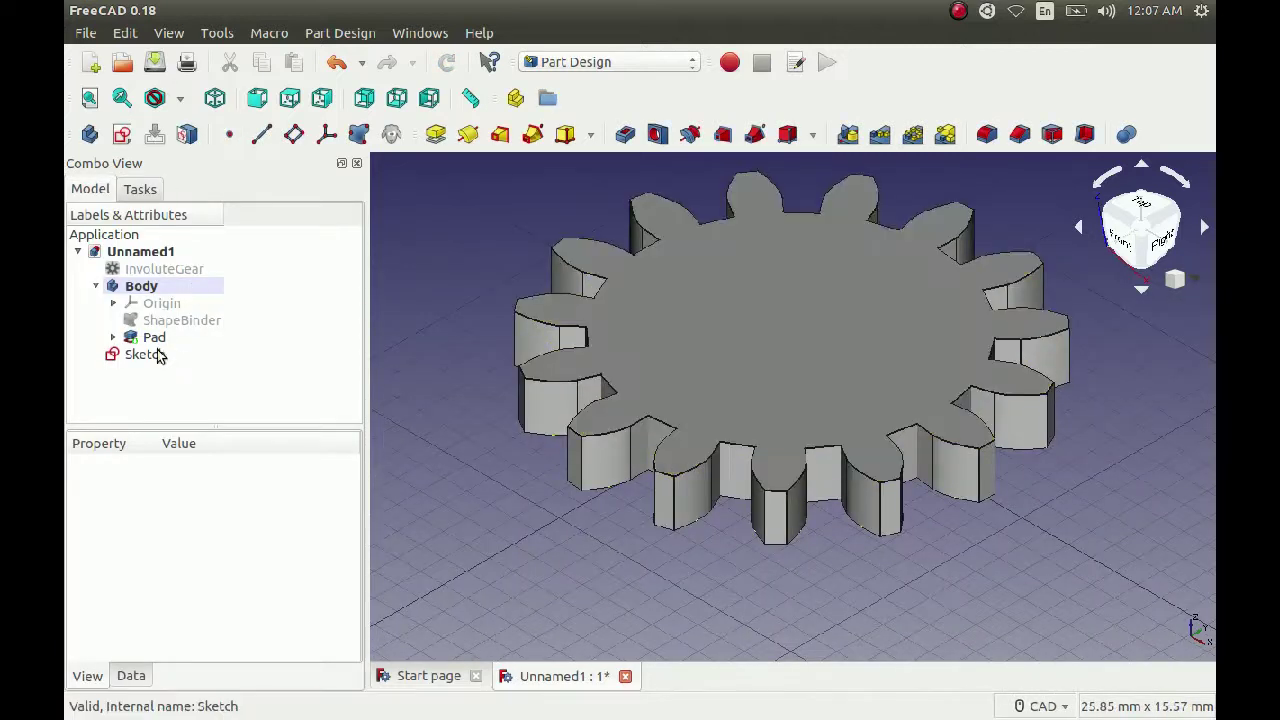
Sketch a circle centred on the origin on the gear's upper face and cut it as a 5 mm deep Pocket.
click(800, 283)
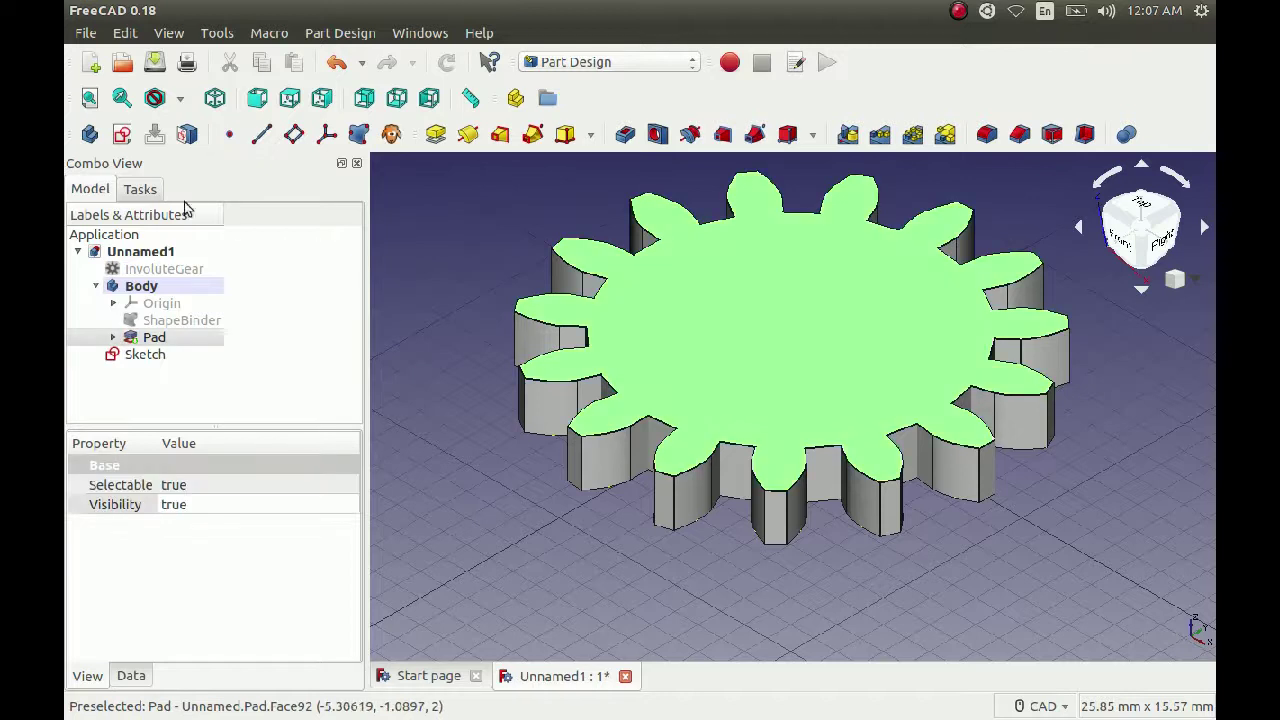
click(123, 136)
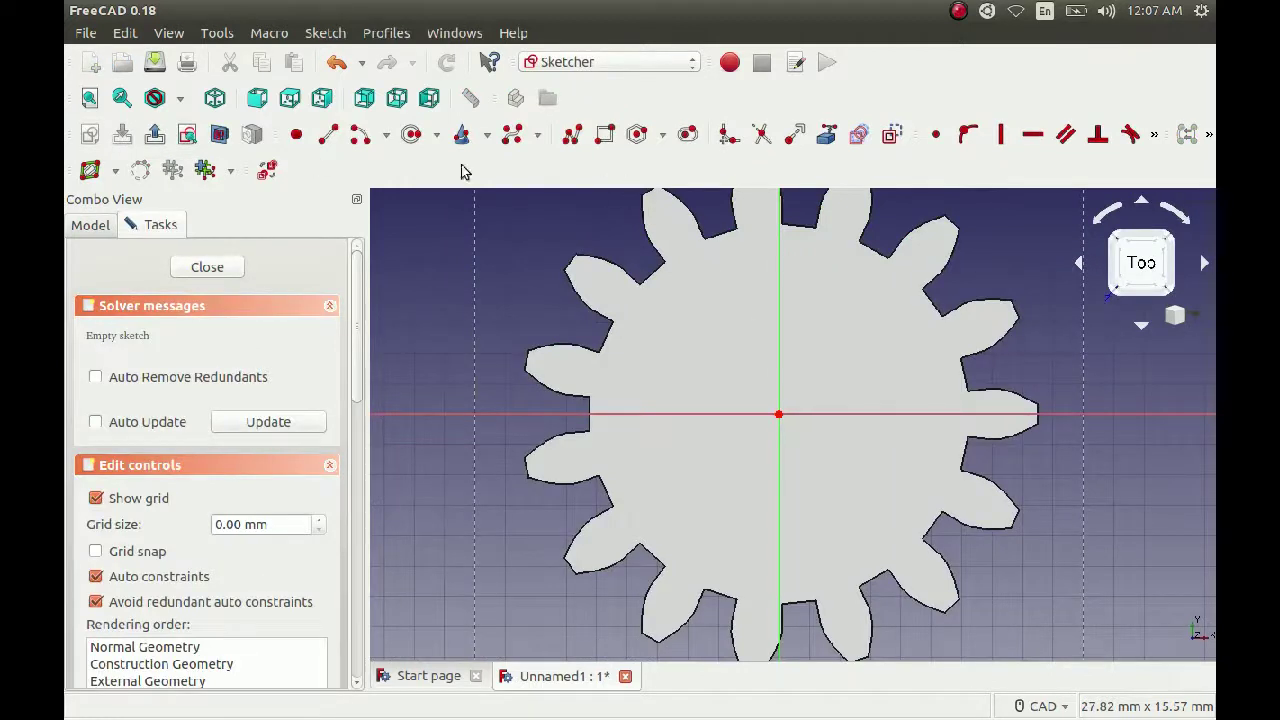
click(410, 134)
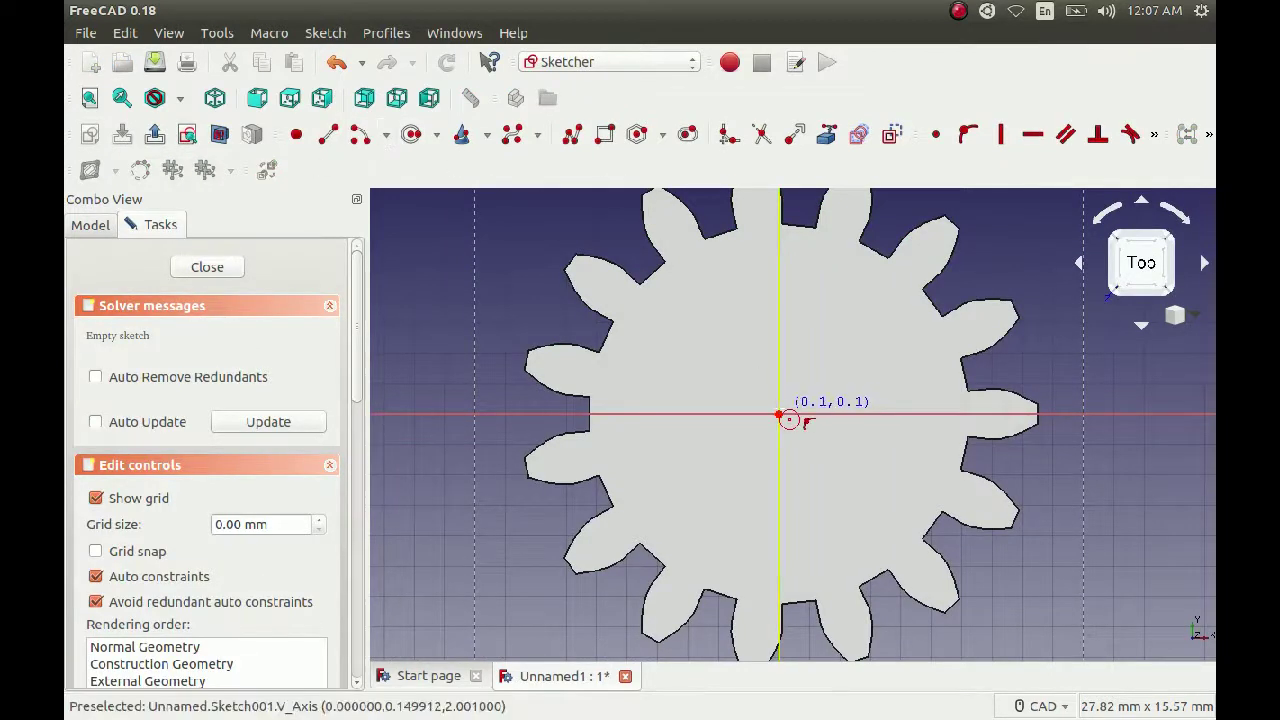
click(780, 415)
click(801, 463)
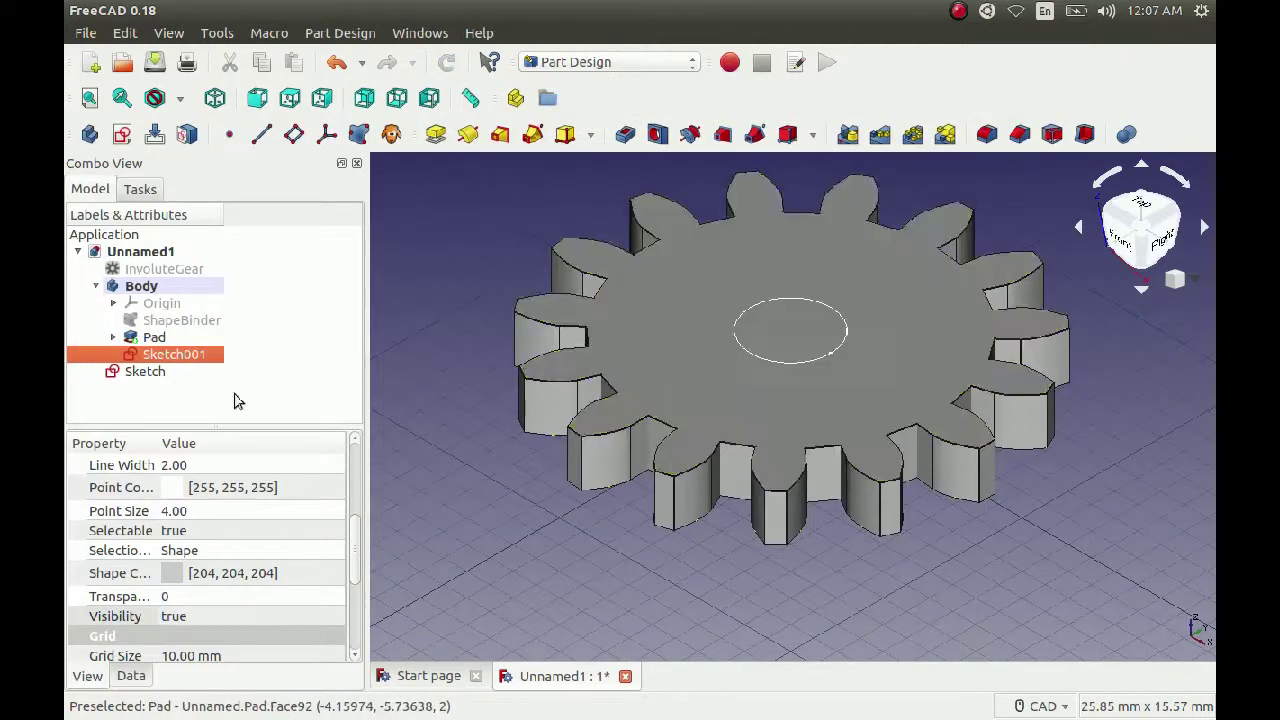
click(622, 137)
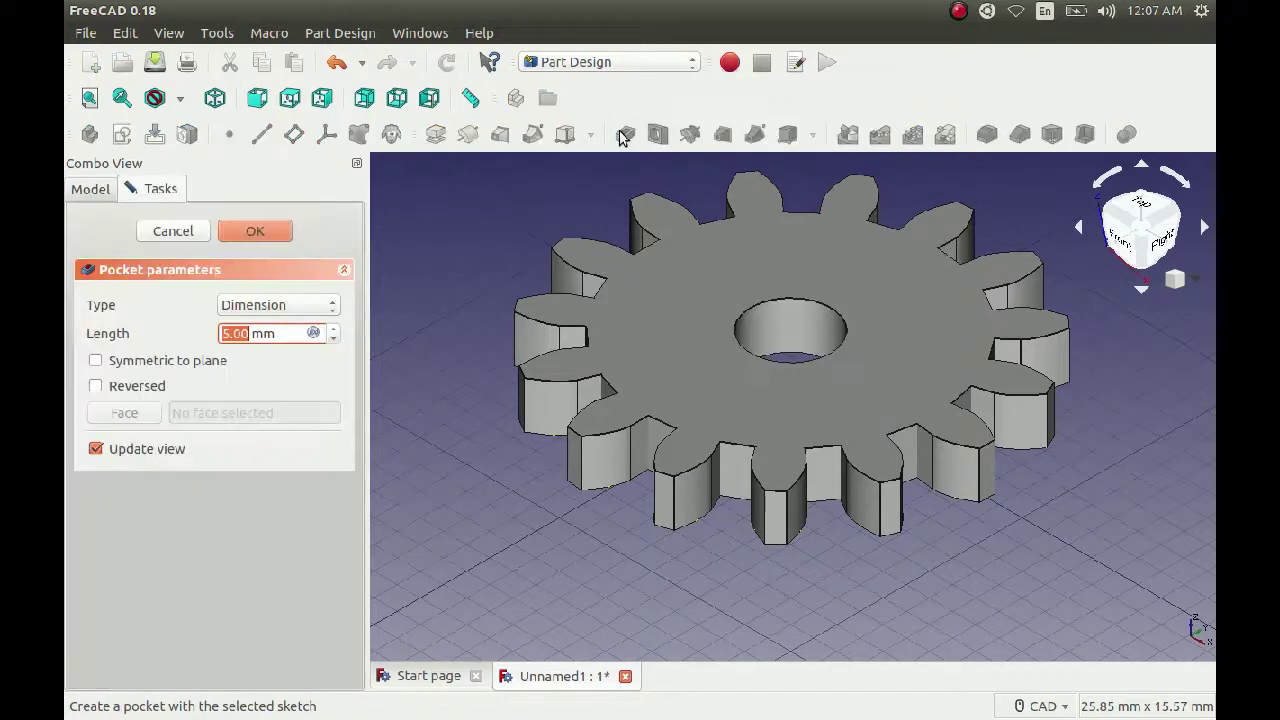
click(256, 232)
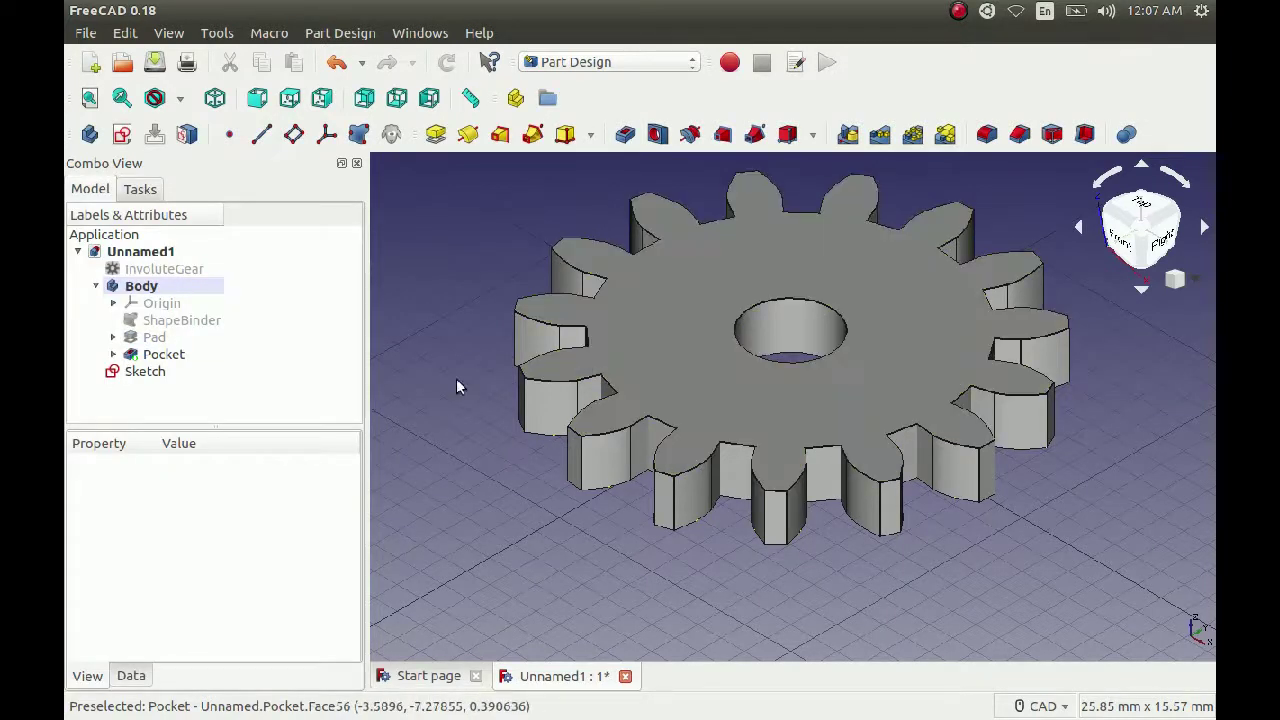
Close the gear document and create a new empty document.
click(625, 677)
click(609, 394)
click(514, 302)
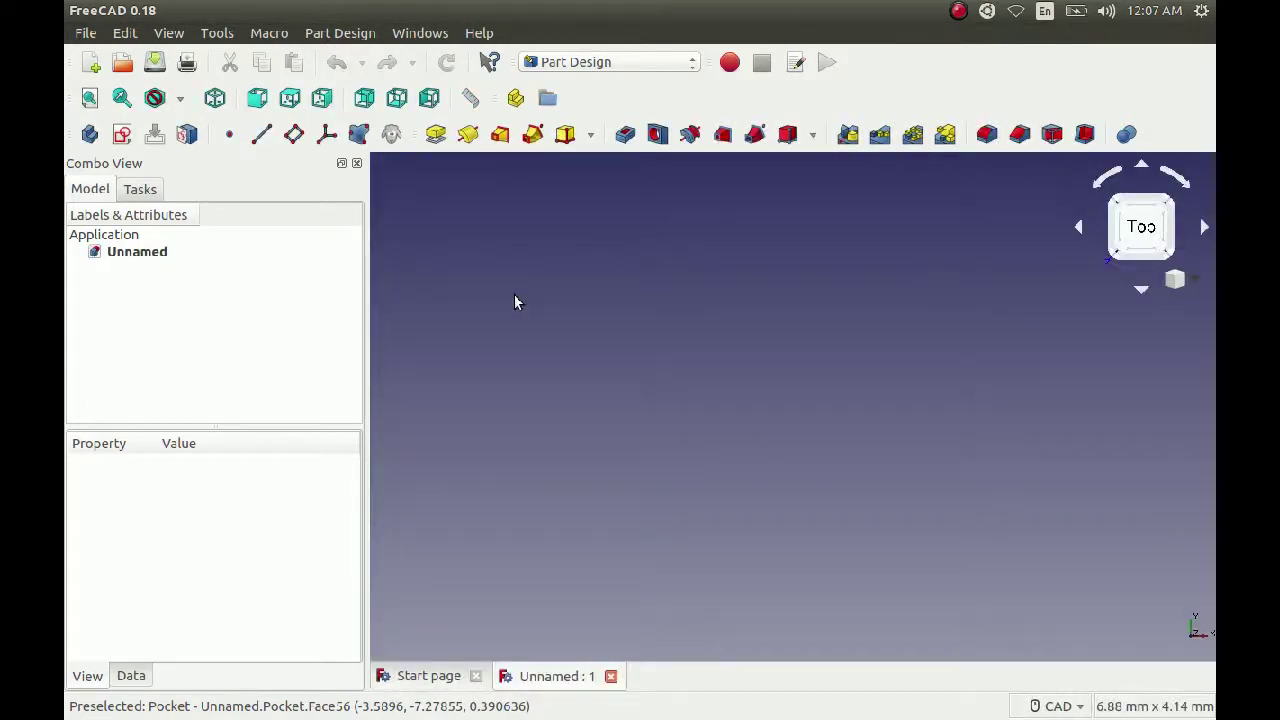
Switch to the A2plus workbench and save the new document as 123.FCStd in Downloads, replacing the existing file.
click(677, 65)
click(614, 571)
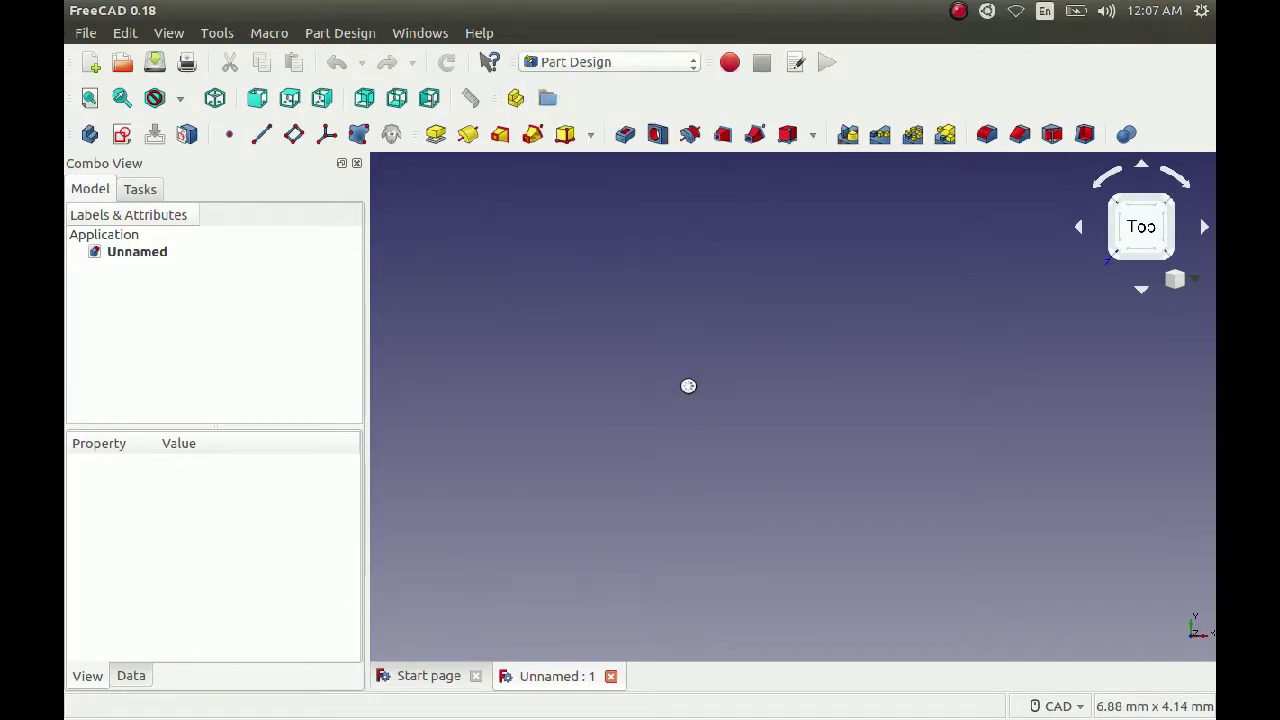
click(154, 62)
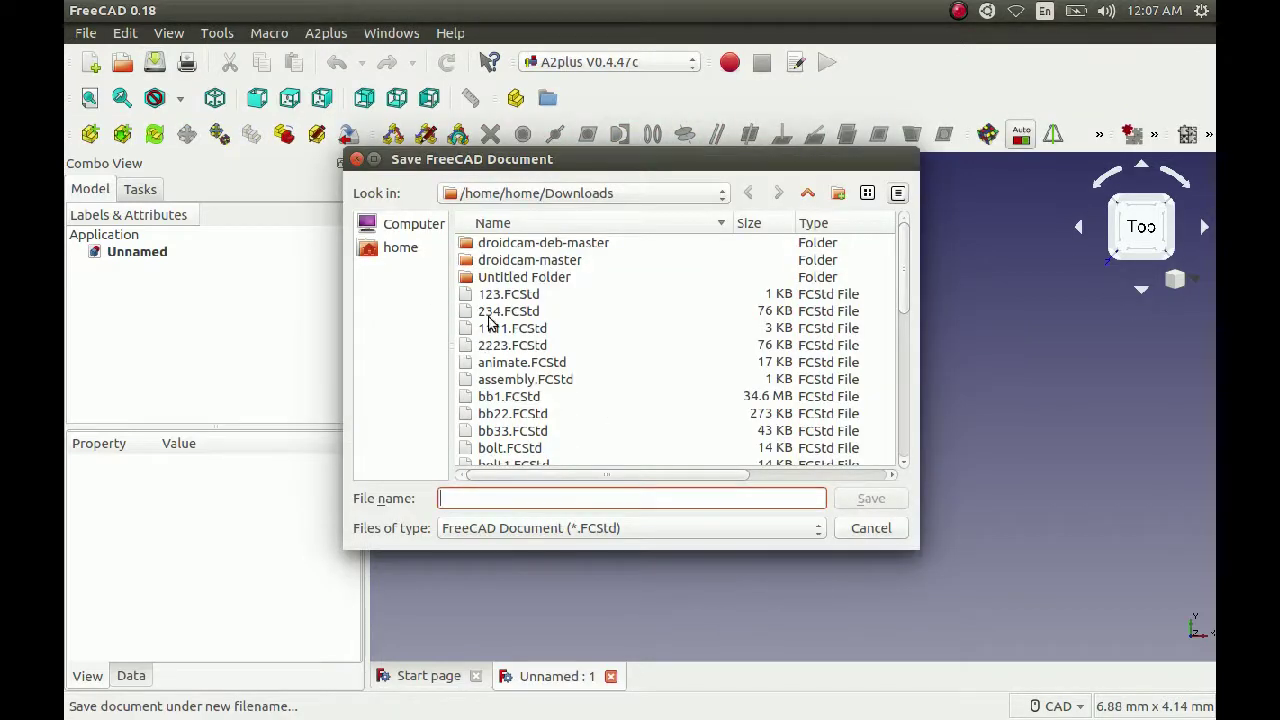
click(508, 296)
click(871, 498)
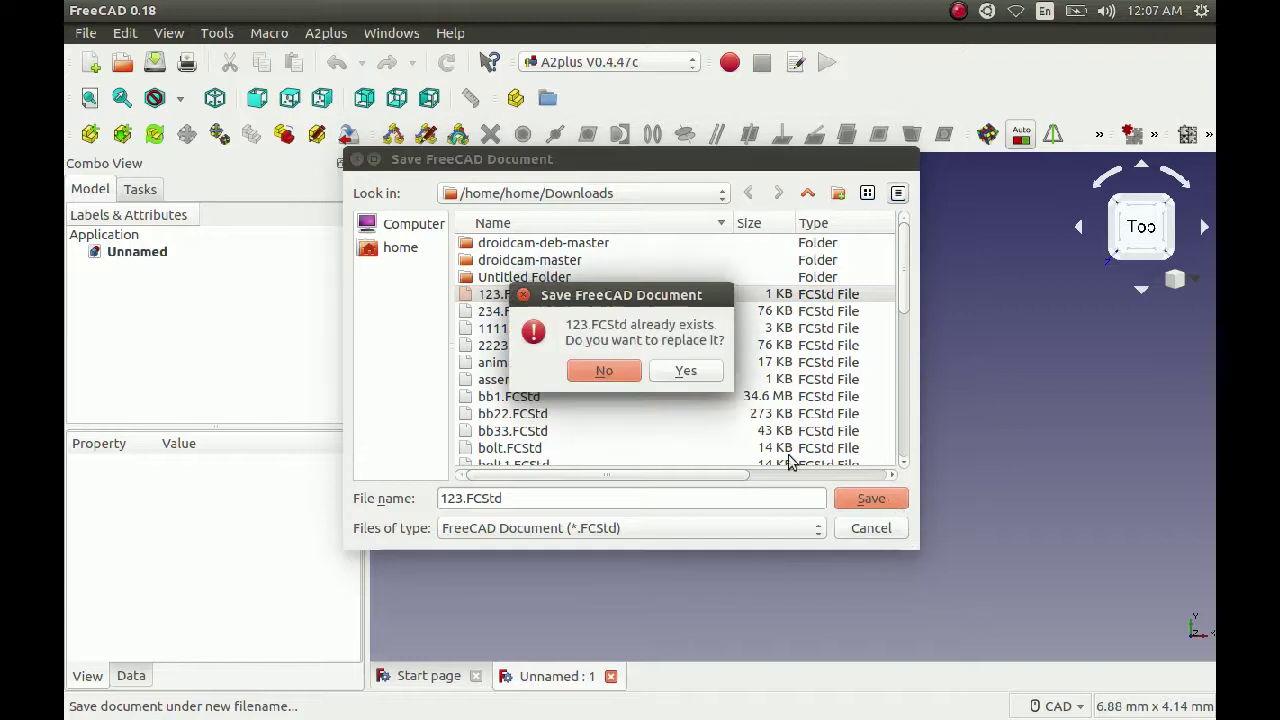
click(671, 374)
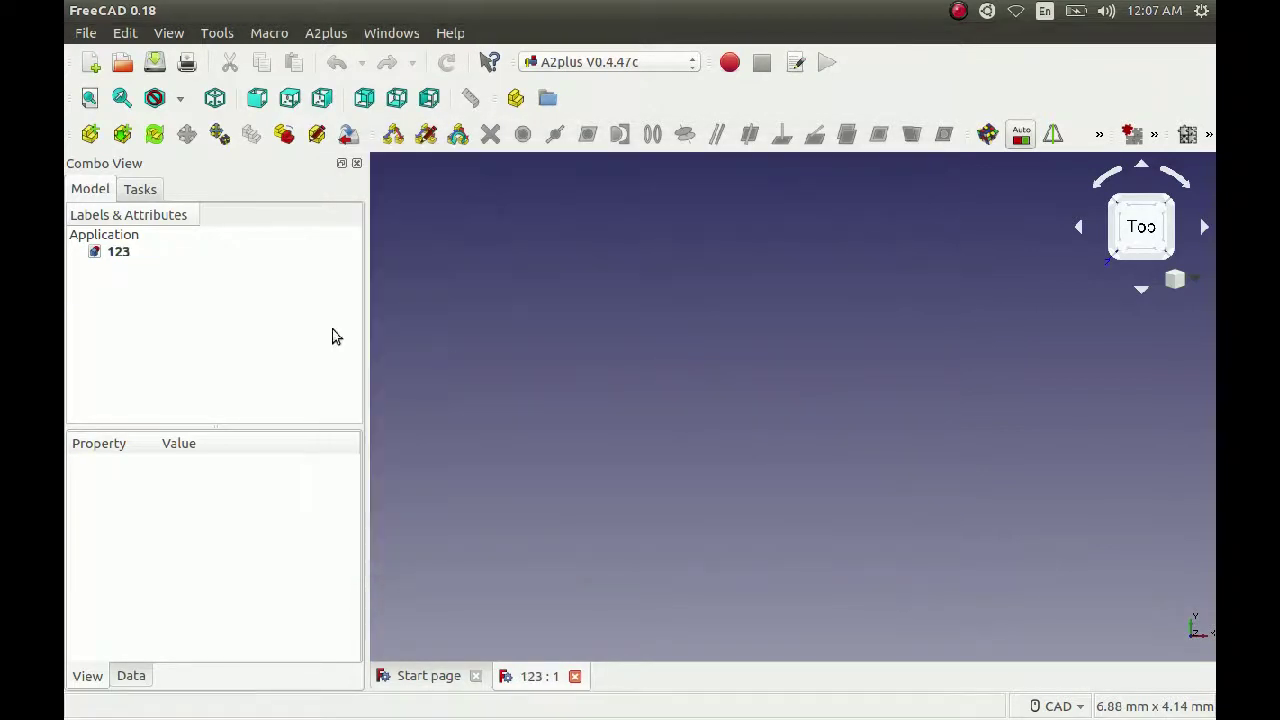
Add the part from g2.FCStd to the assembly as the first gear.
click(89, 134)
scroll(566, 392, down, 4)
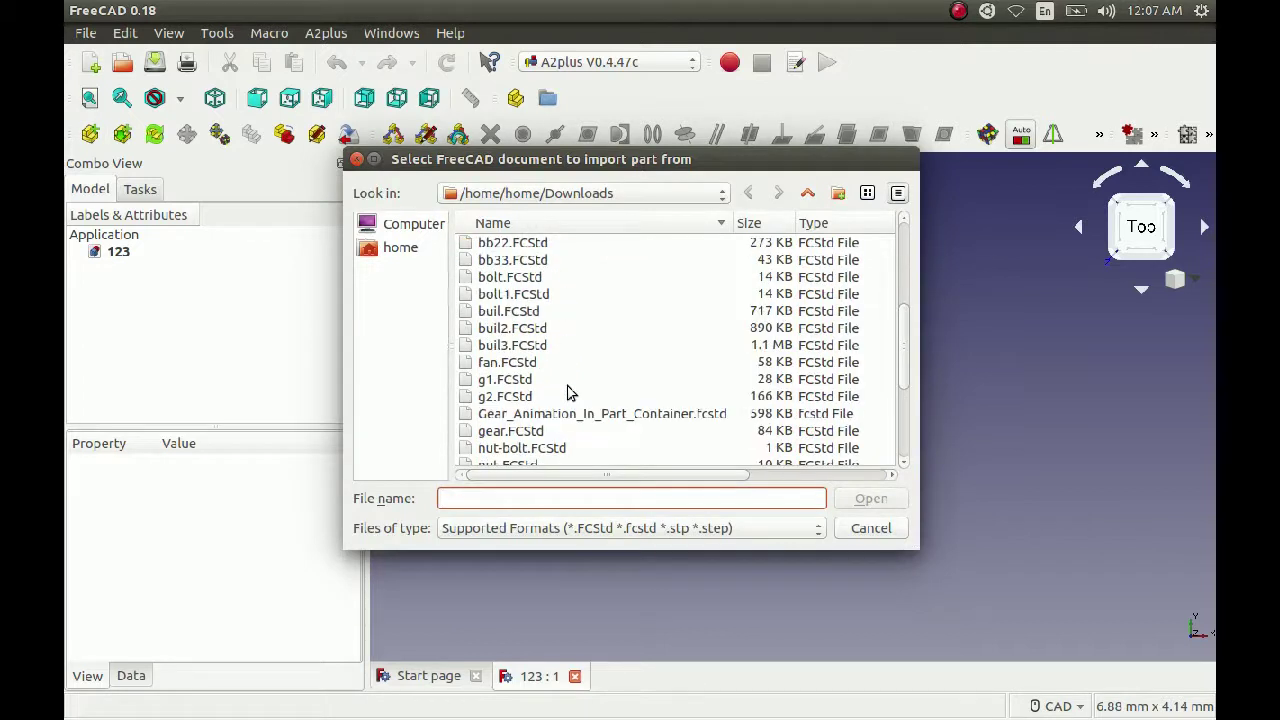
click(510, 398)
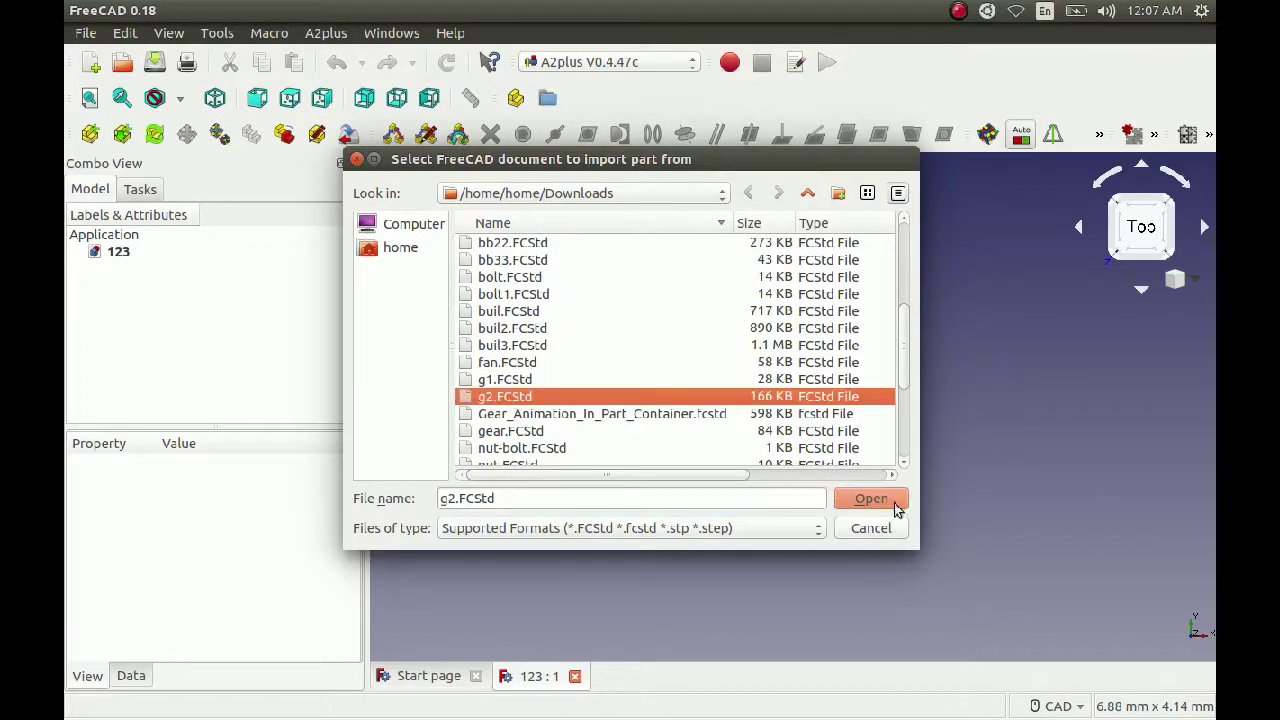
click(891, 506)
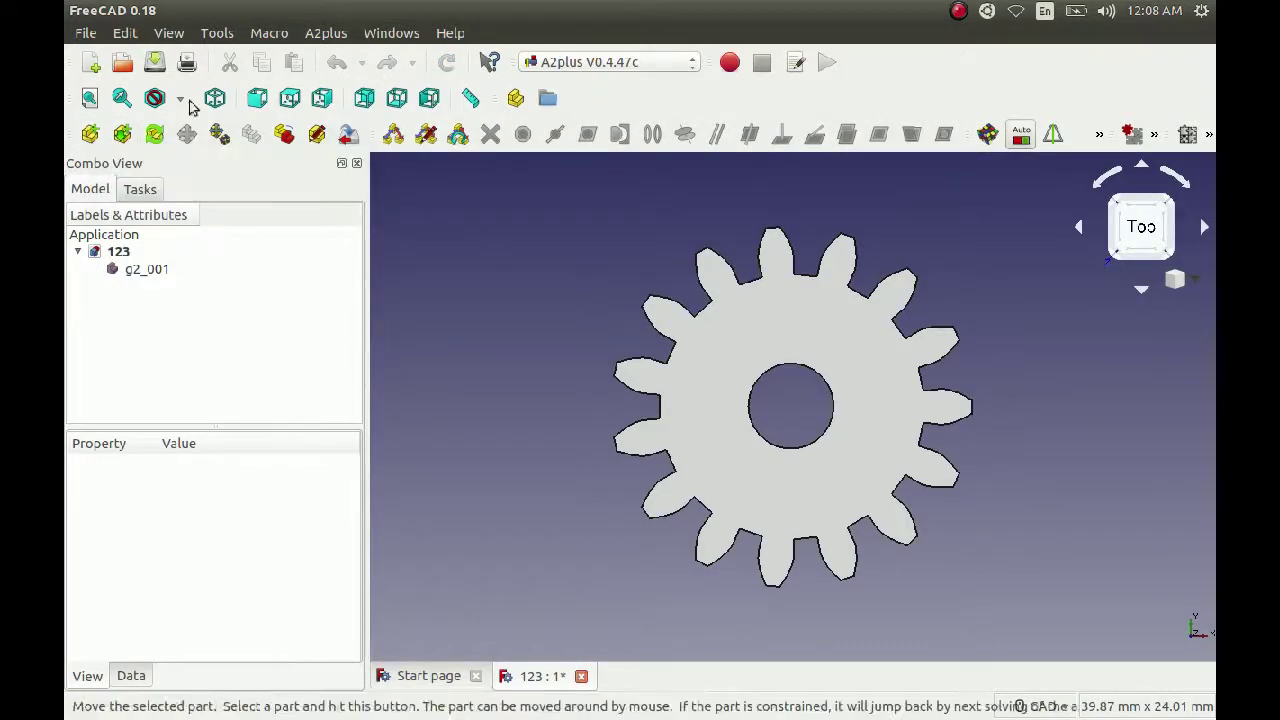
click(86, 33)
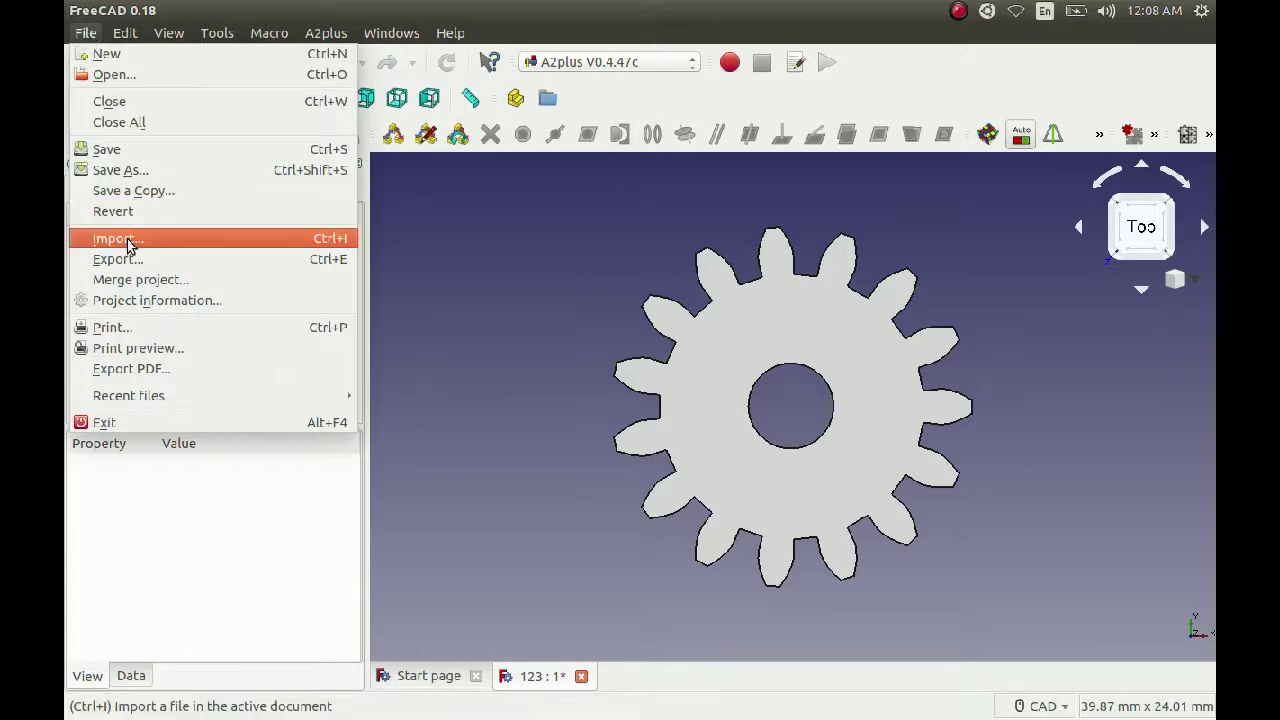
click(414, 446)
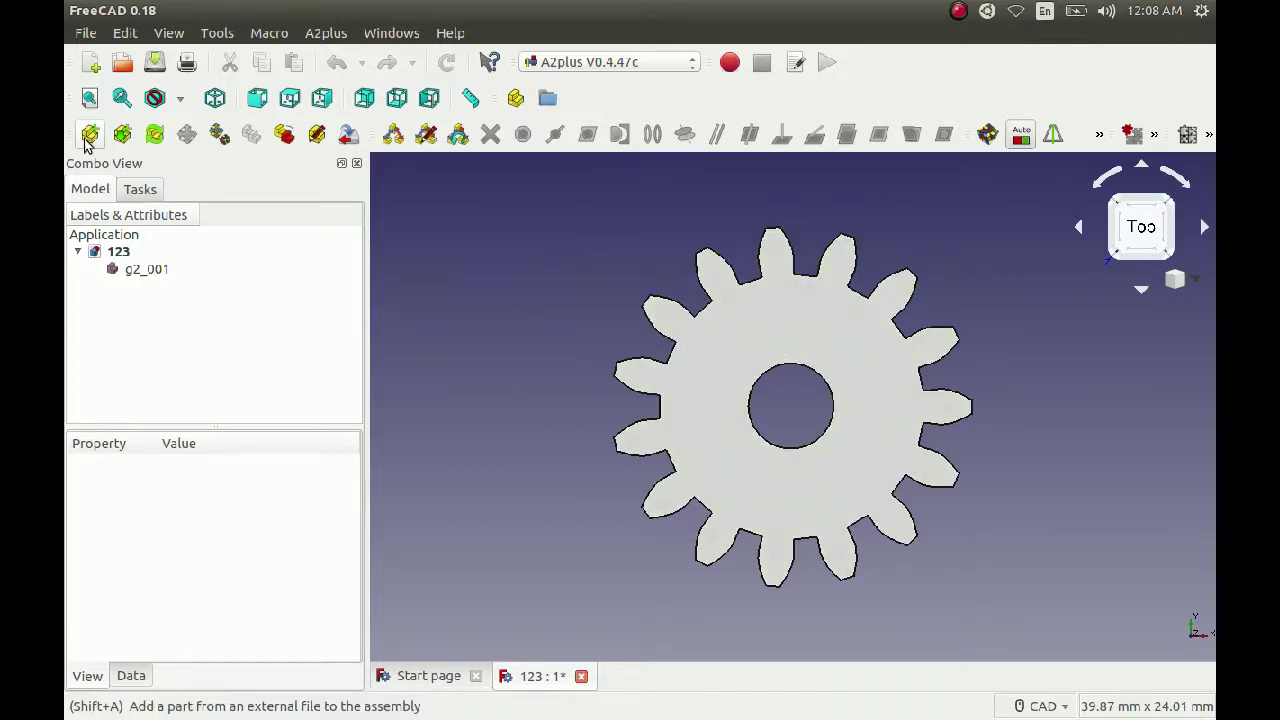
Add g2.FCStd to the assembly a second time and place this gear beside the first along X, with the teeth interlocking.
scroll(586, 371, down, 3)
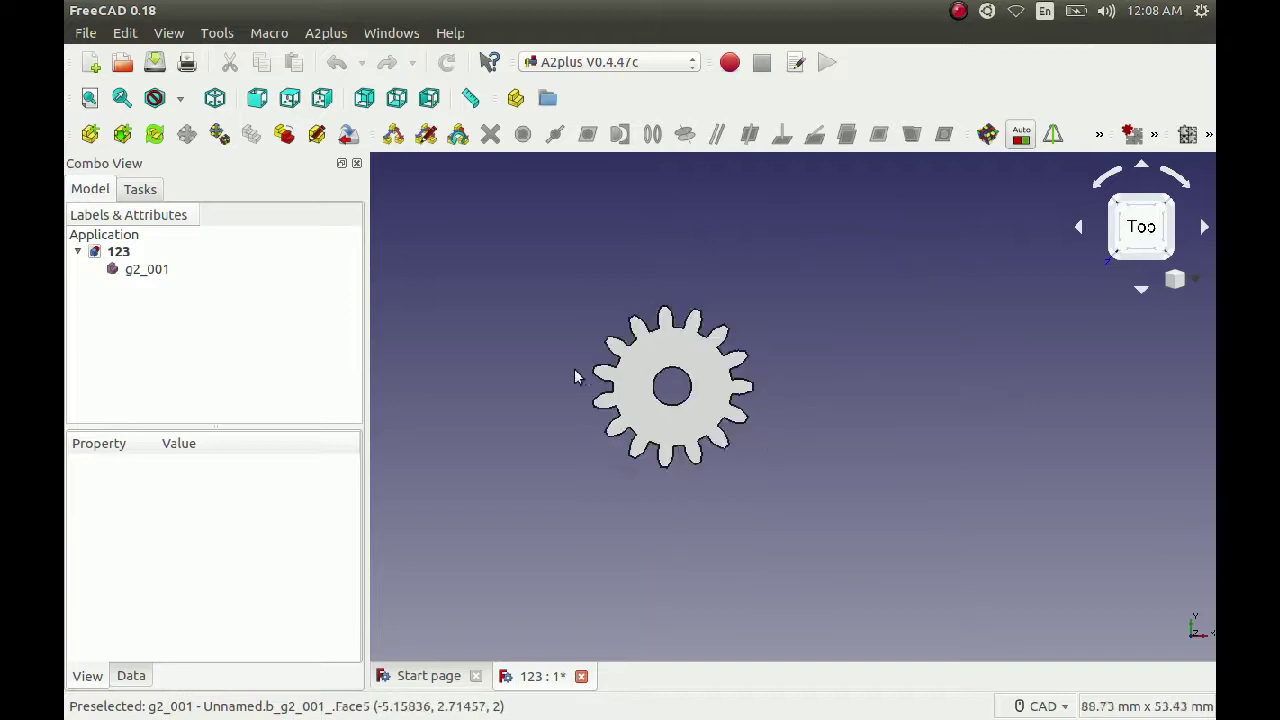
scroll(657, 381, up, 2)
scroll(657, 381, up, 2)
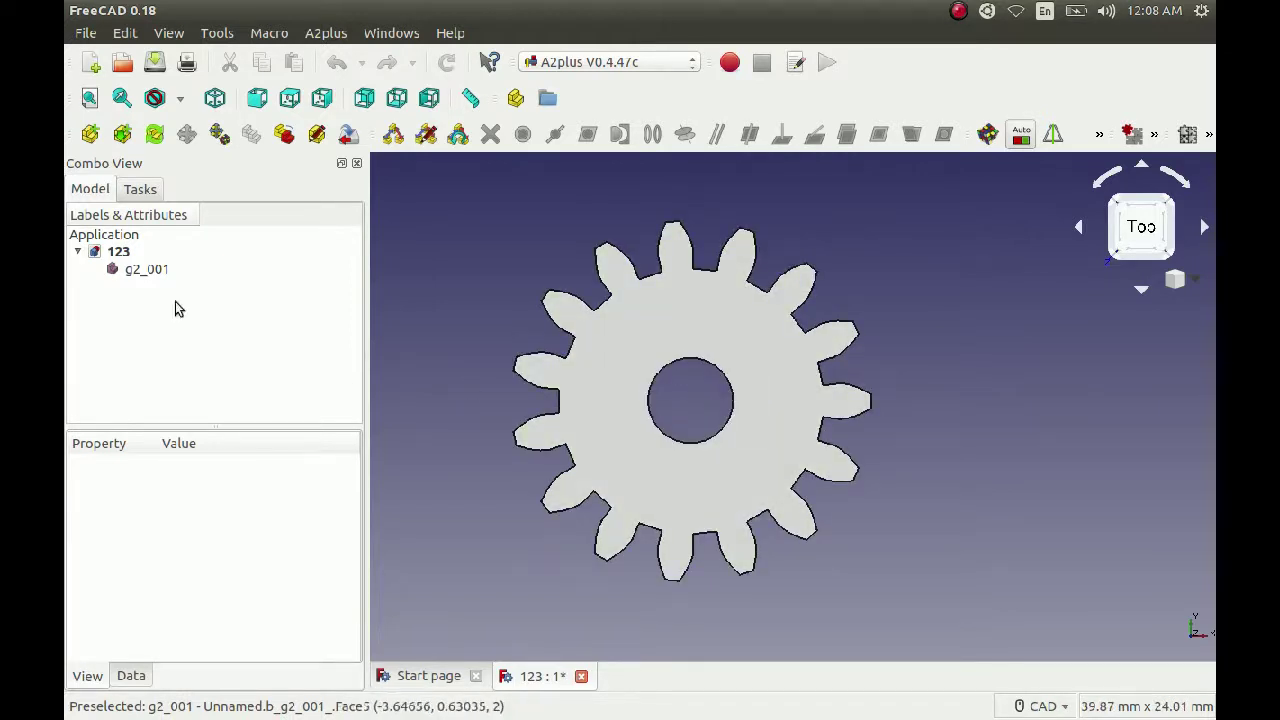
click(90, 134)
scroll(570, 455, down, 3)
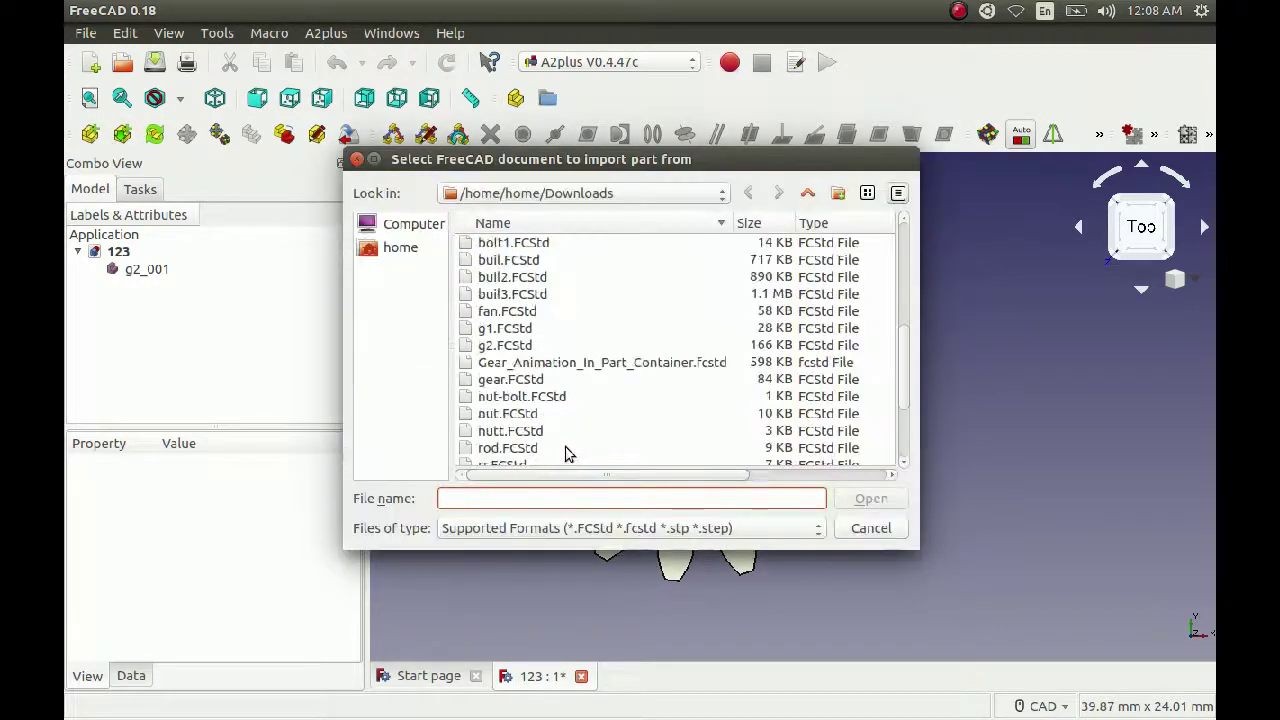
click(519, 346)
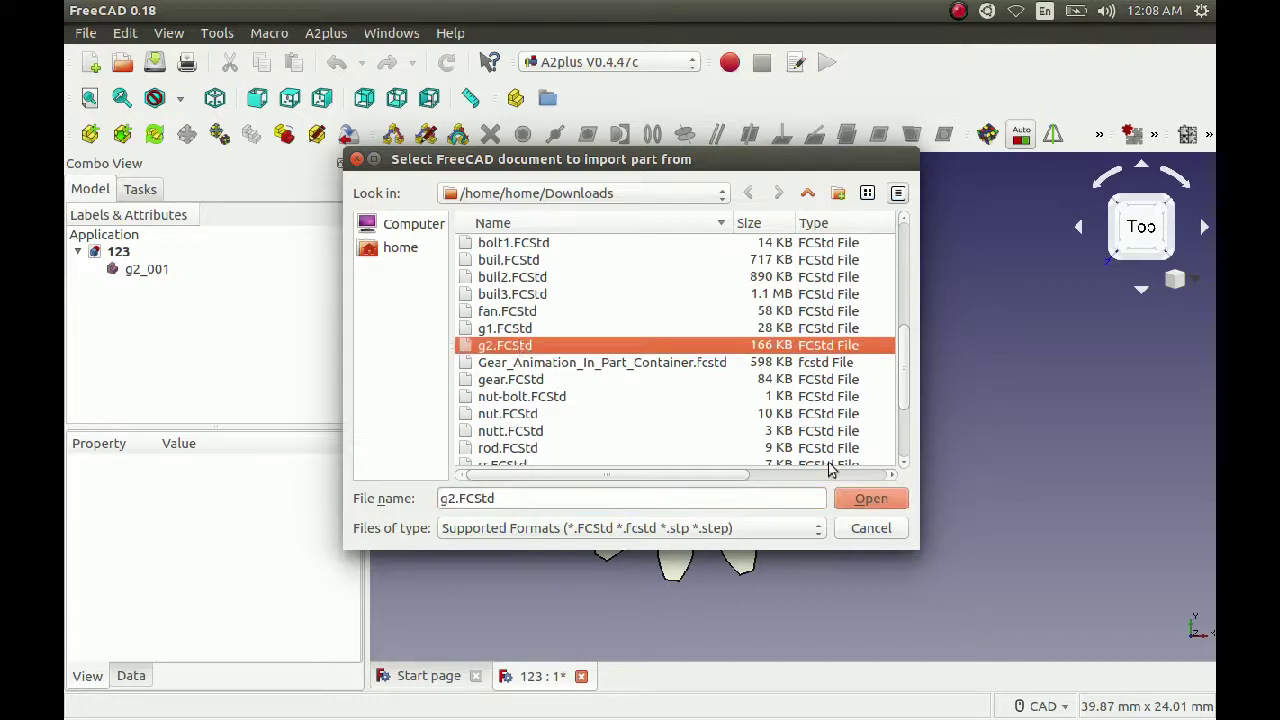
click(881, 506)
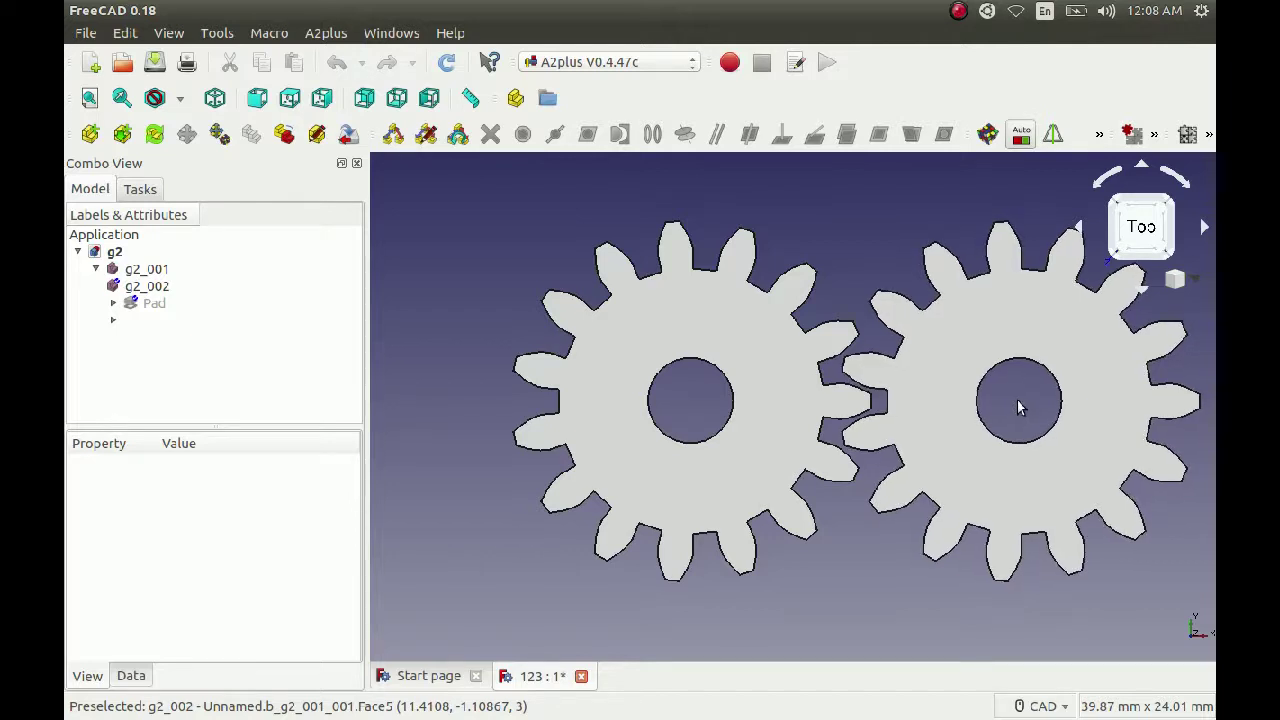
click(1012, 398)
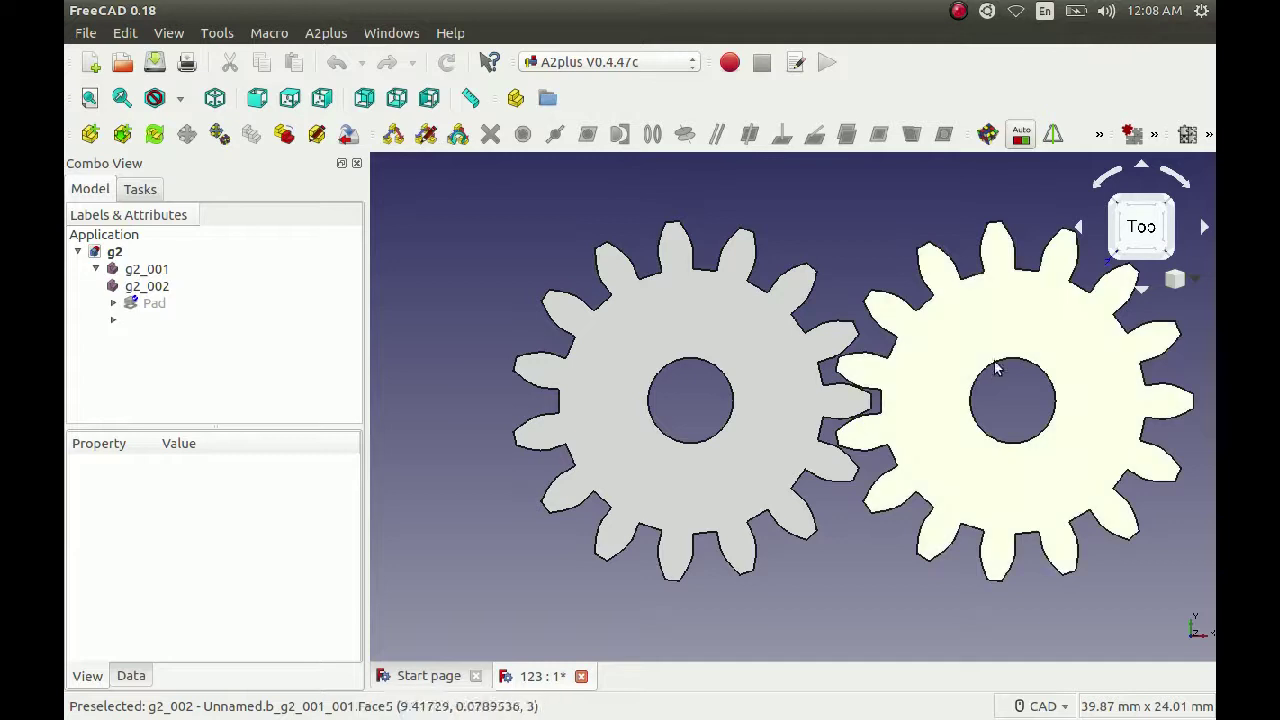
Show the two gears in isometric view and inspect closely where their teeth mesh.
click(1203, 282)
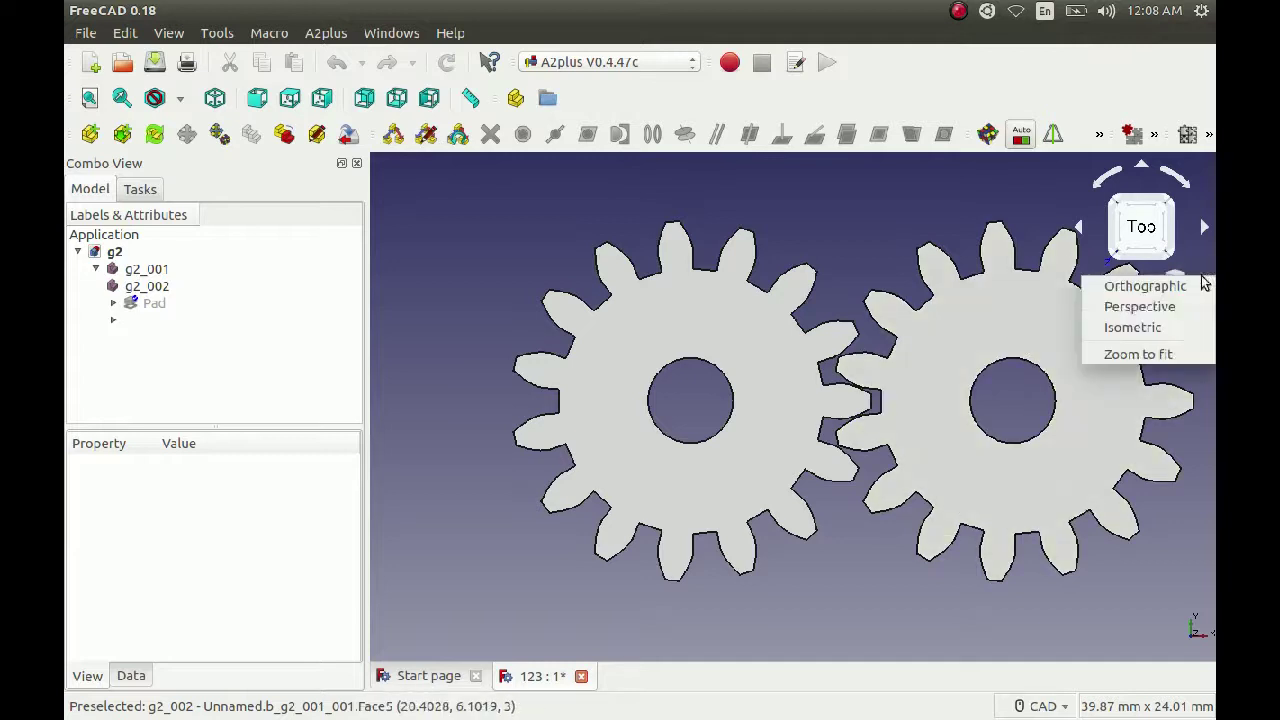
click(1188, 329)
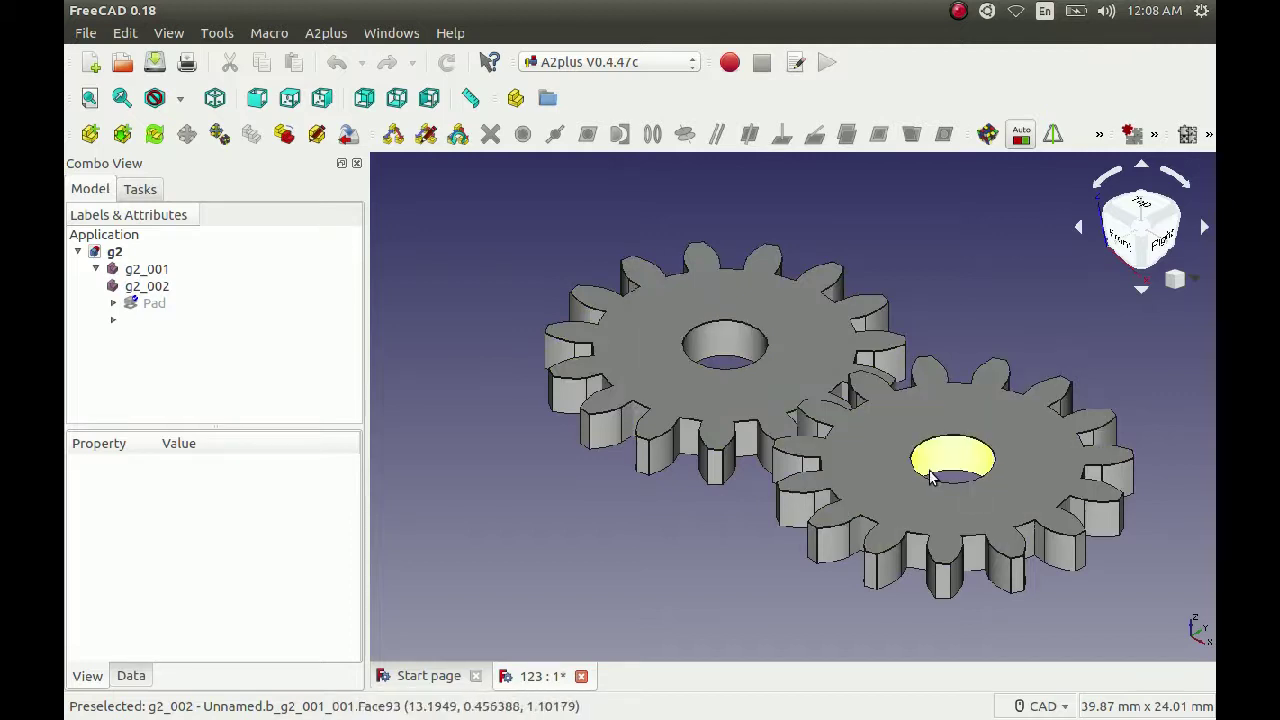
scroll(930, 470, up, 10)
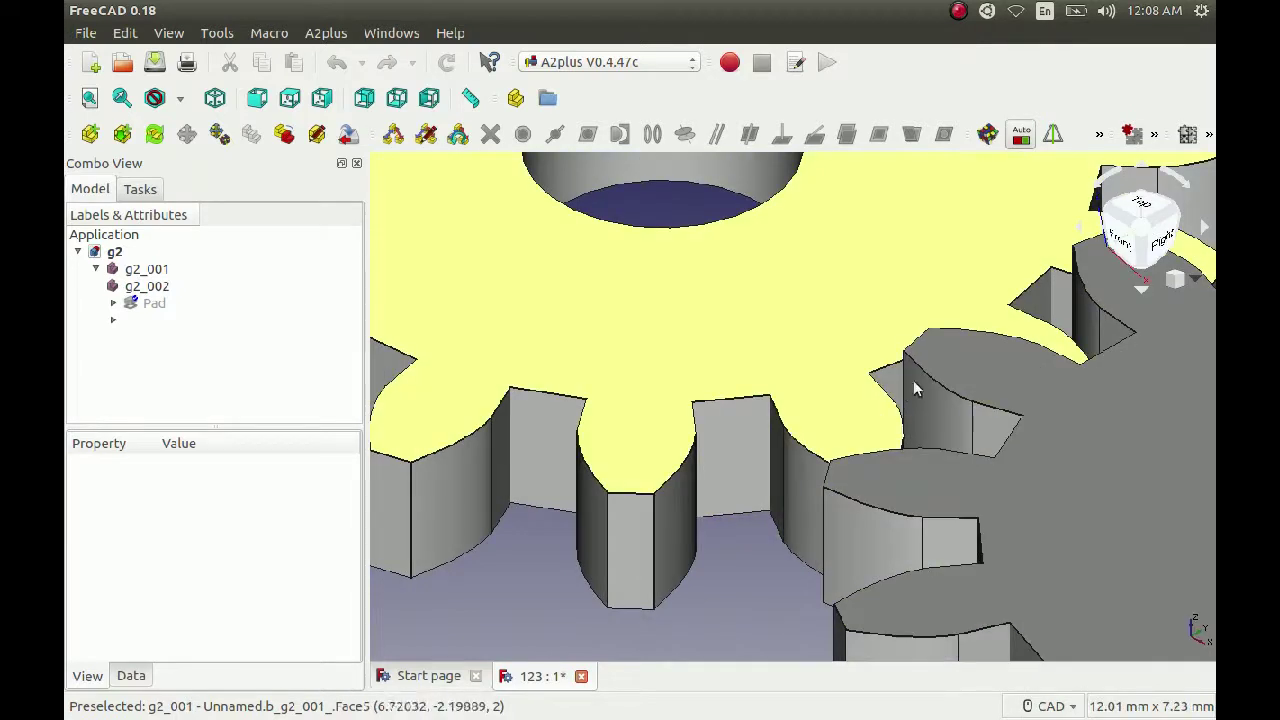
Make the top faces of the two gears coplanar with a plane-coincident constraint, aligned direction and zero offset.
scroll(857, 423, down, 3)
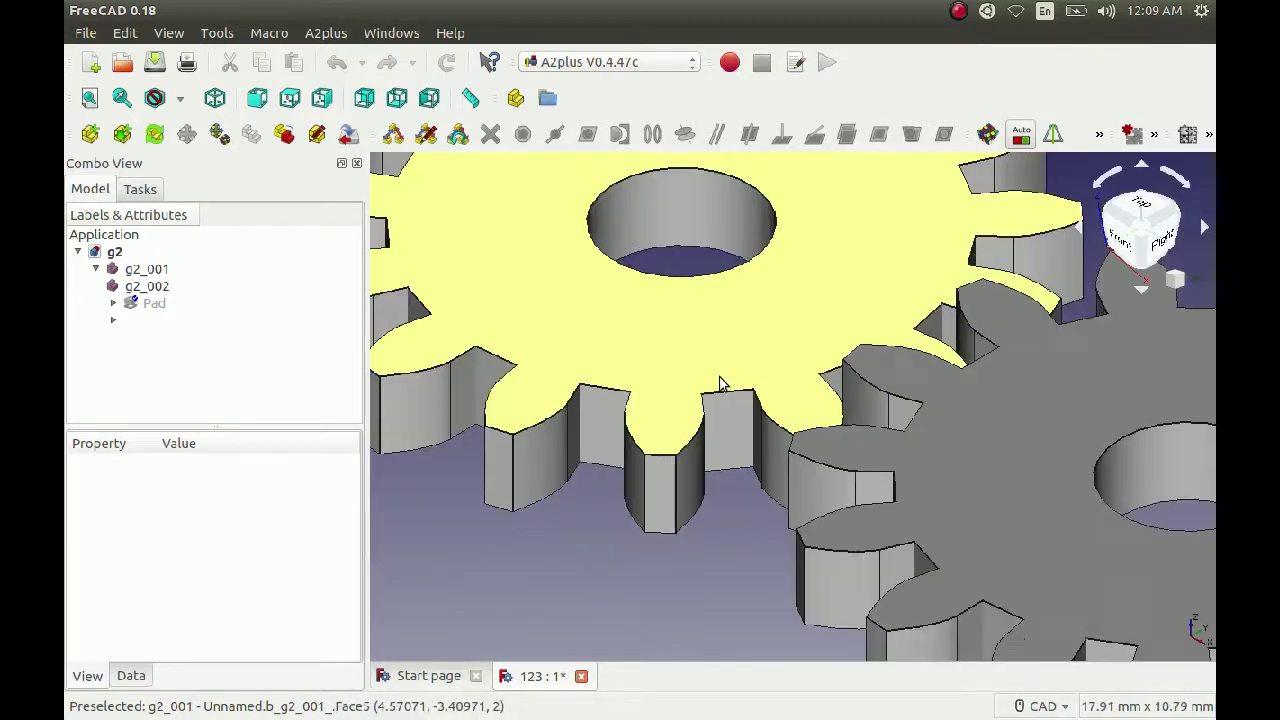
scroll(720, 383, down, 6)
click(797, 323)
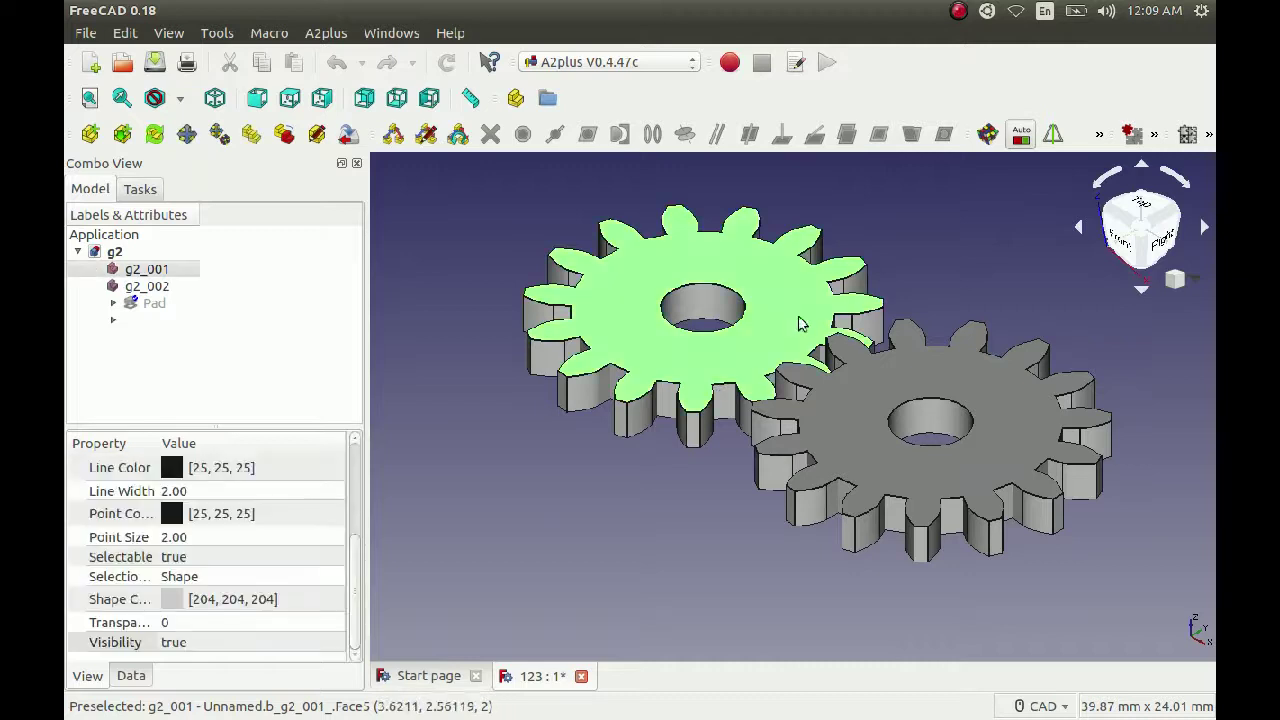
click(979, 374)
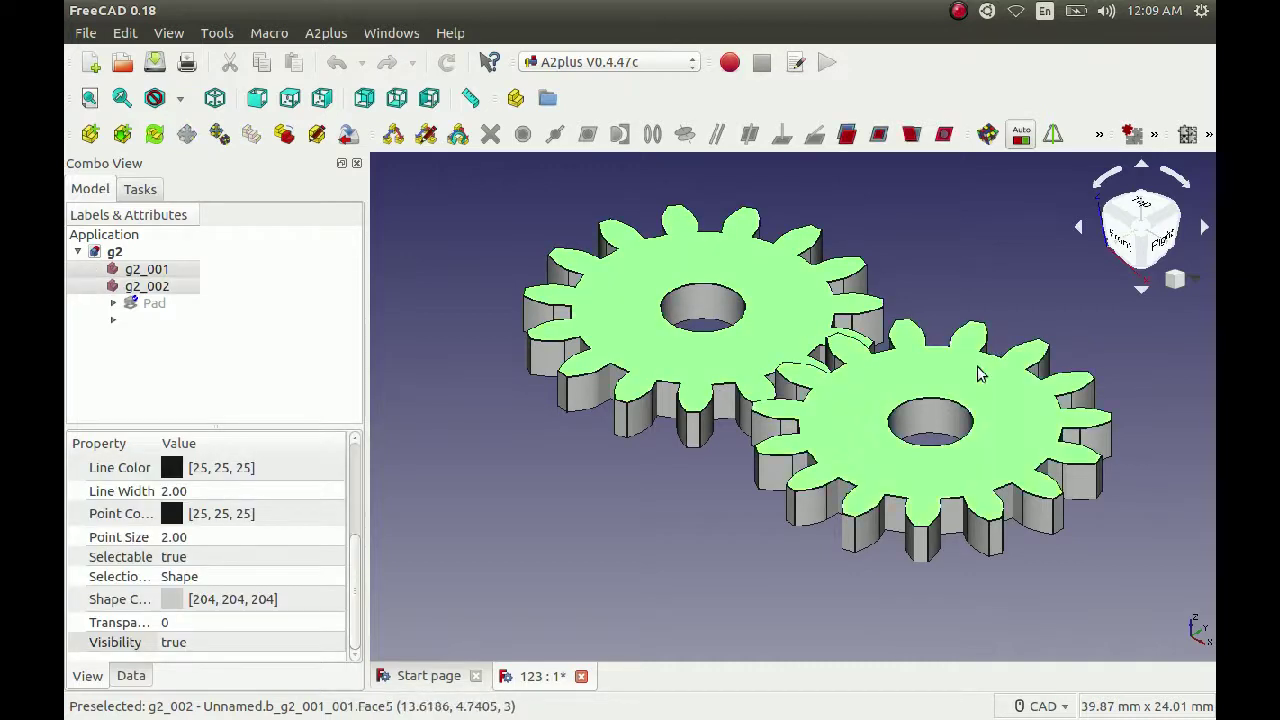
click(881, 134)
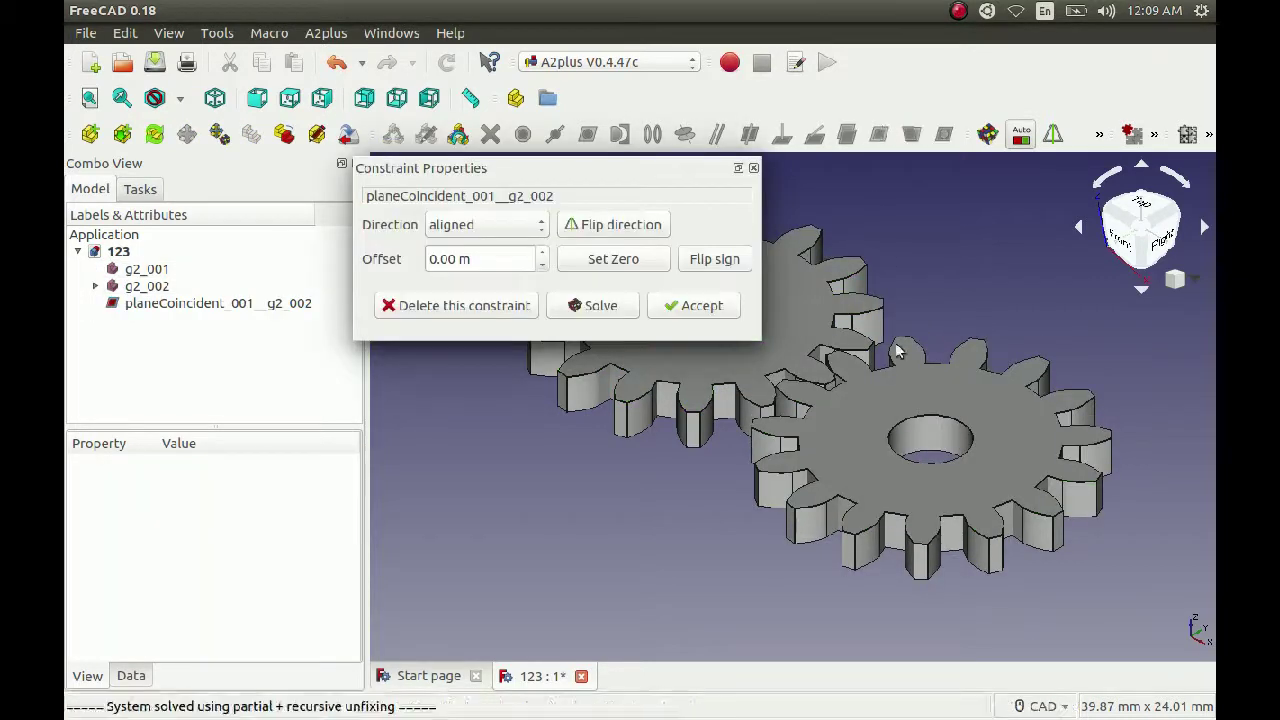
click(697, 303)
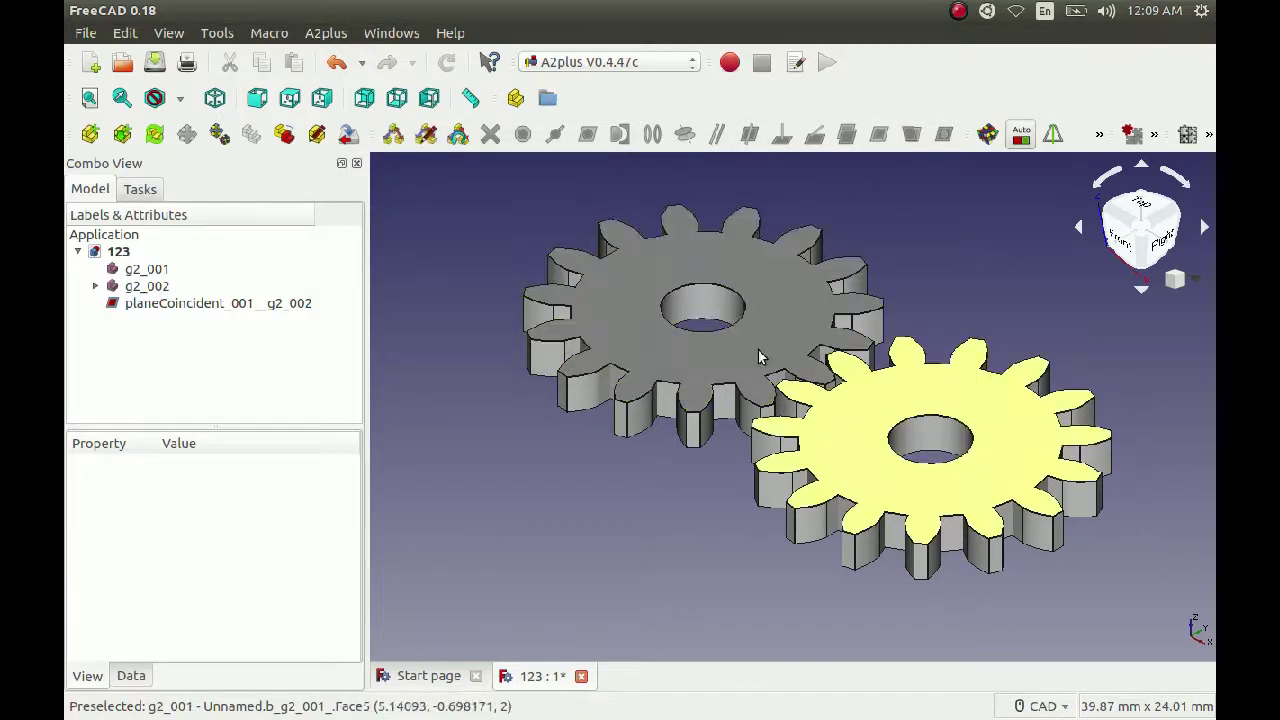
Set the X position of the second gear, g2_002, to 15.25 mm in its placement.
click(1197, 281)
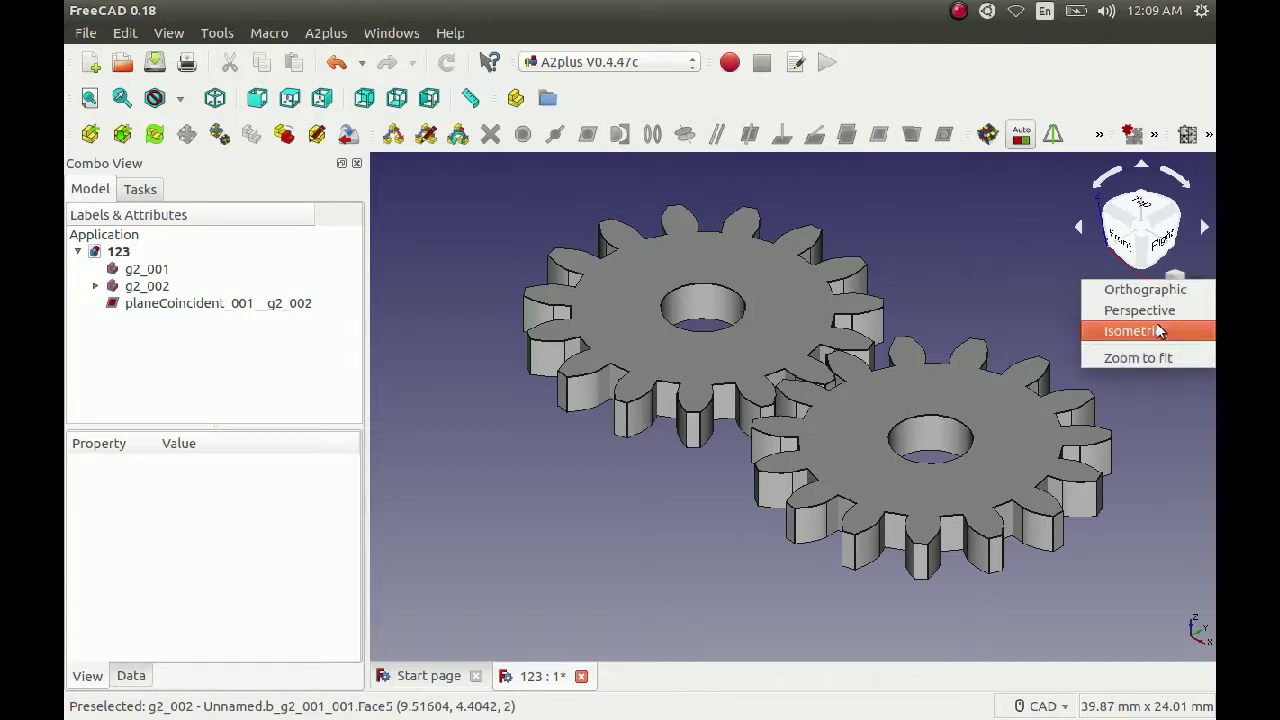
click(1143, 207)
click(1138, 208)
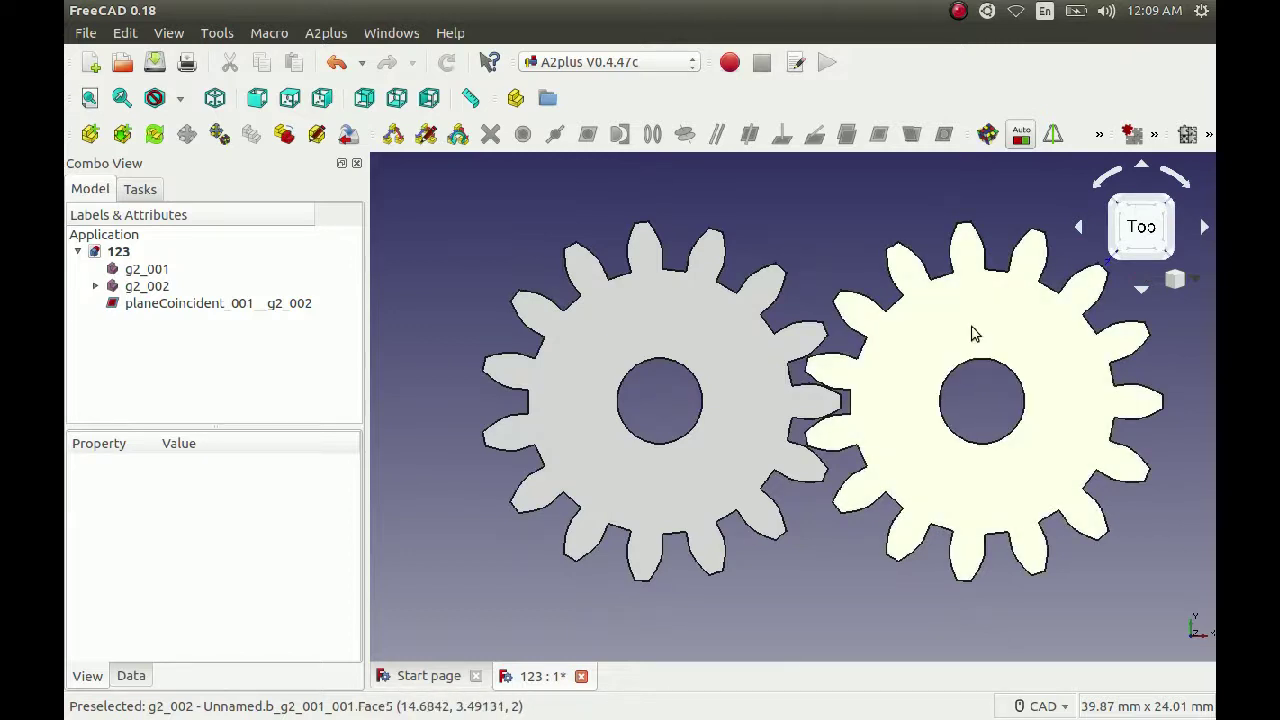
click(164, 287)
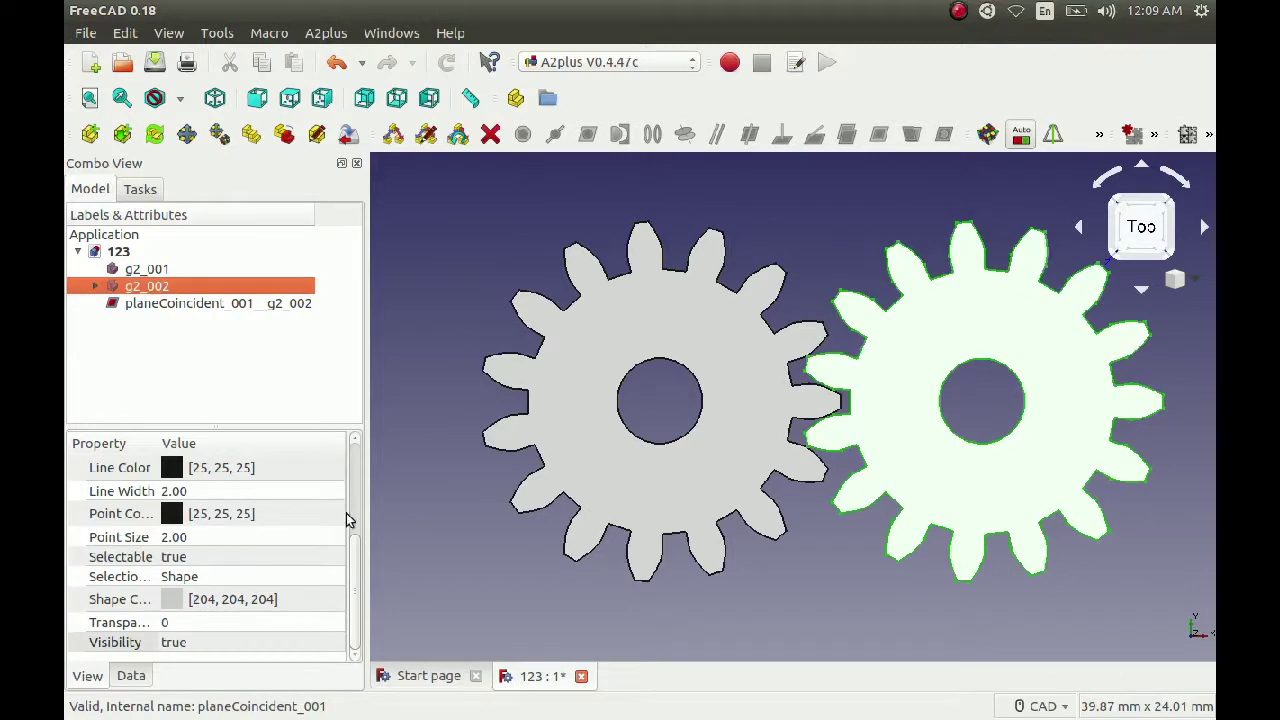
drag(355, 565, 229, 663)
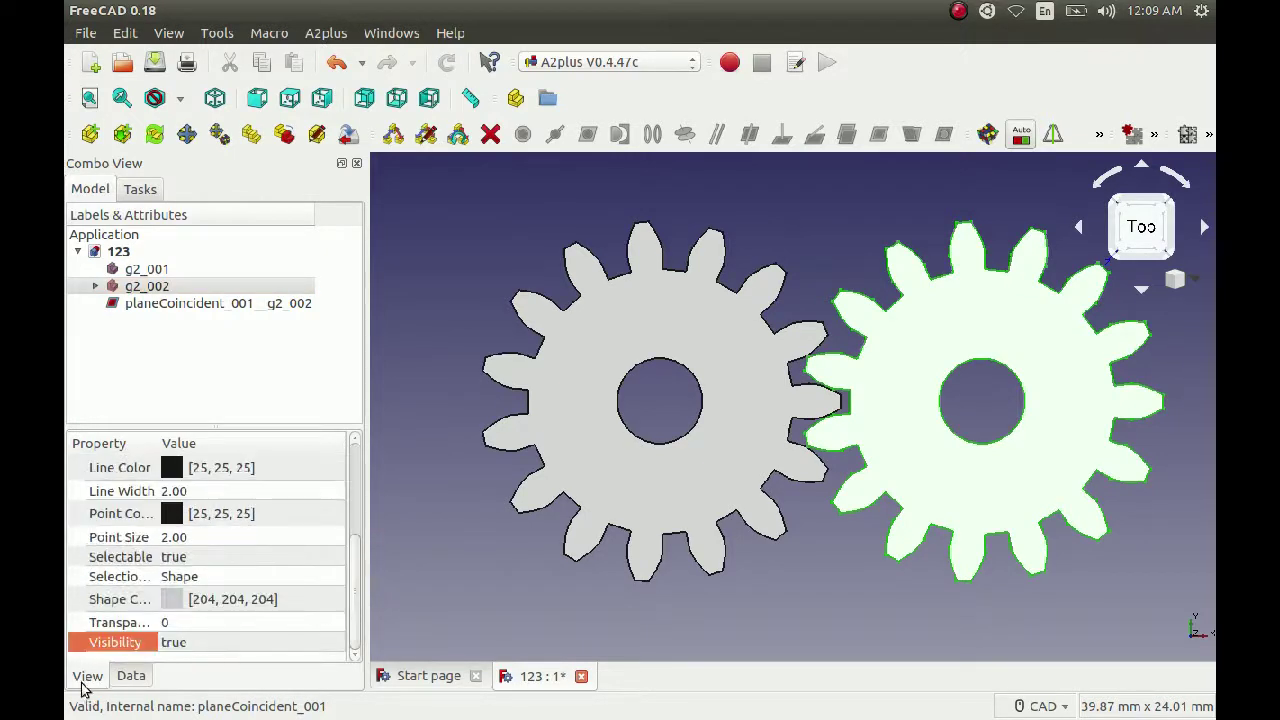
click(123, 678)
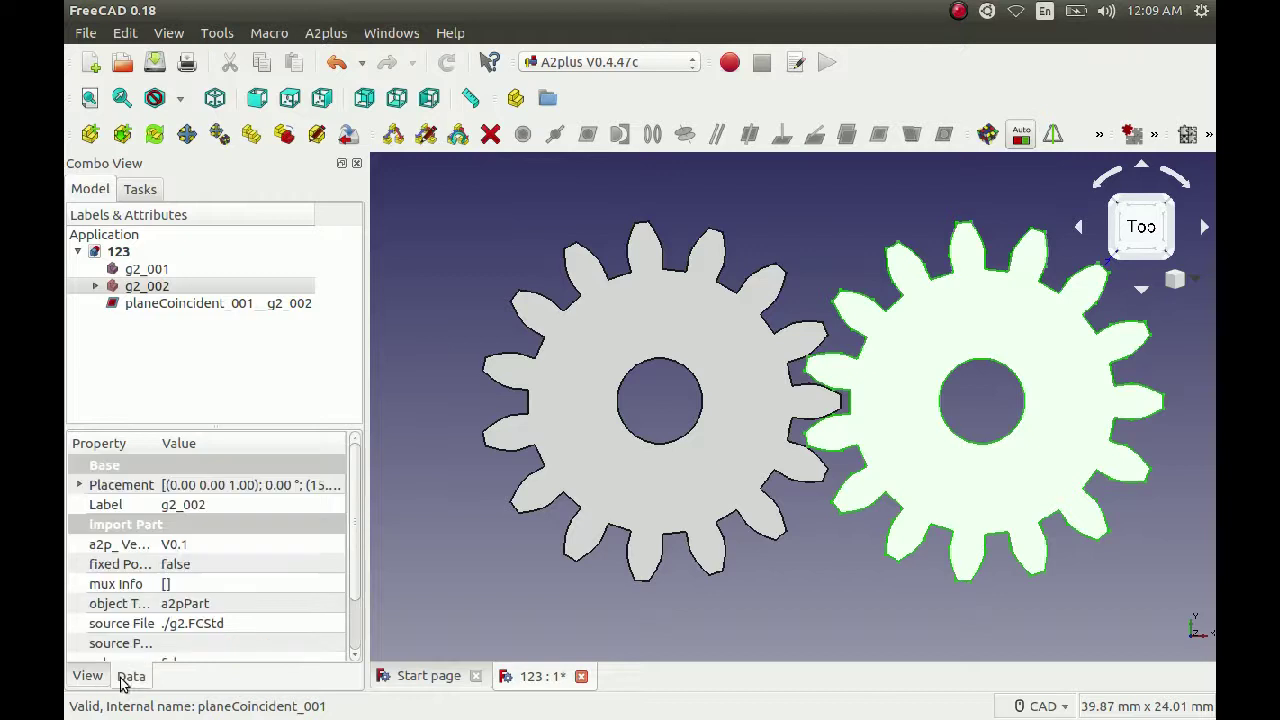
click(79, 485)
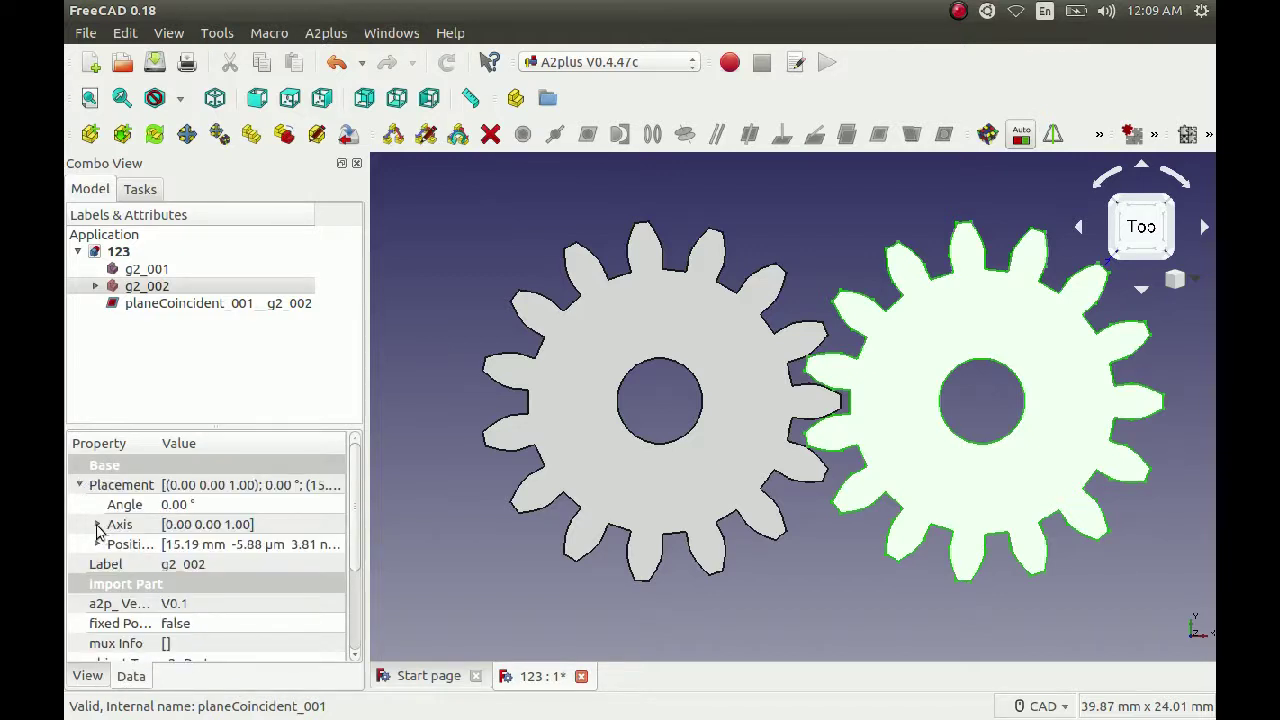
click(98, 544)
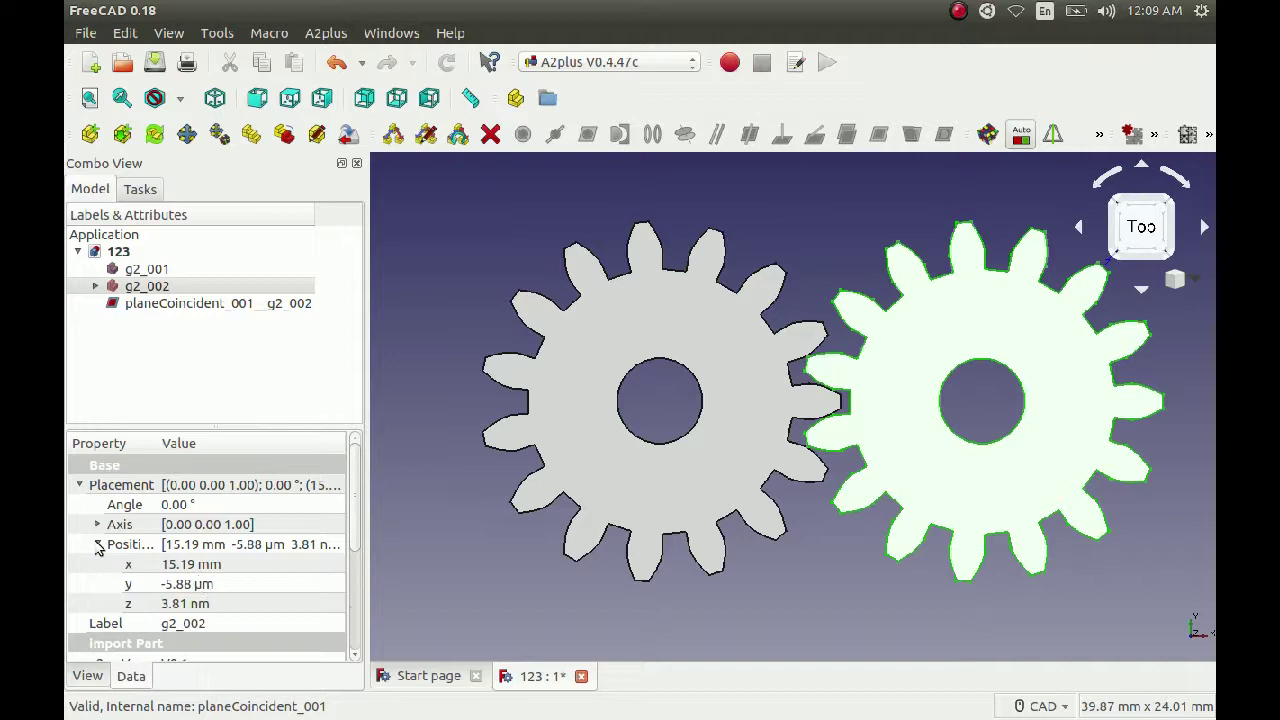
click(188, 565)
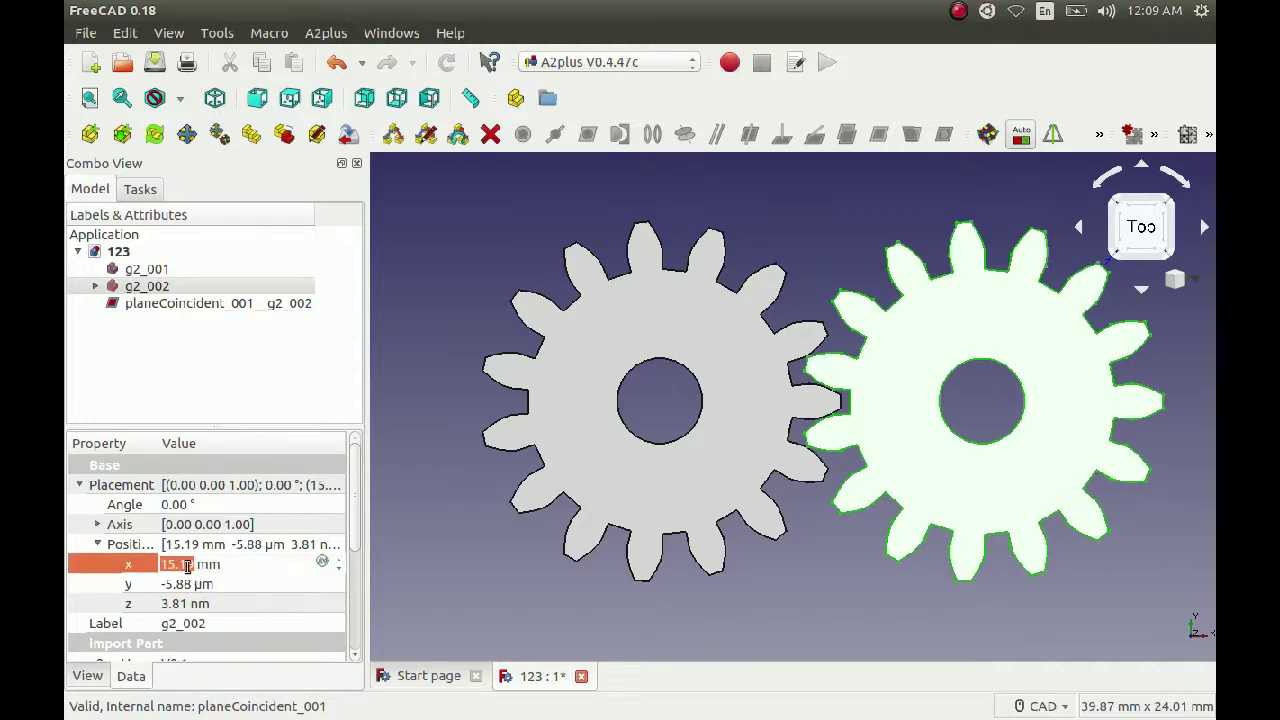
text(1)
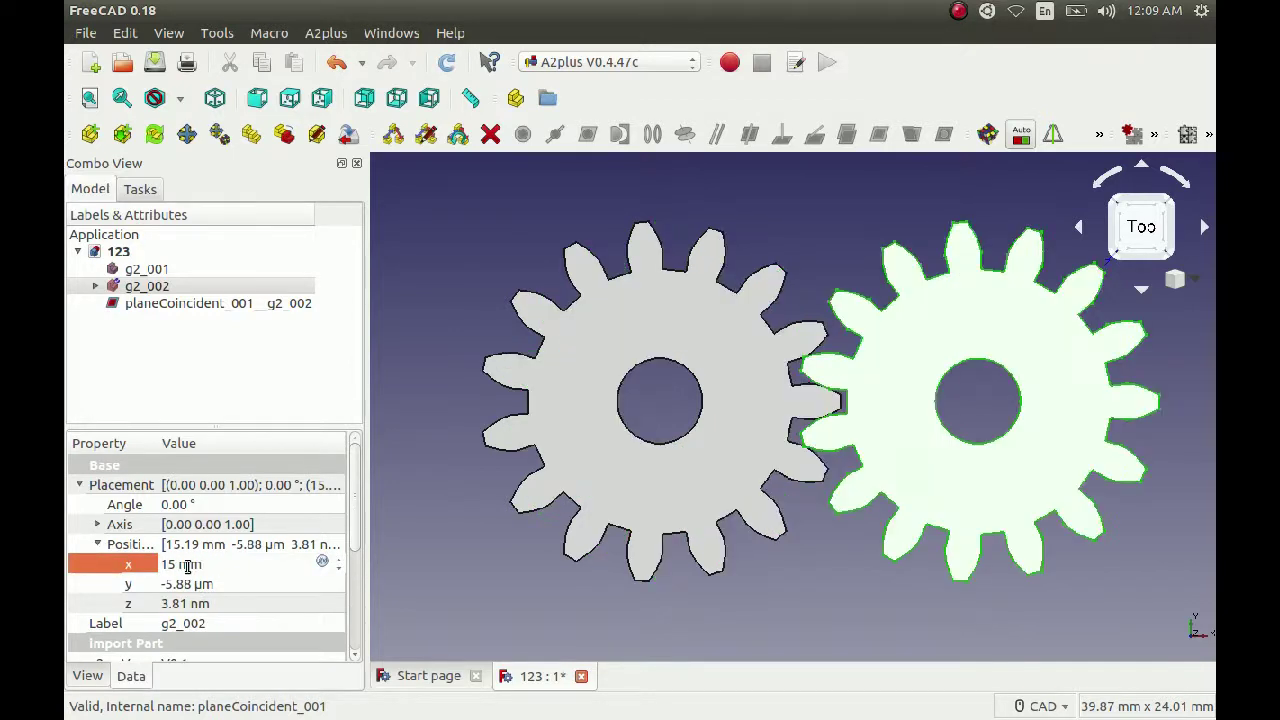
text(5.2)
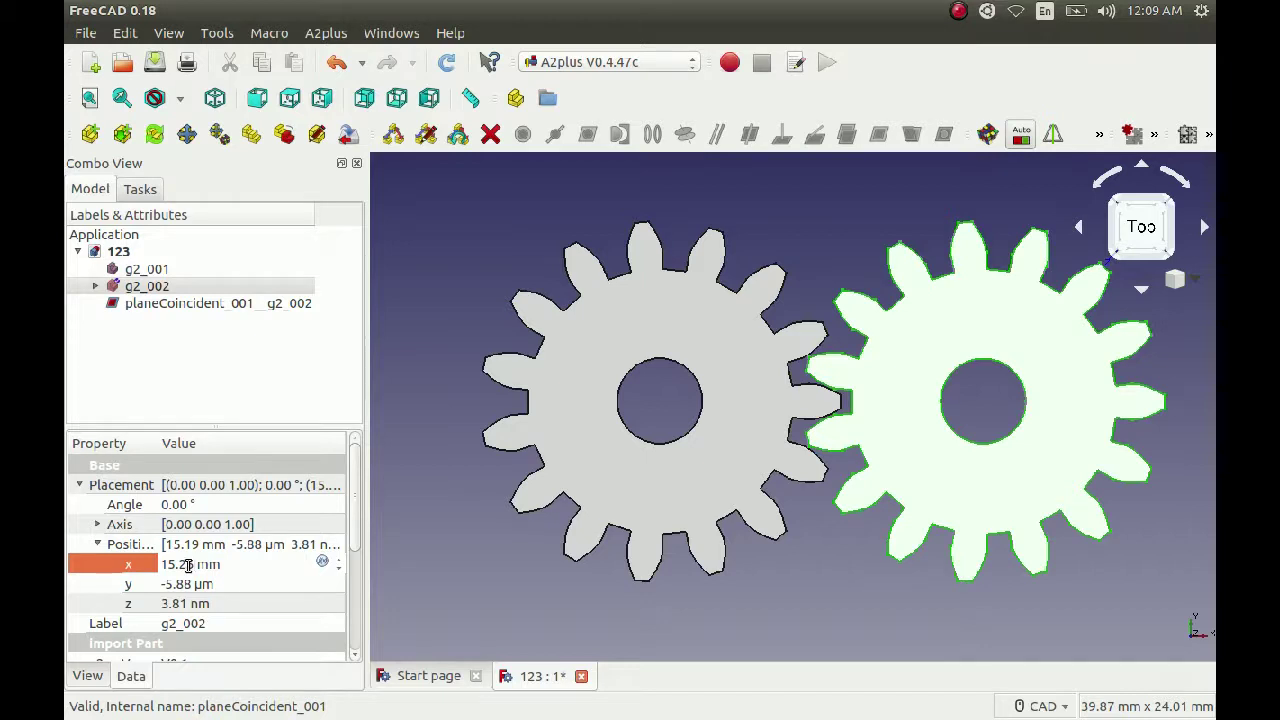
text(5)
Set the second gear's Y and Z positions to 0 and deselect the gear.
click(193, 585)
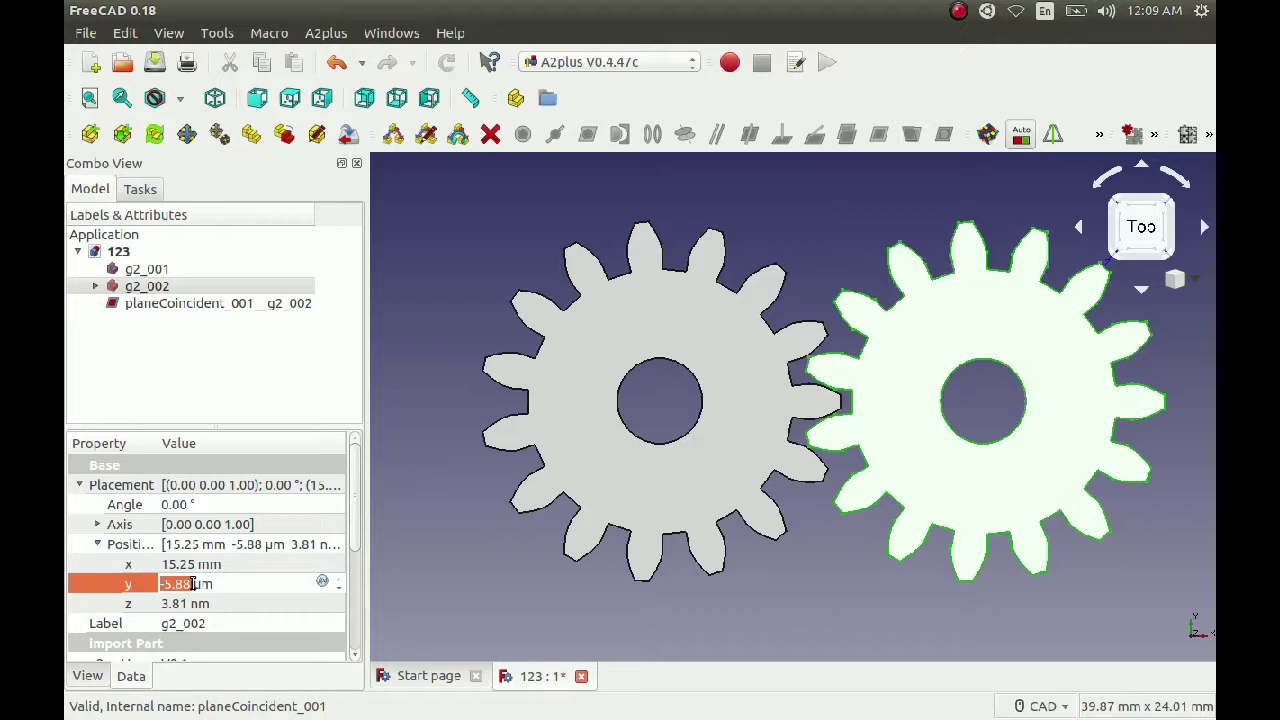
text(0)
click(204, 597)
text(00)
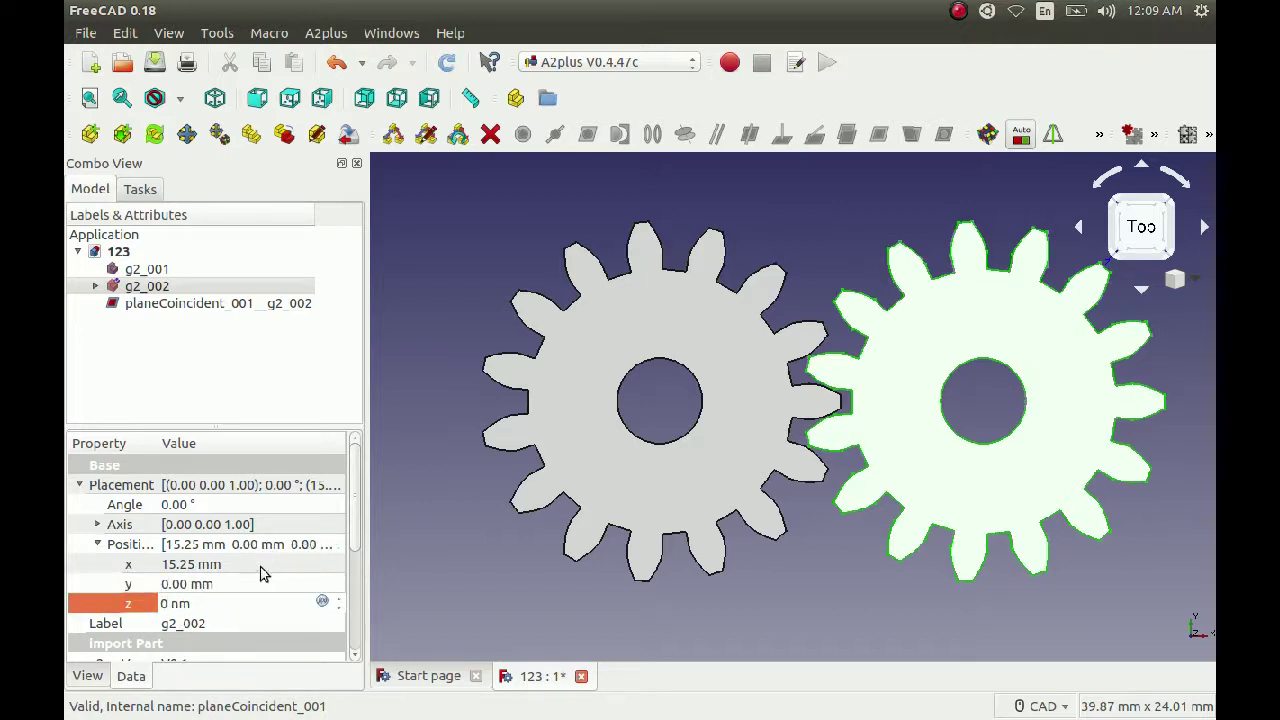
click(263, 566)
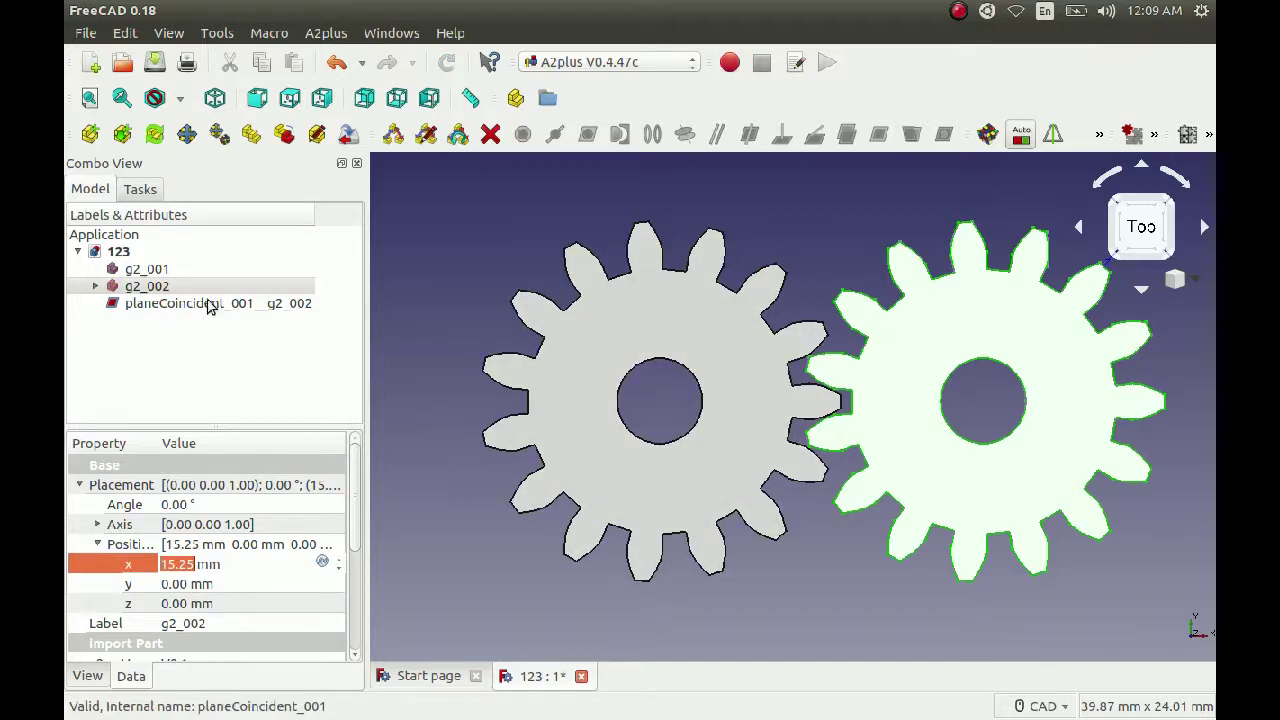
click(432, 257)
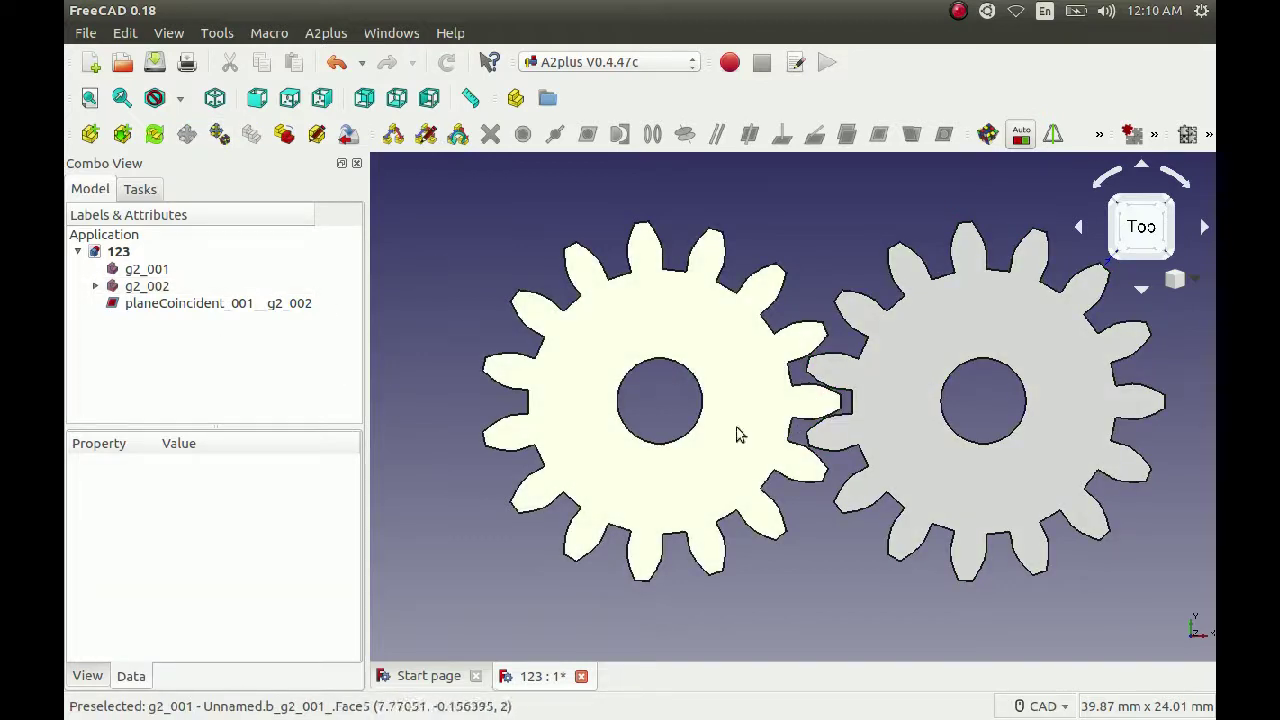
Switch to the Animation workbench and add one animation manager and two rotators to the assembly.
click(688, 66)
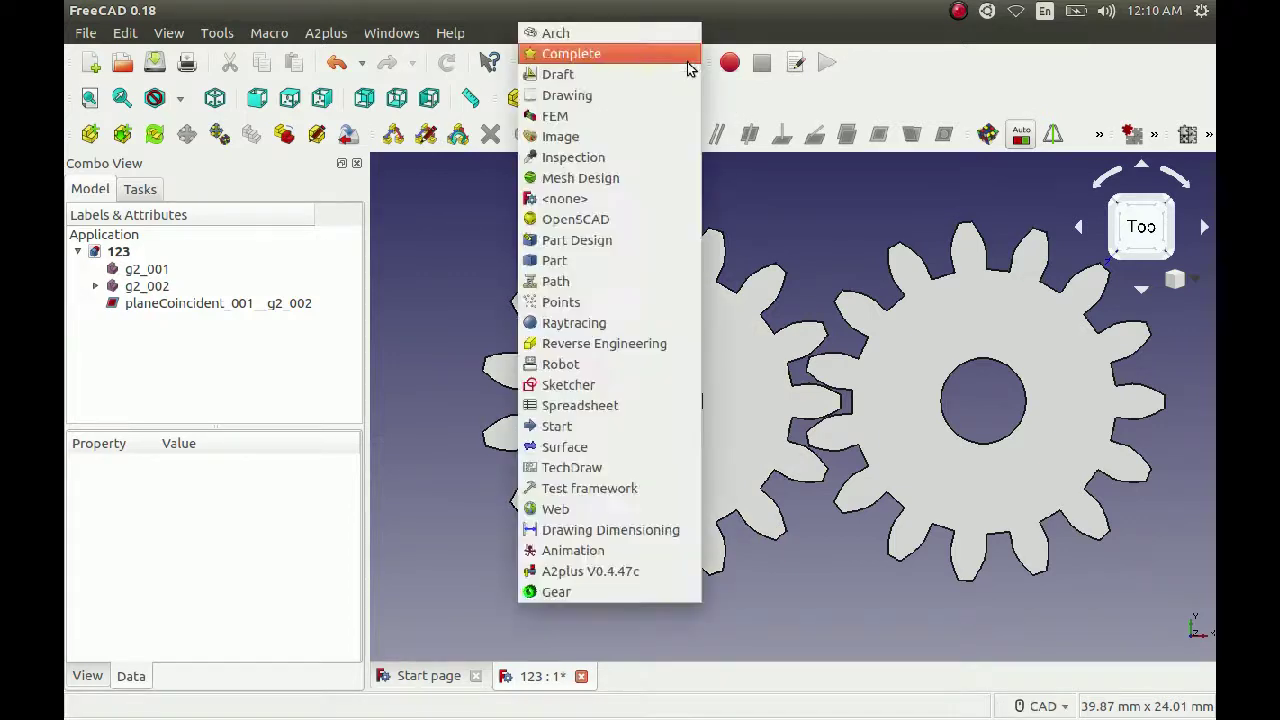
click(589, 553)
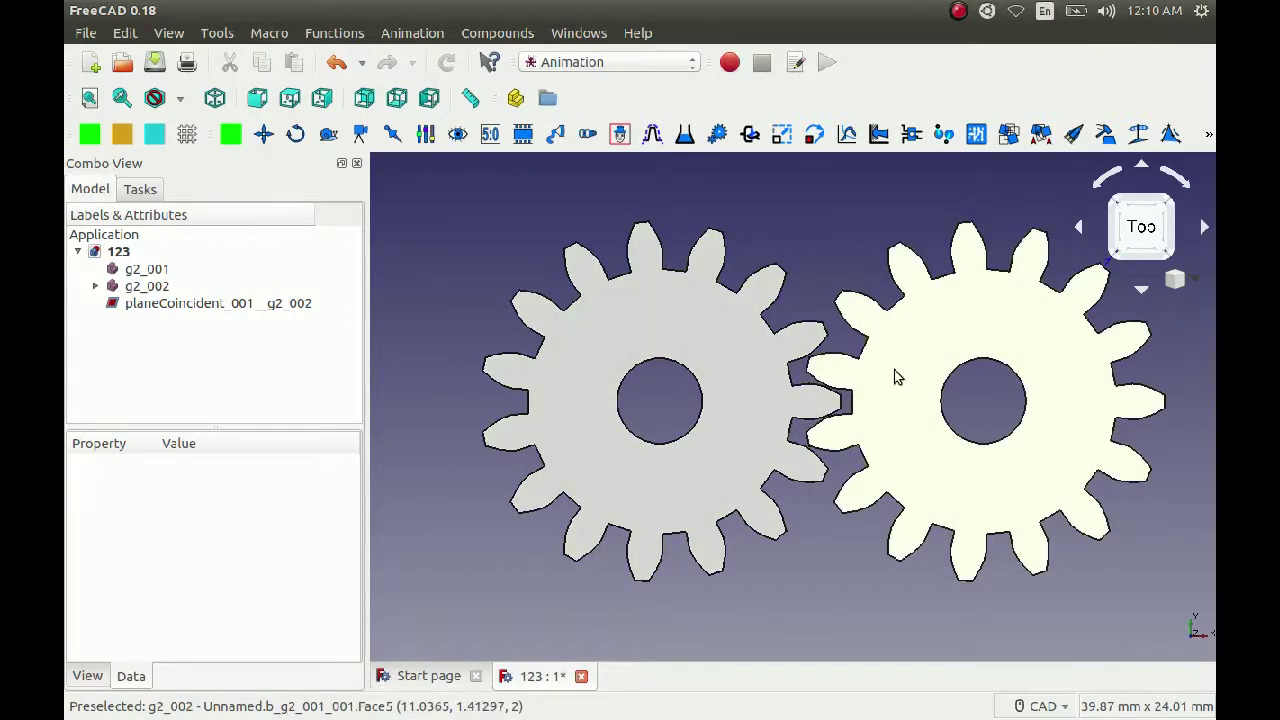
click(620, 140)
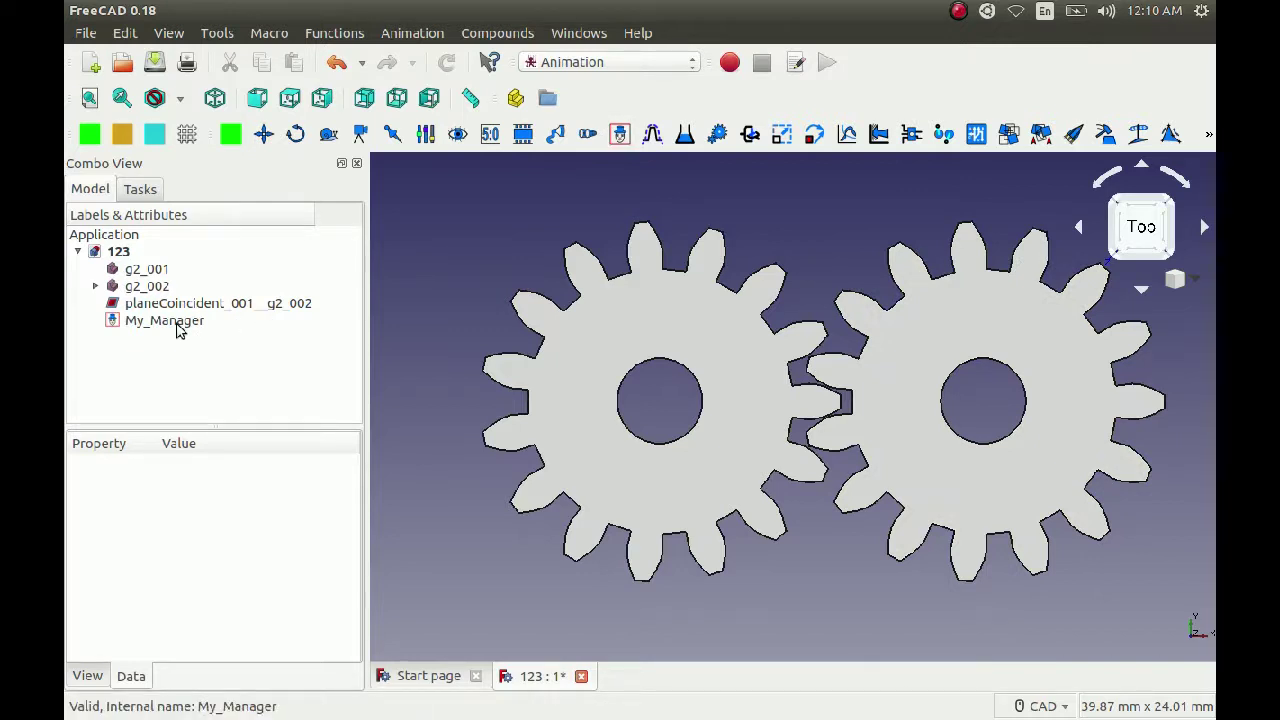
click(294, 138)
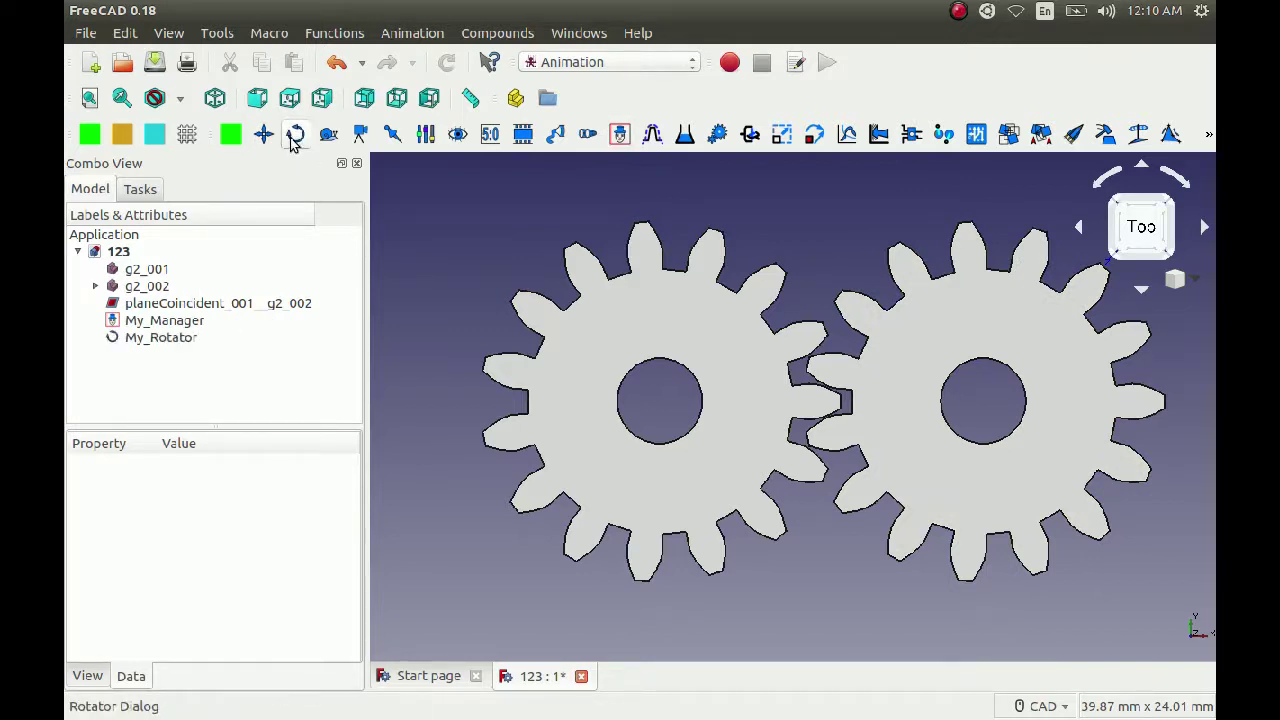
click(294, 137)
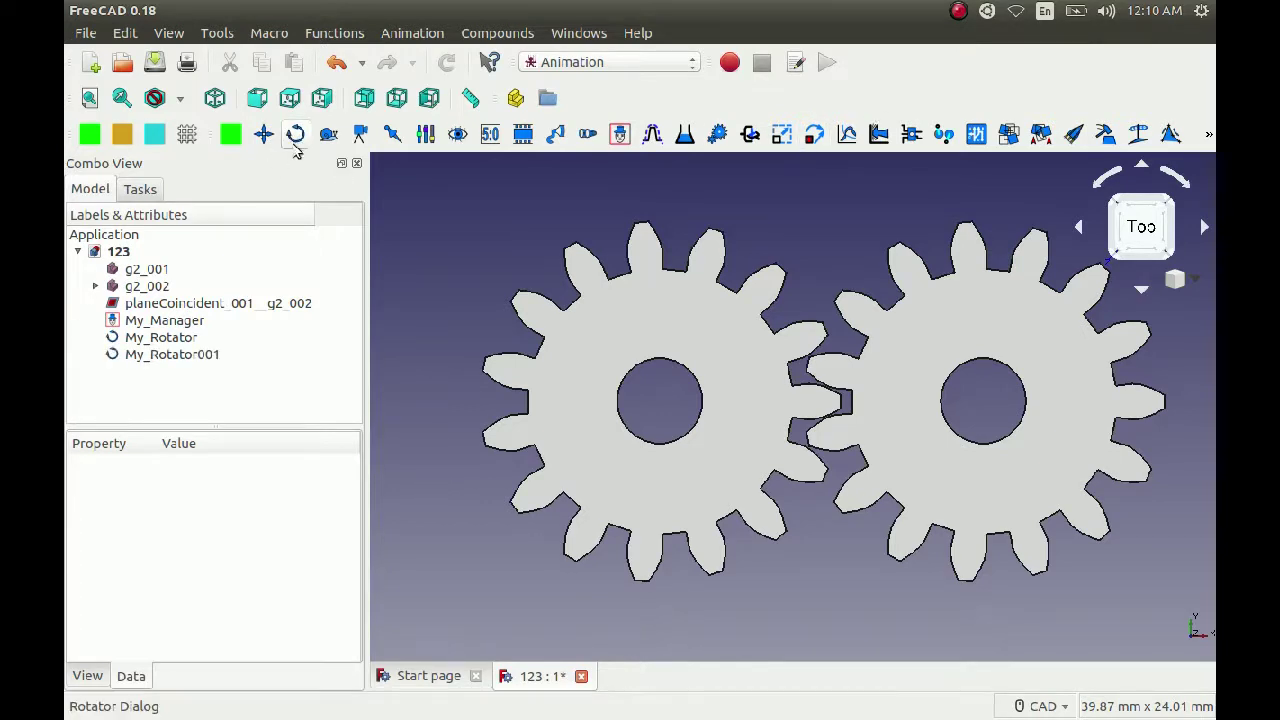
Put My_Rotator and My_Rotator001 into the group of My_Manager and expand the manager in the model tree.
click(176, 322)
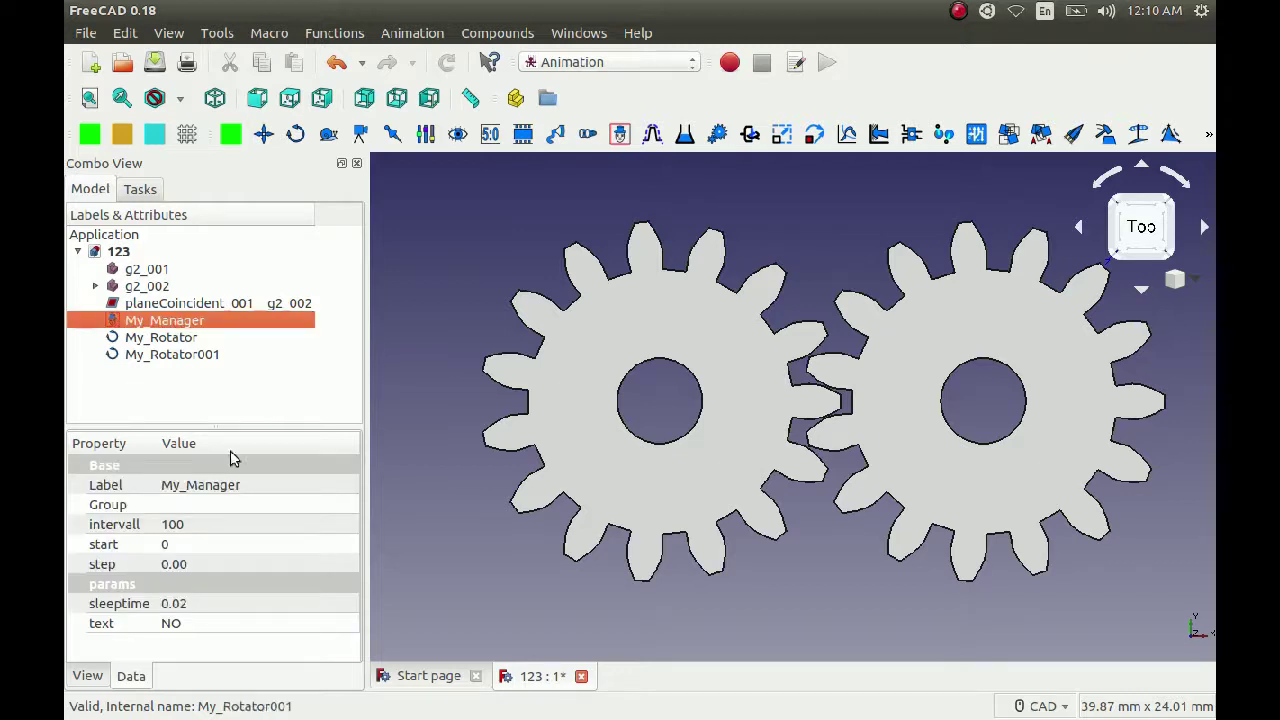
click(228, 505)
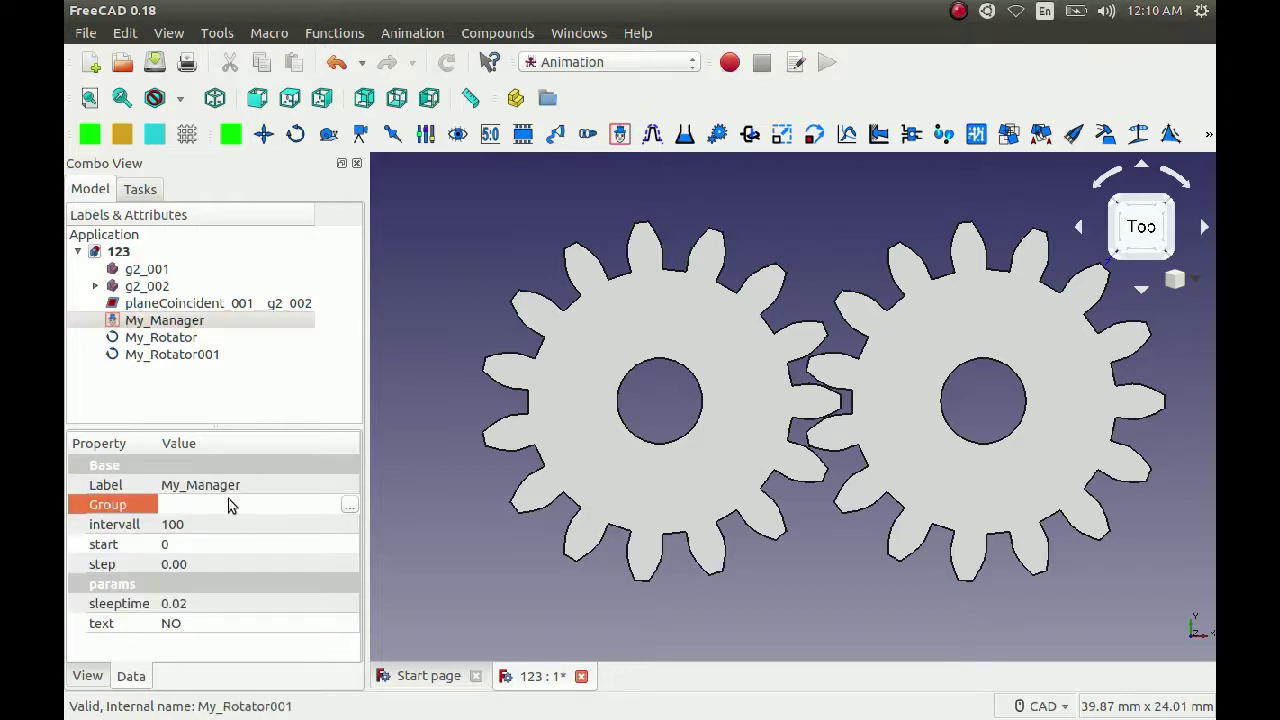
click(349, 507)
click(578, 304)
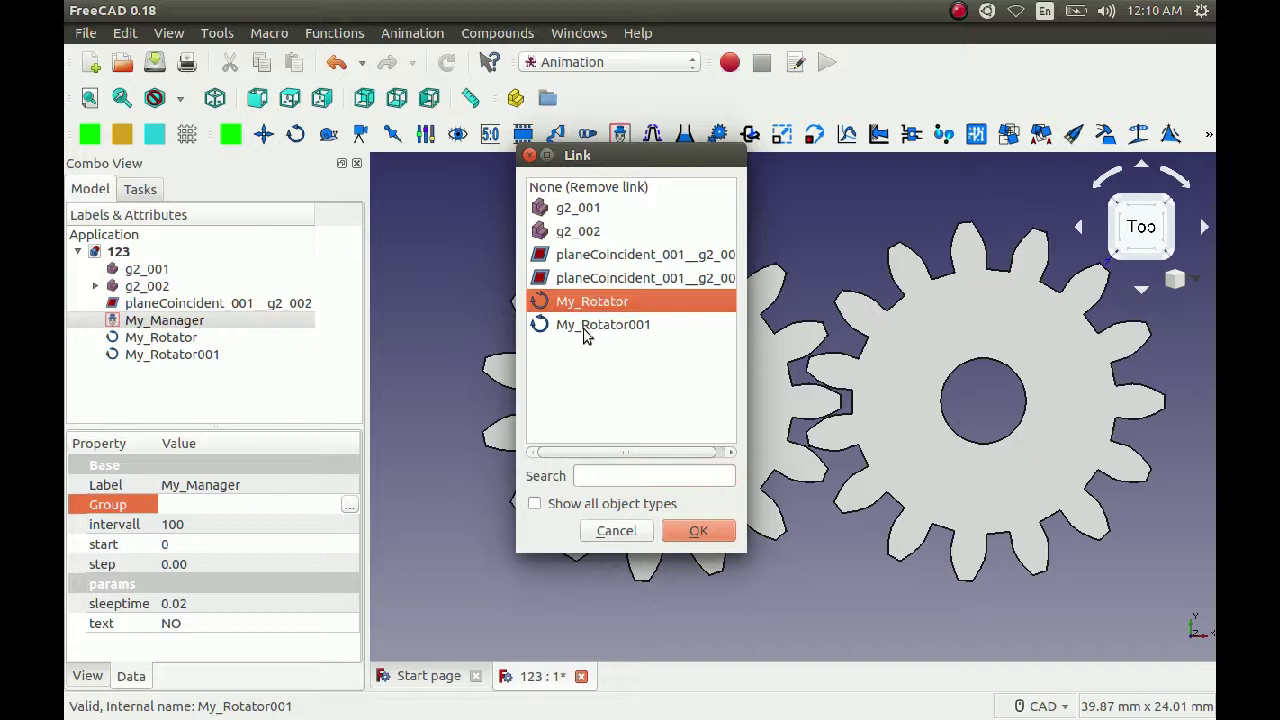
ctrl+click(586, 326)
click(700, 531)
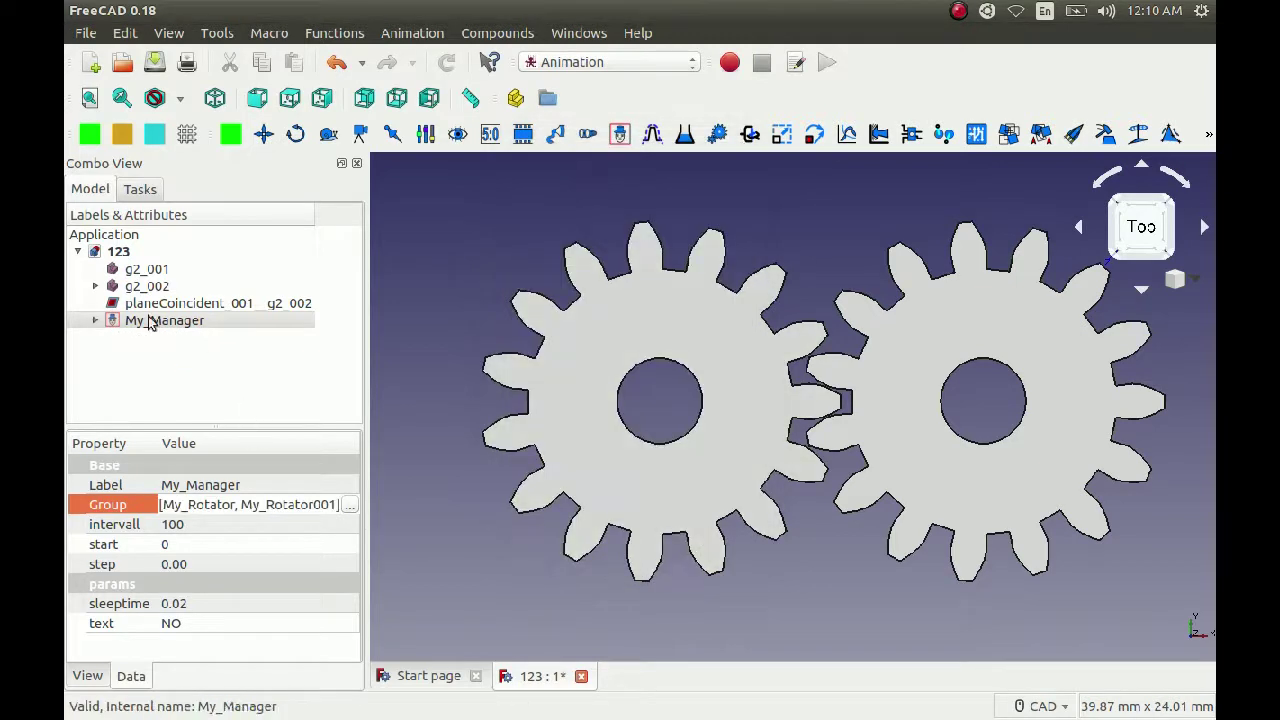
click(95, 320)
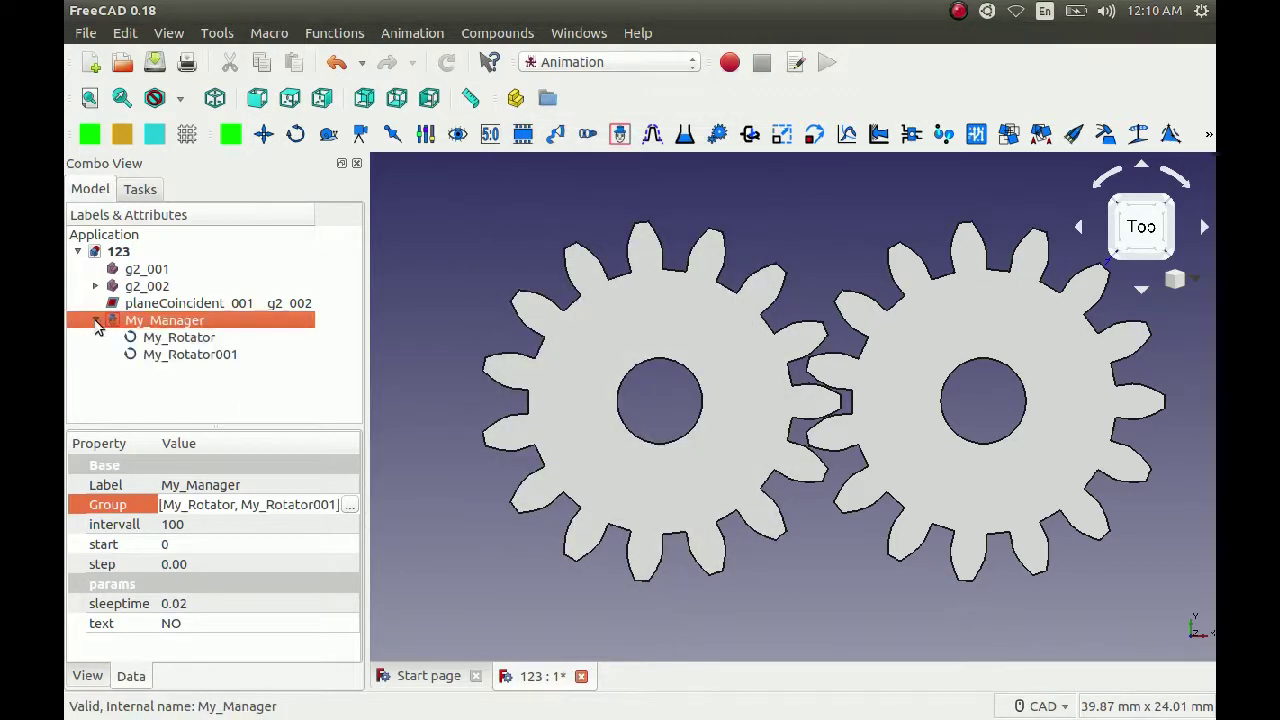
Link g2_001 as the obj2 object that My_Rotator turns.
click(177, 338)
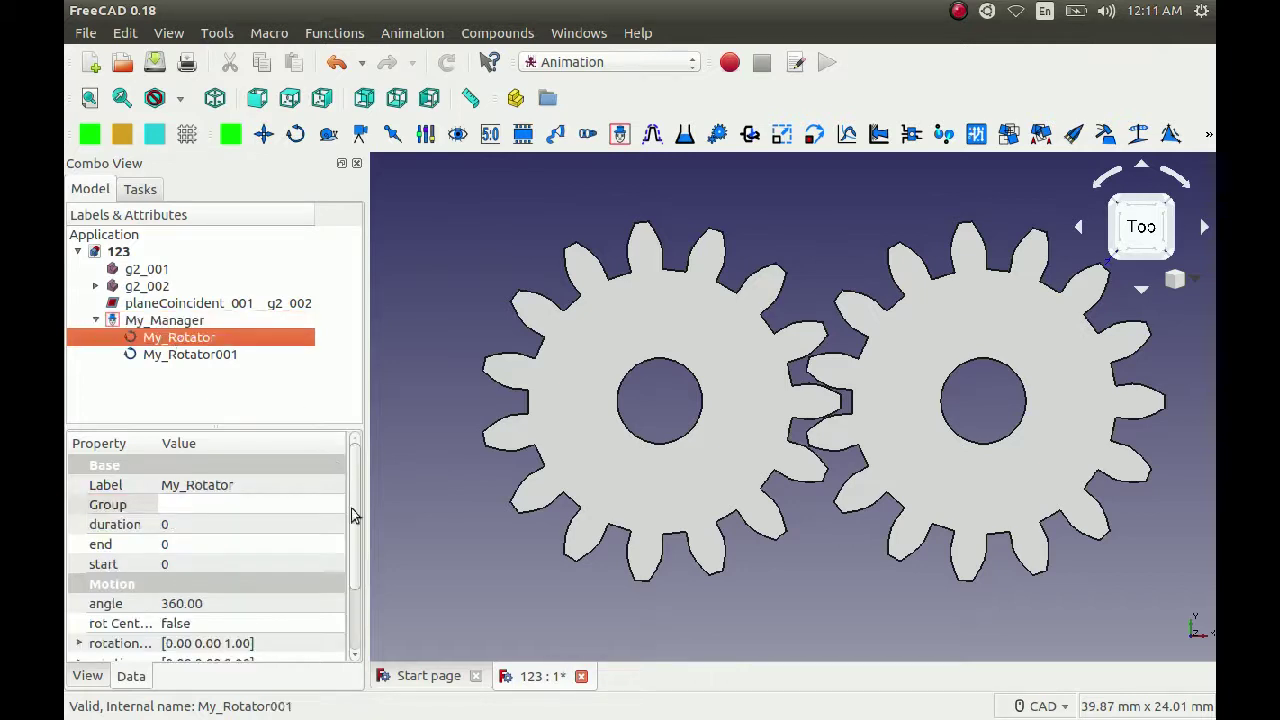
drag(355, 508, 363, 586)
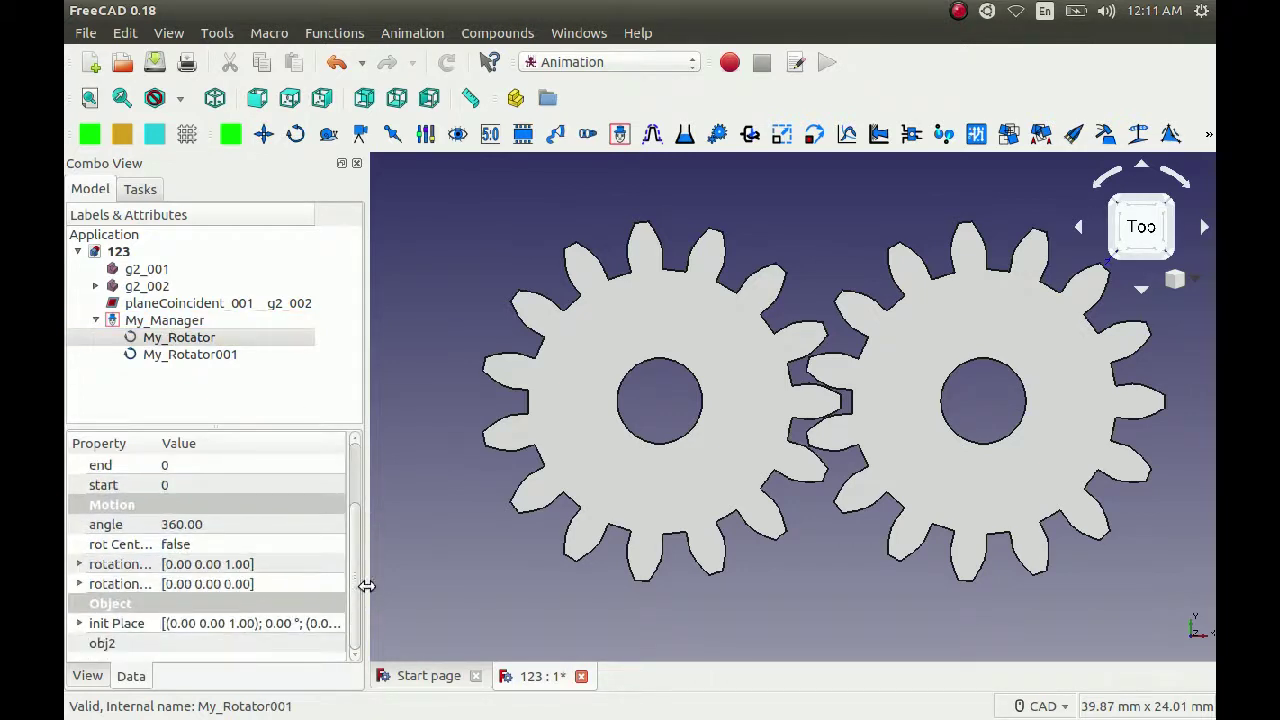
click(228, 648)
click(335, 645)
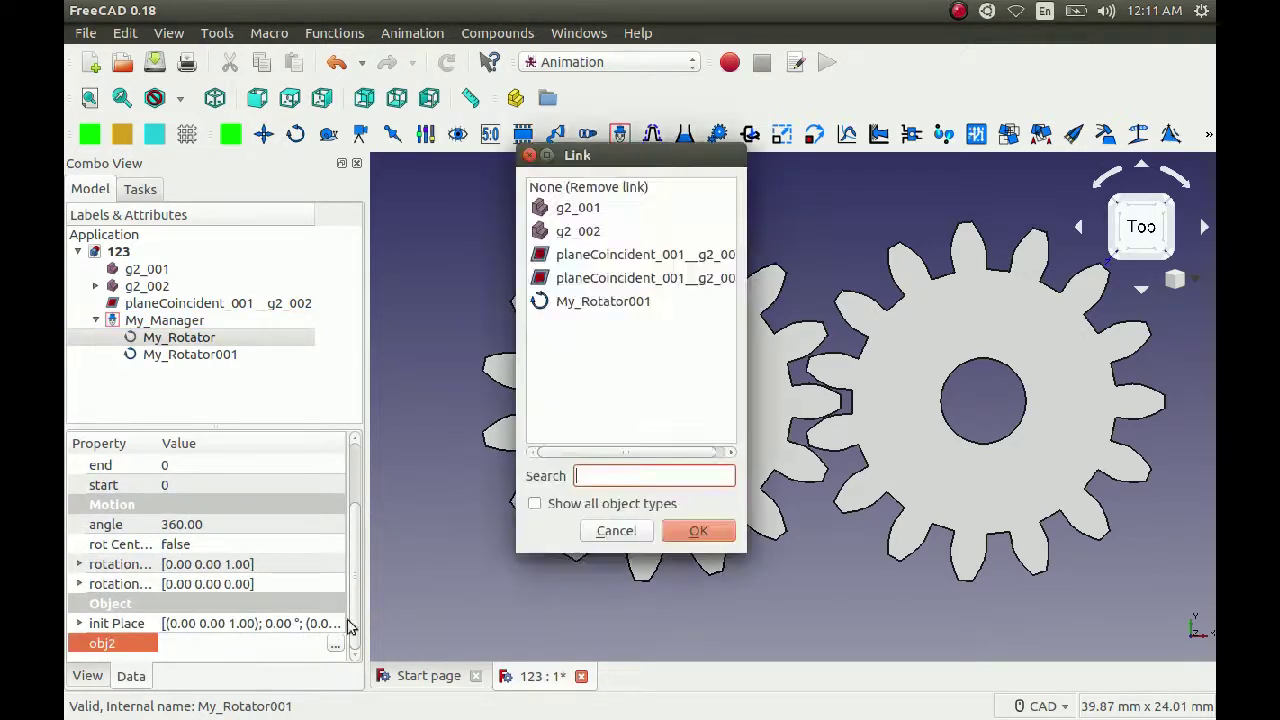
click(591, 210)
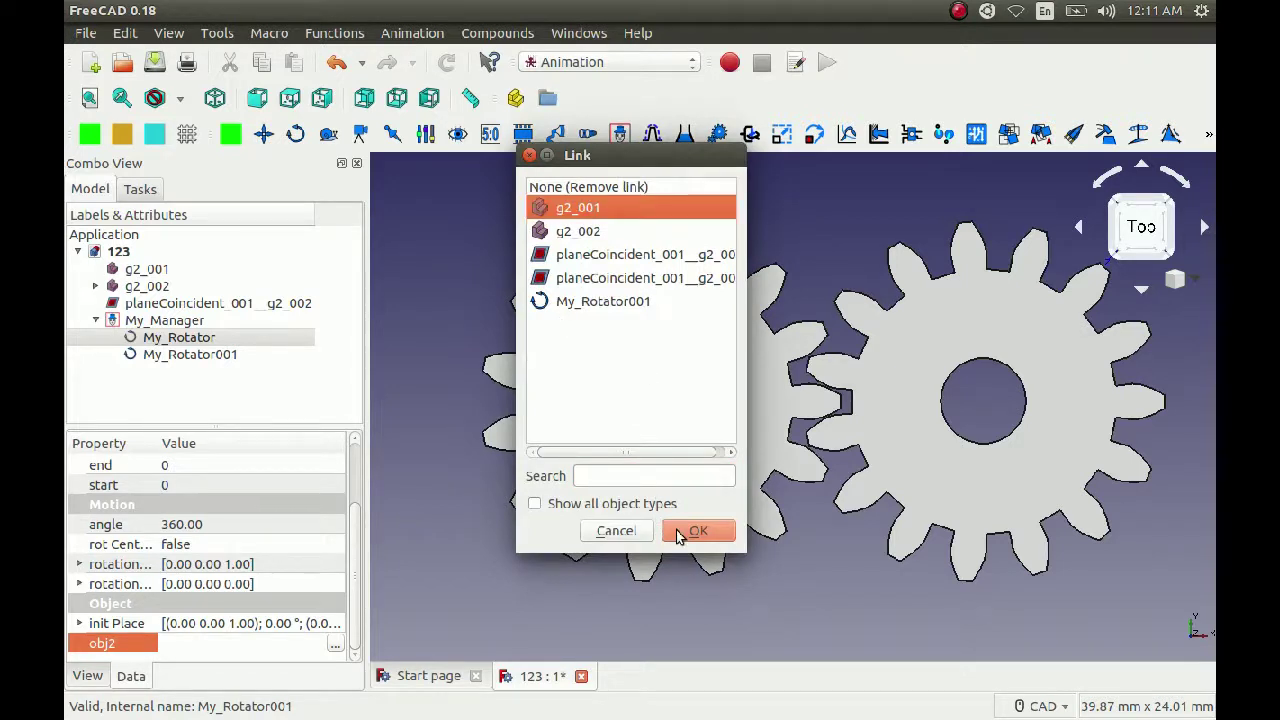
click(677, 534)
Set the duration of My_Rotator to 50.
scroll(250, 550, up, 2)
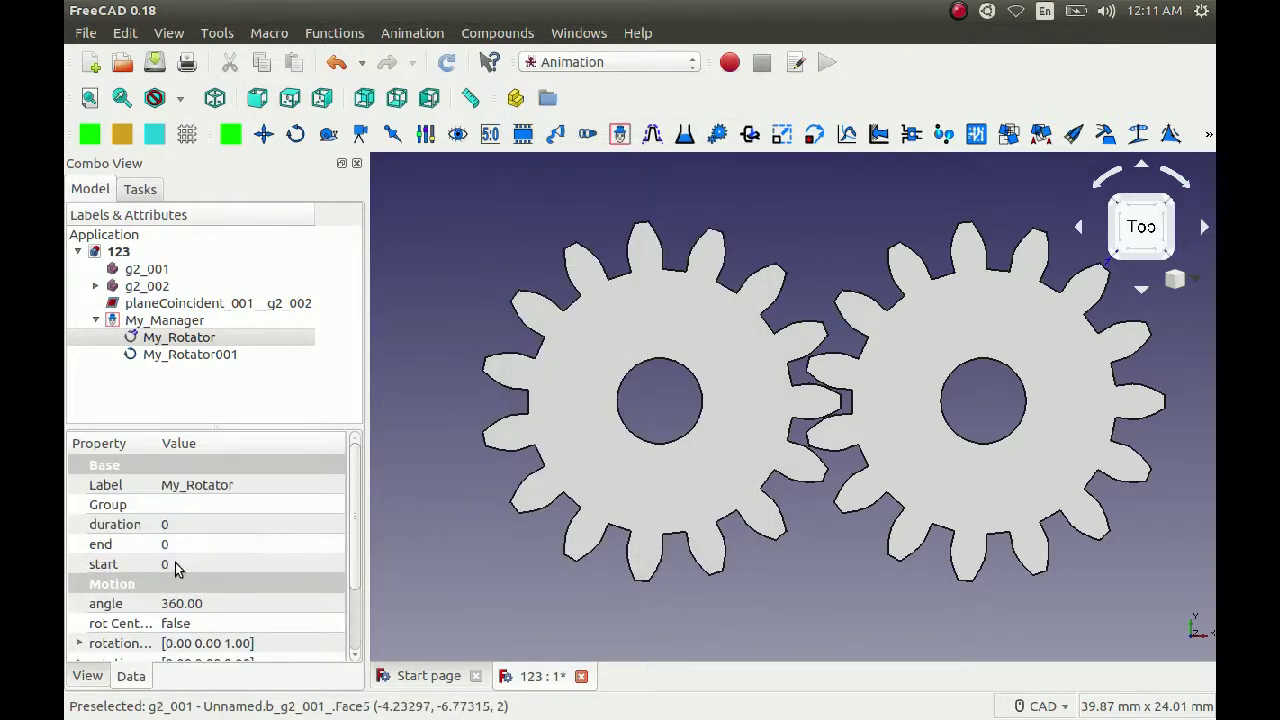
click(178, 563)
click(170, 525)
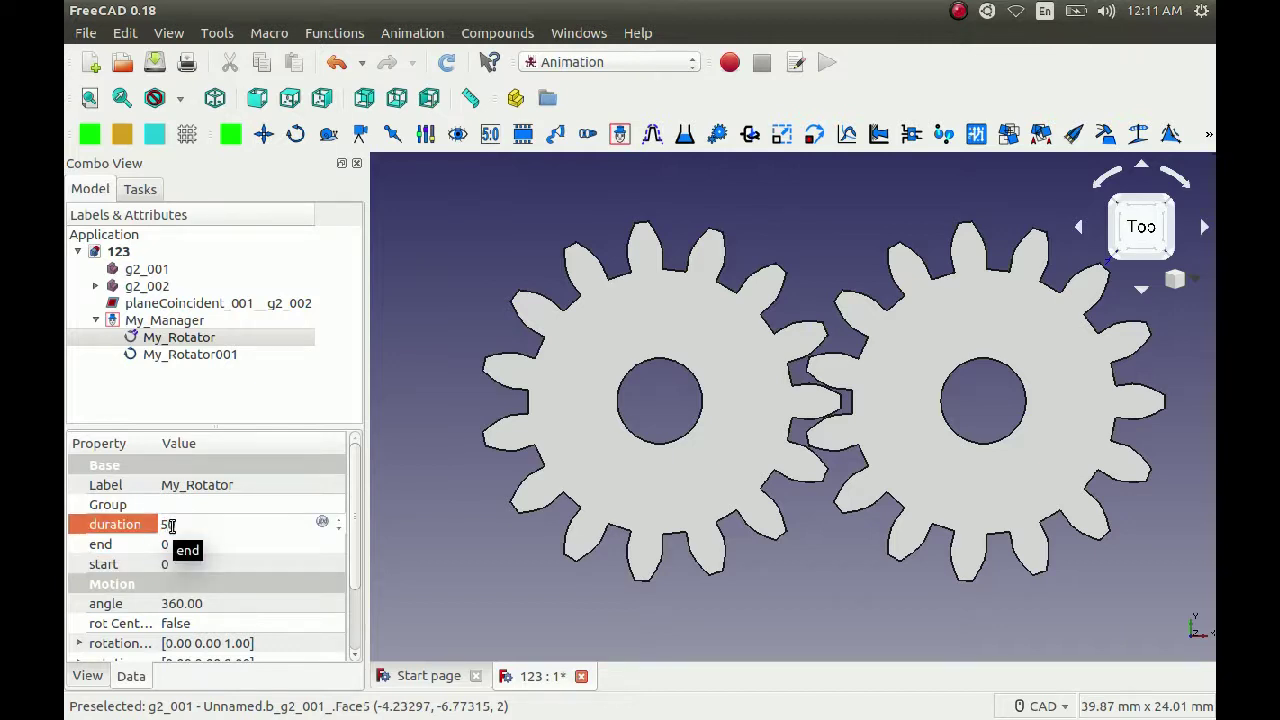
click(199, 508)
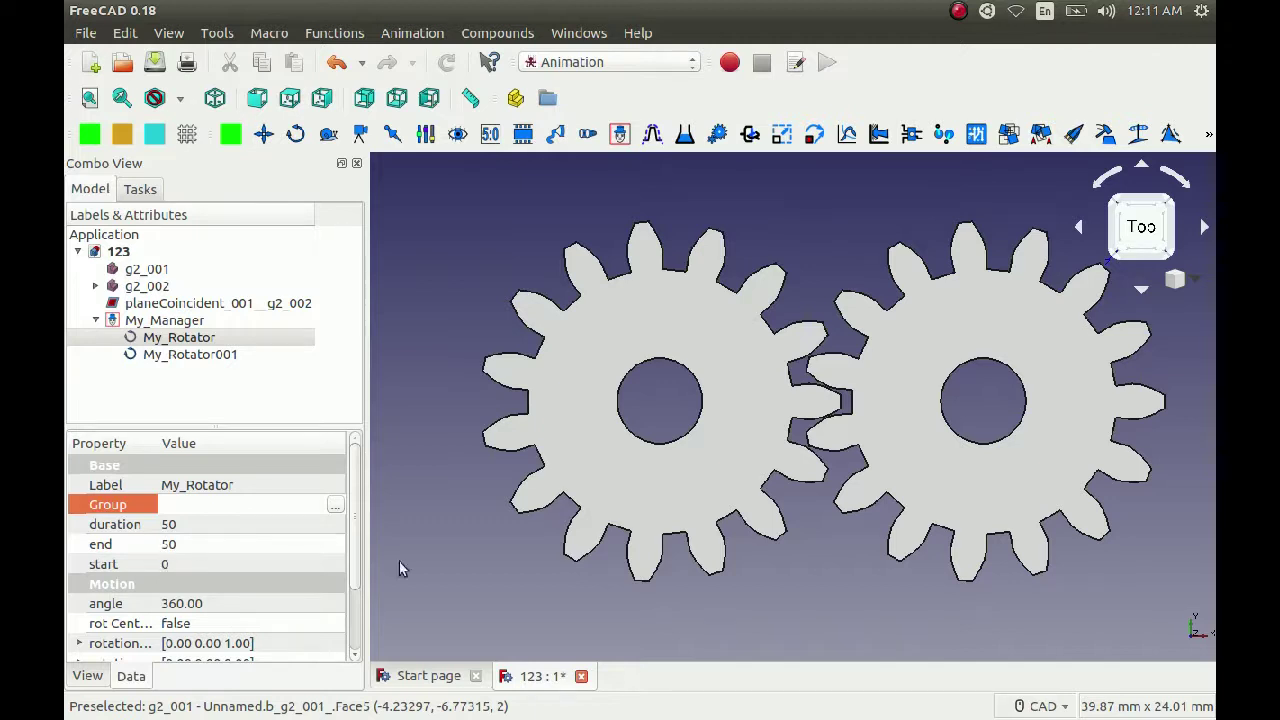
drag(351, 517, 357, 605)
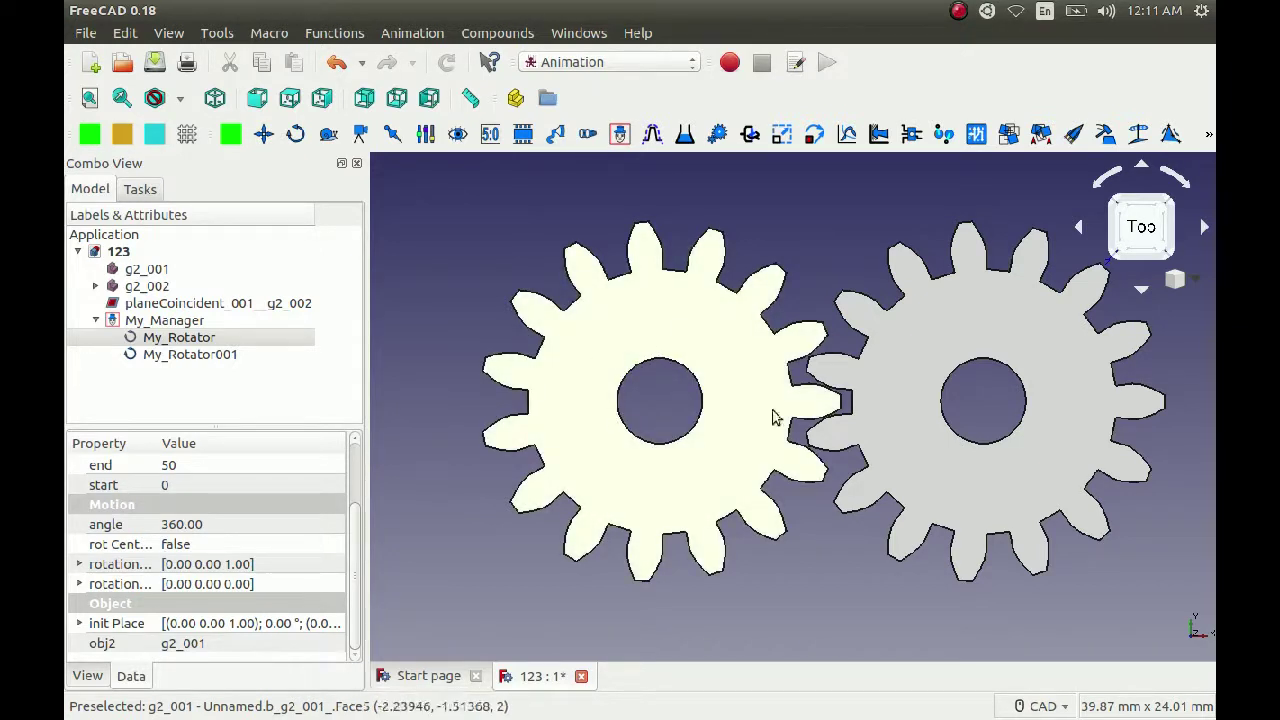
Select My_Rotator001 and set its duration to 50.
click(212, 357)
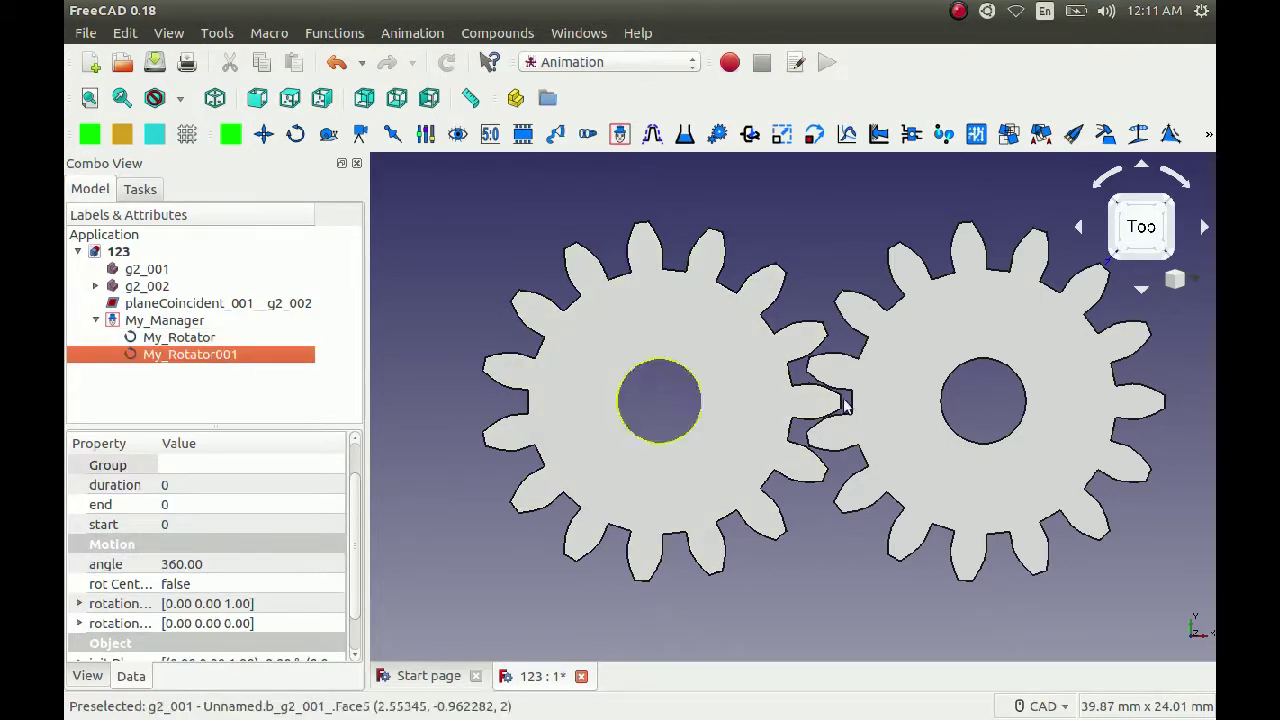
click(166, 487)
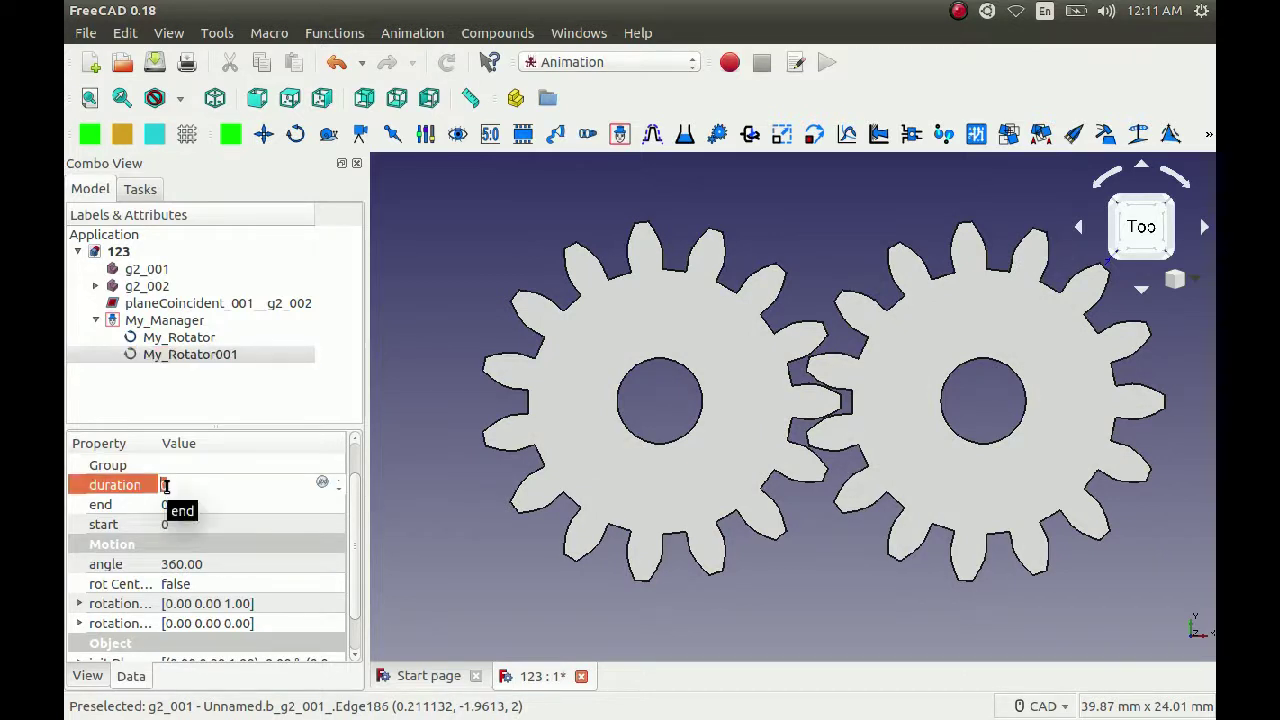
click(208, 470)
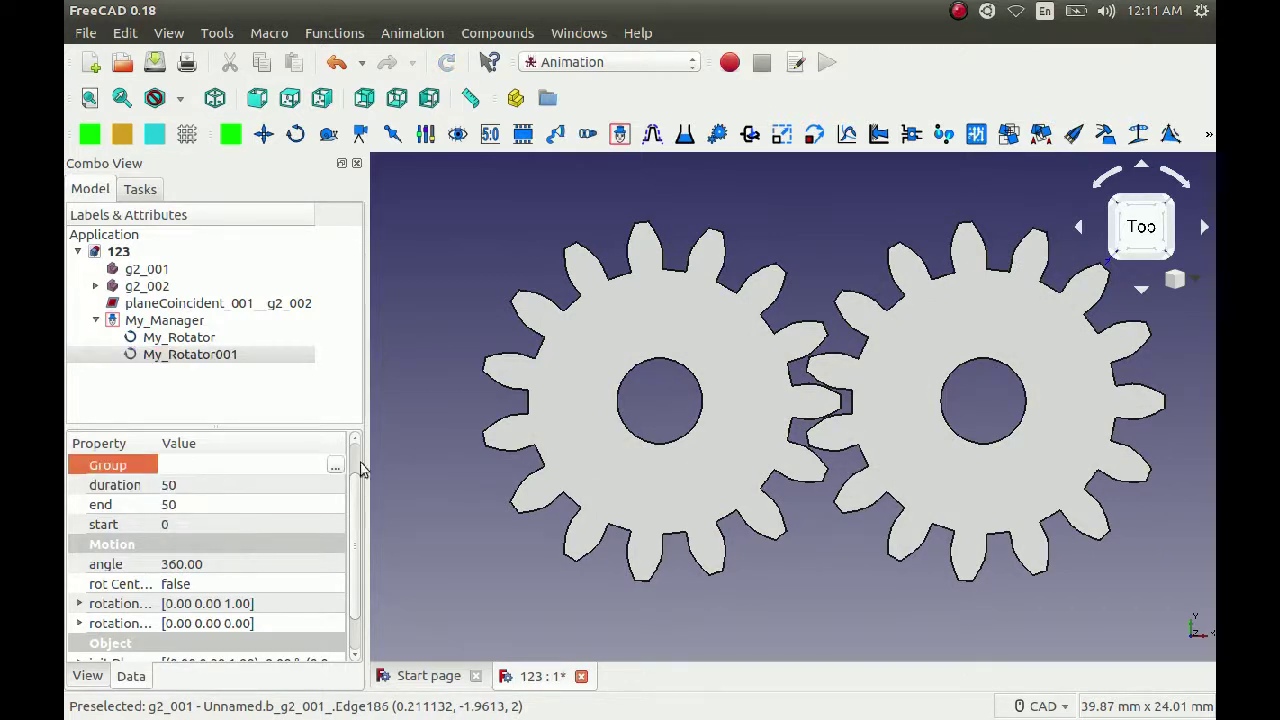
Link g2_002 as the obj2 object that My_Rotator001 turns.
drag(355, 510, 357, 543)
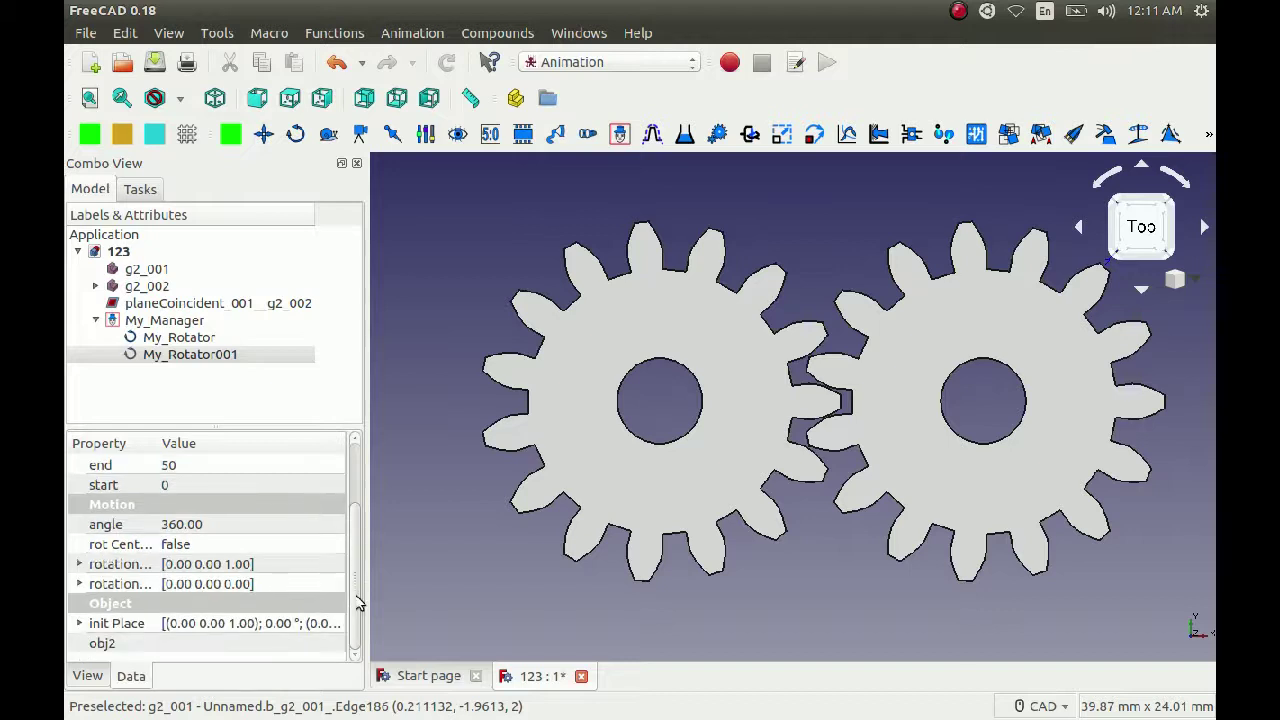
click(332, 636)
click(335, 644)
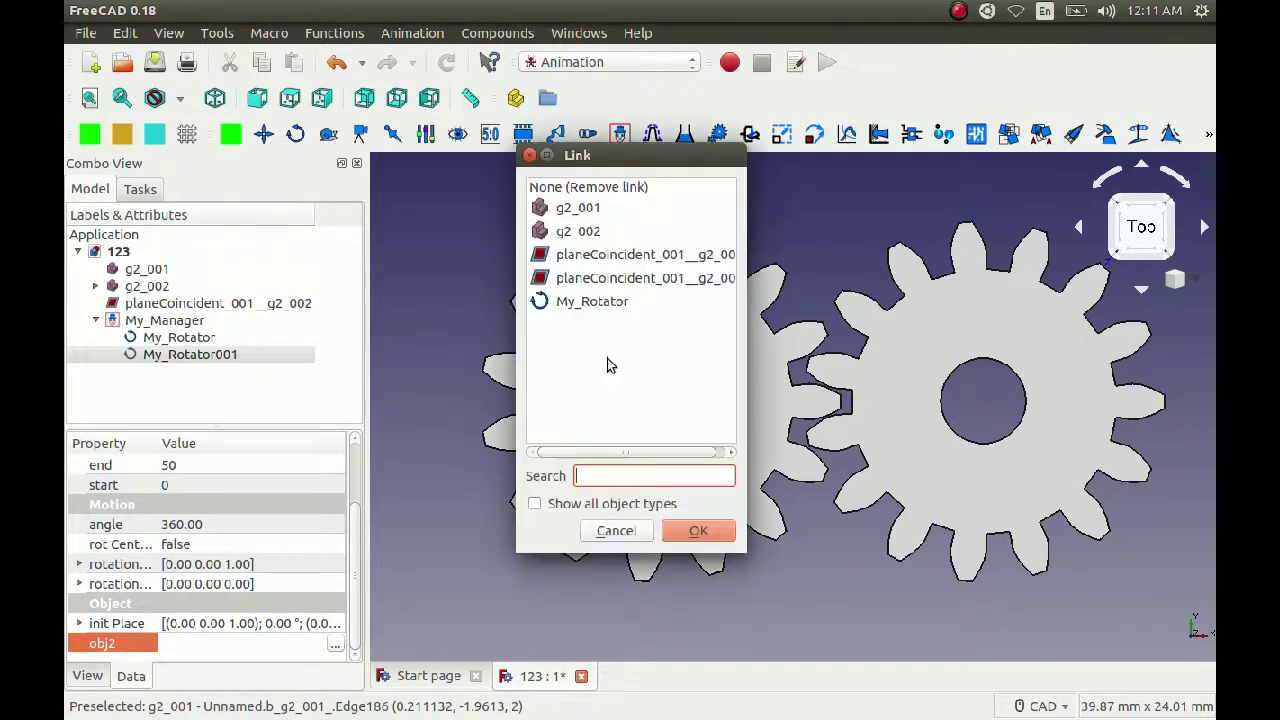
click(573, 232)
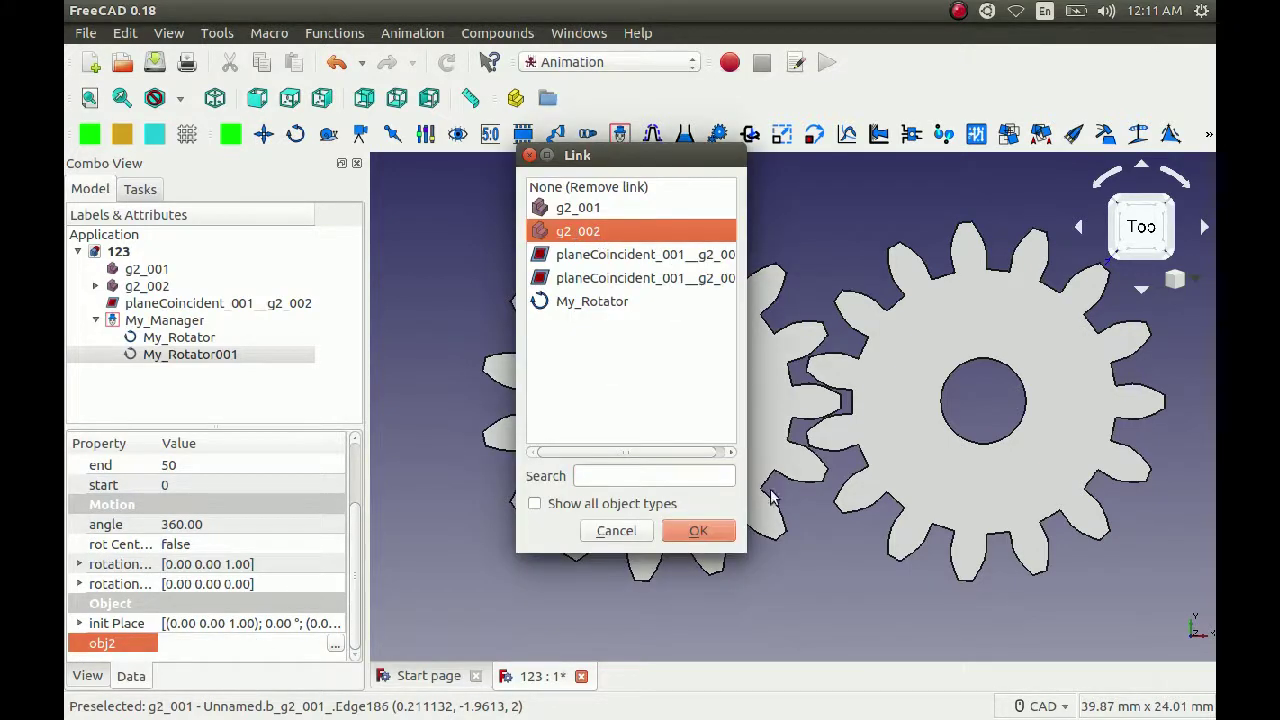
click(698, 531)
Widen the property name column and set the rotation centre x of My_Rotator001 to 15.25.
drag(157, 443, 187, 443)
click(174, 586)
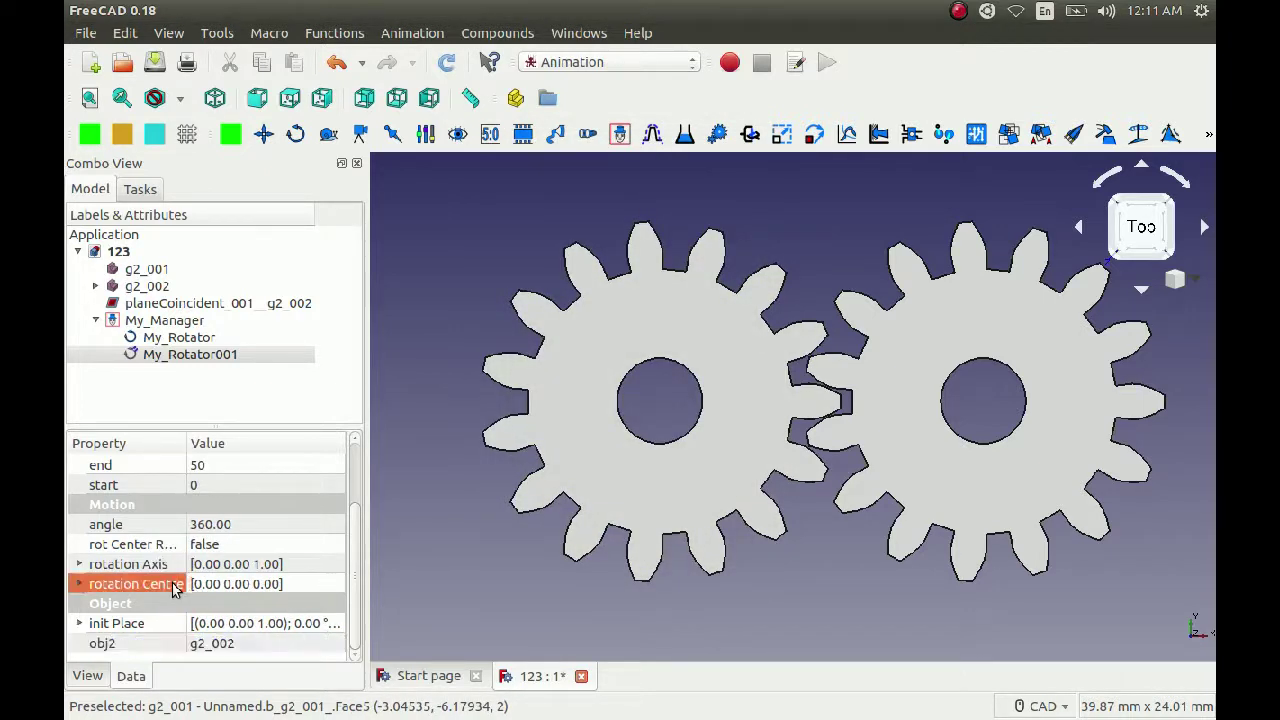
click(79, 584)
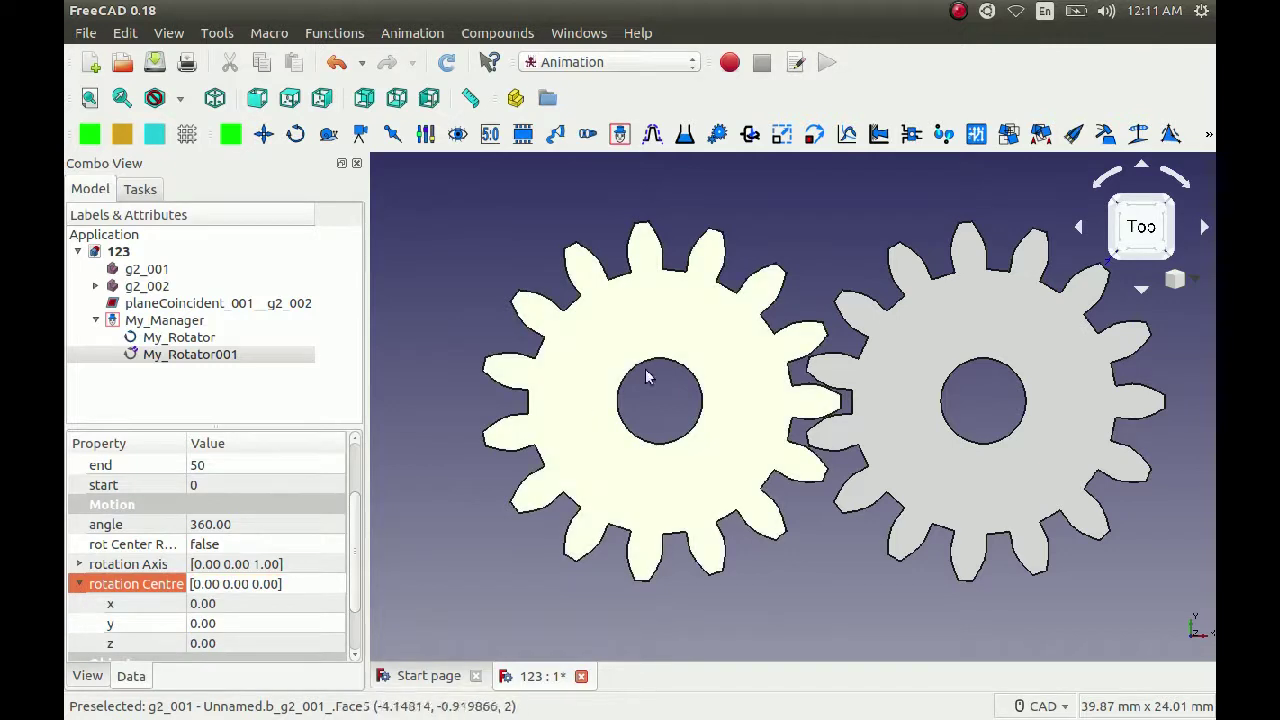
click(197, 605)
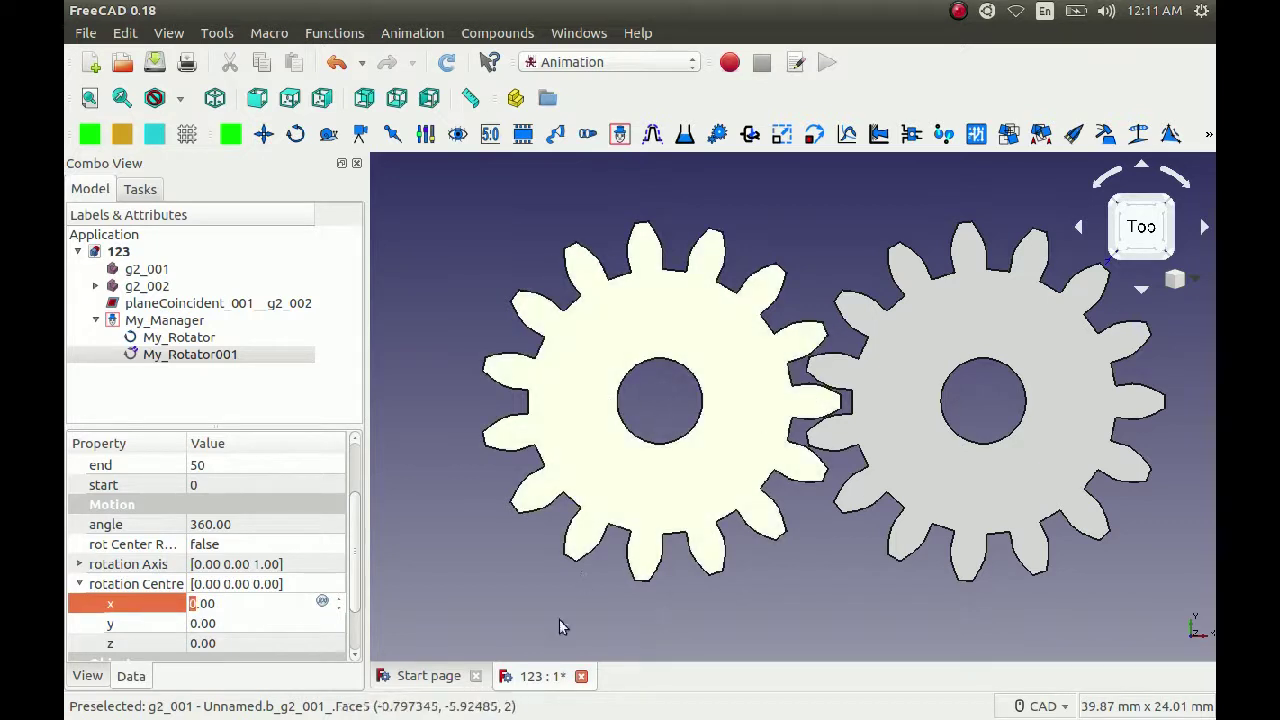
text(15)
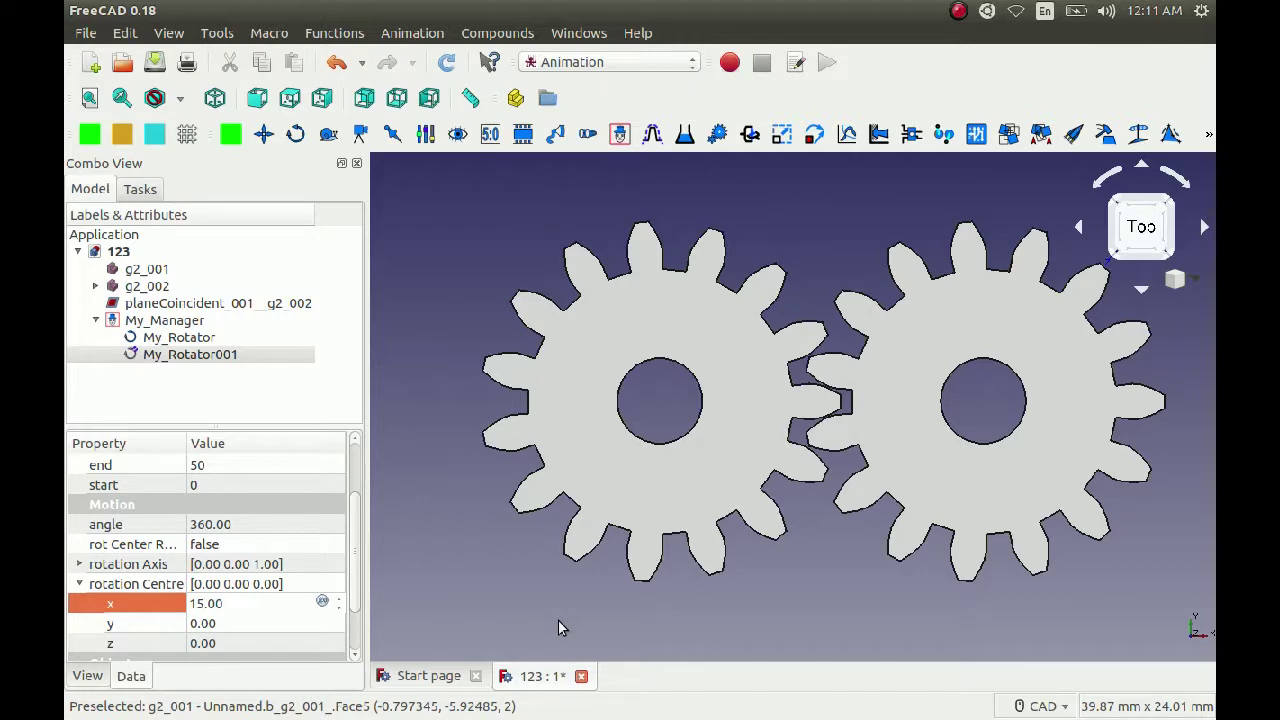
key(Delete)
key(Delete)
text(25)
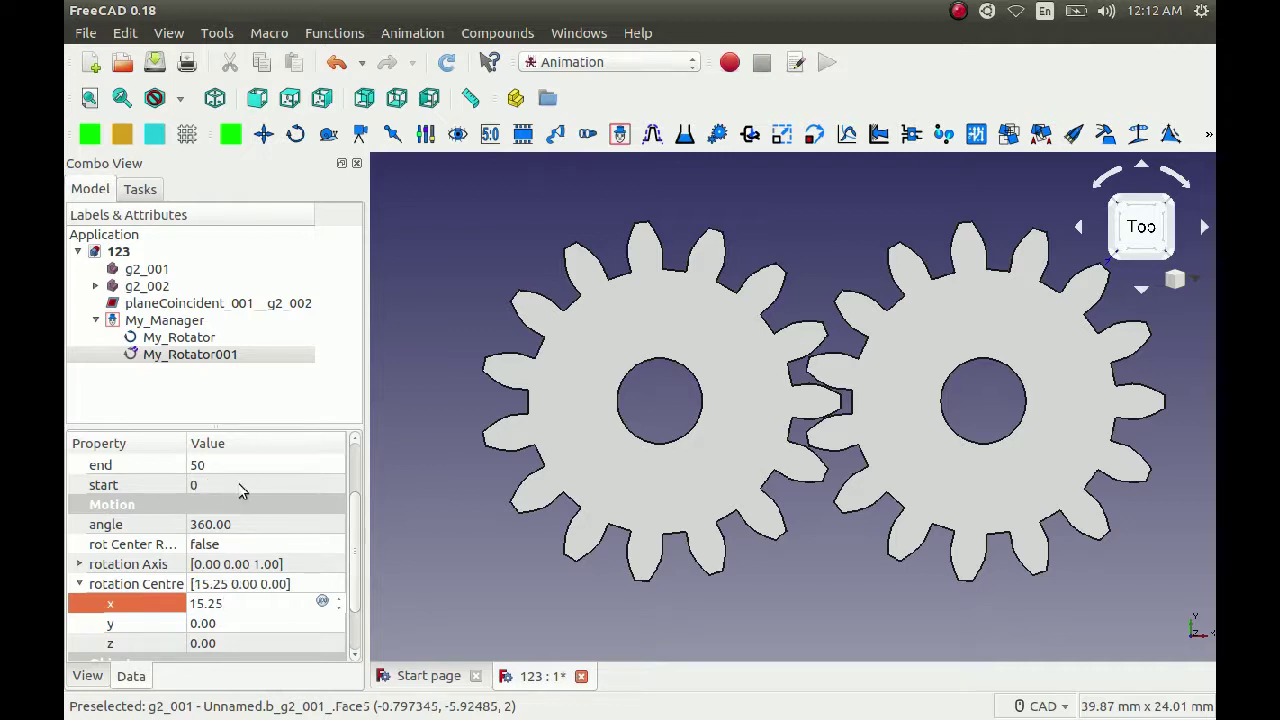
Set the rotation angle of My_Rotator001 to -360 and deselect the rotator.
click(194, 525)
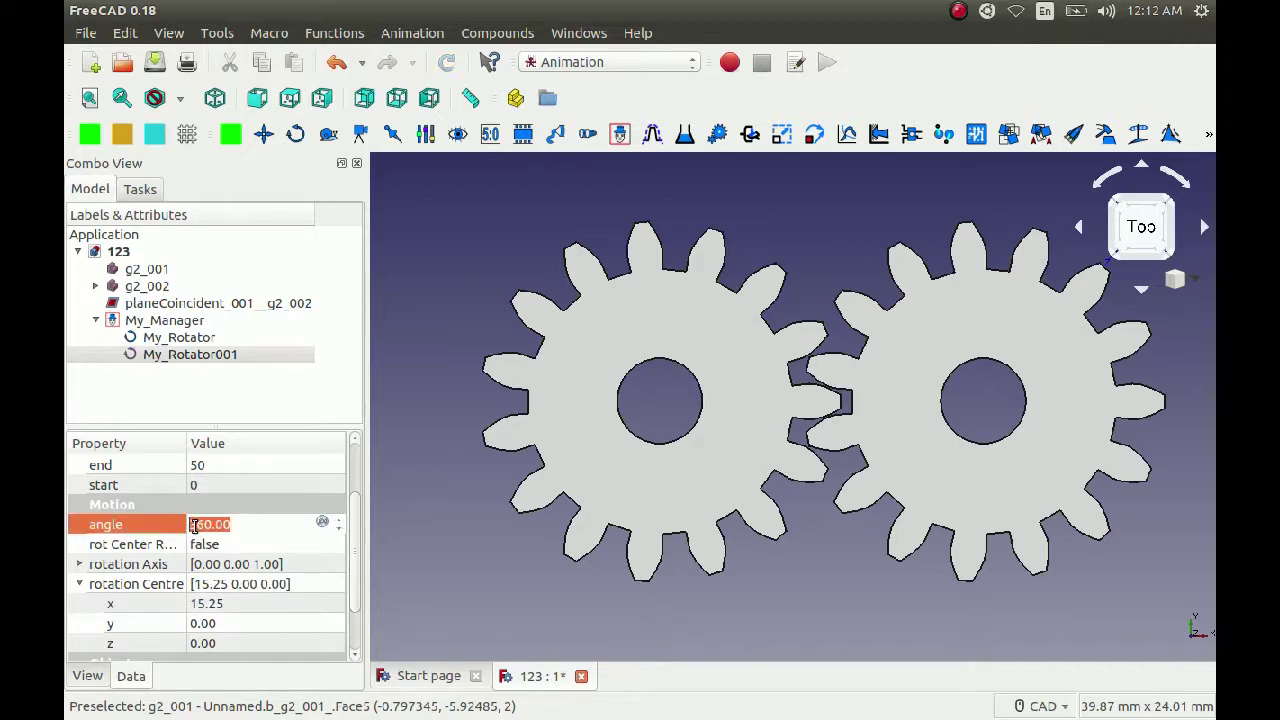
click(192, 525)
text(-)
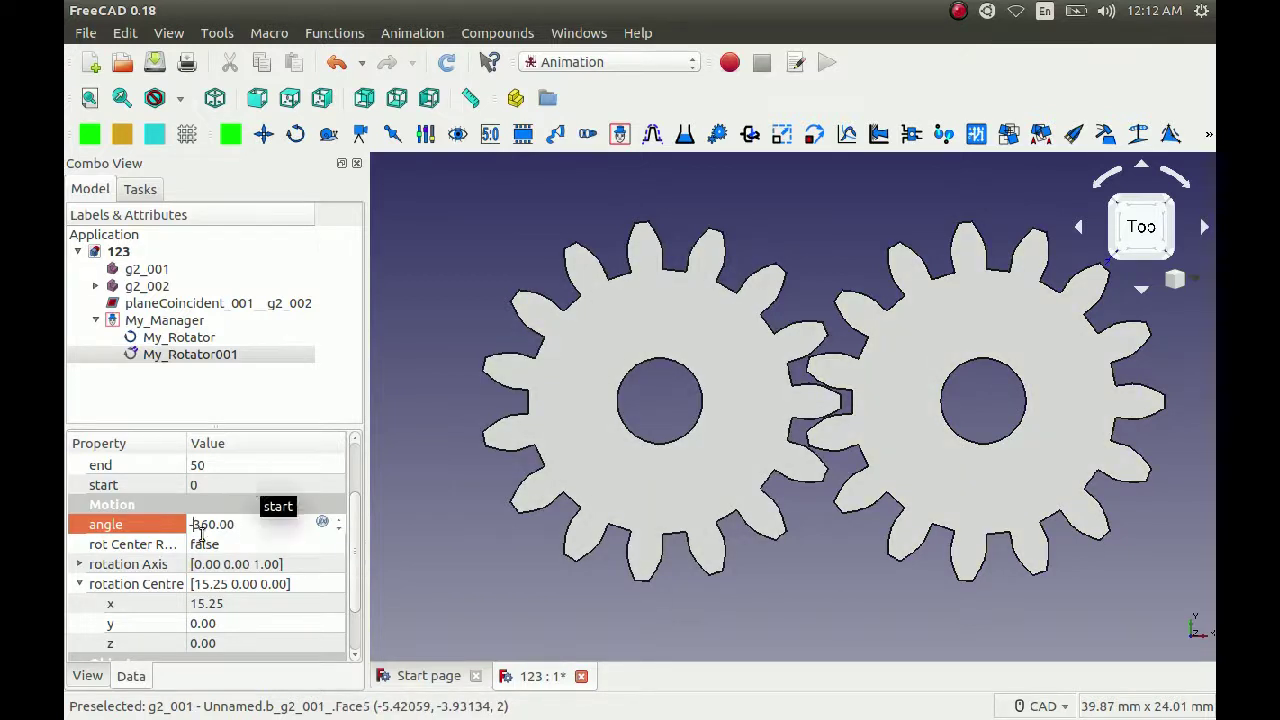
click(287, 403)
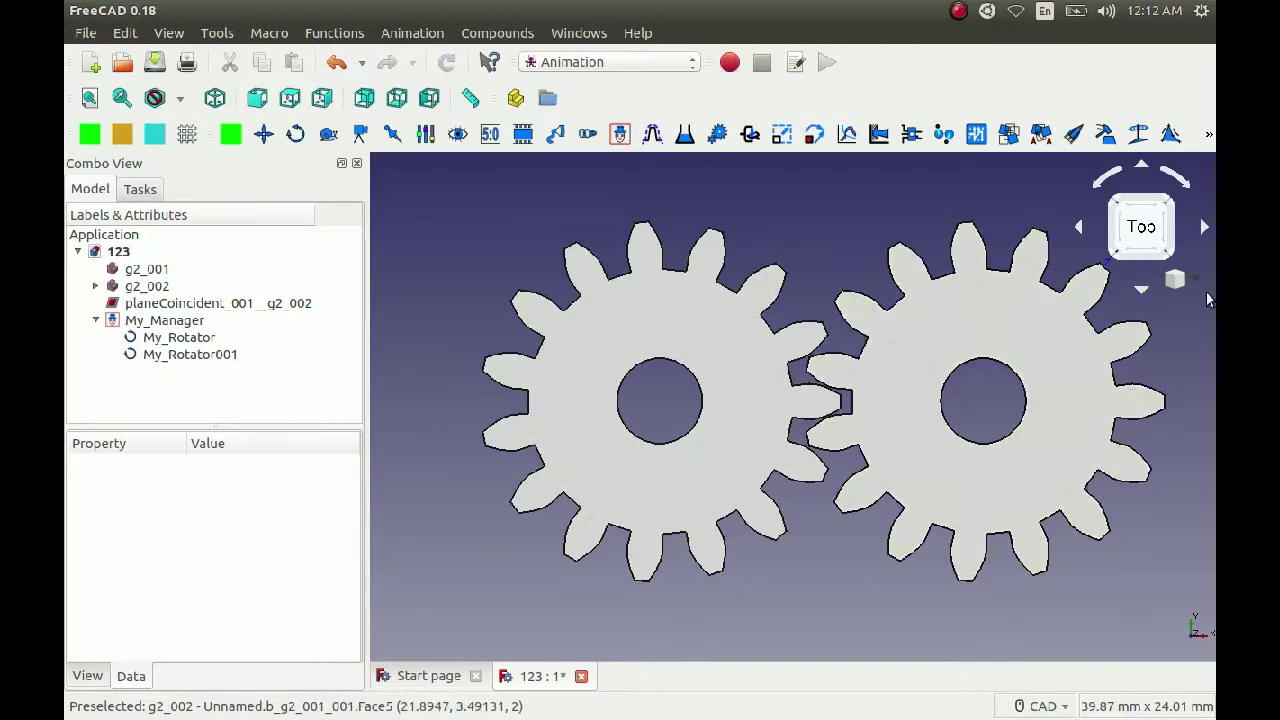
Show the gears in isometric view and run the animation from the My_Manager controls.
click(1192, 283)
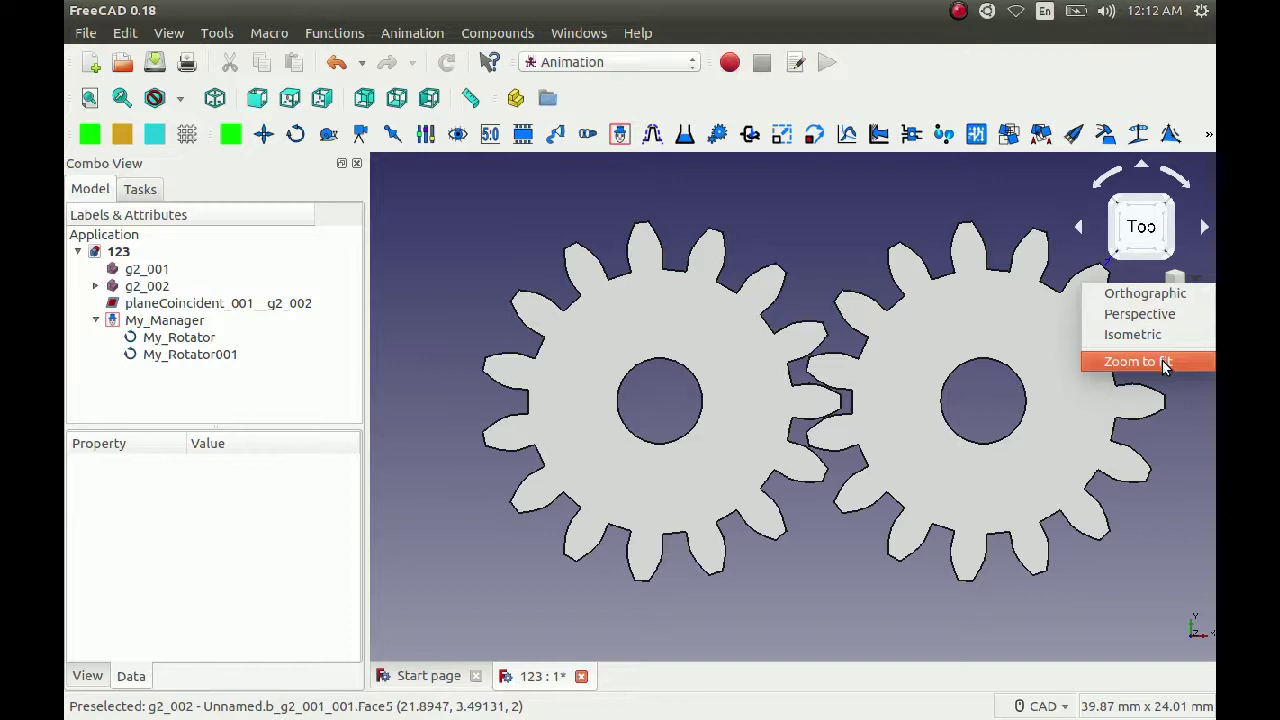
click(1155, 336)
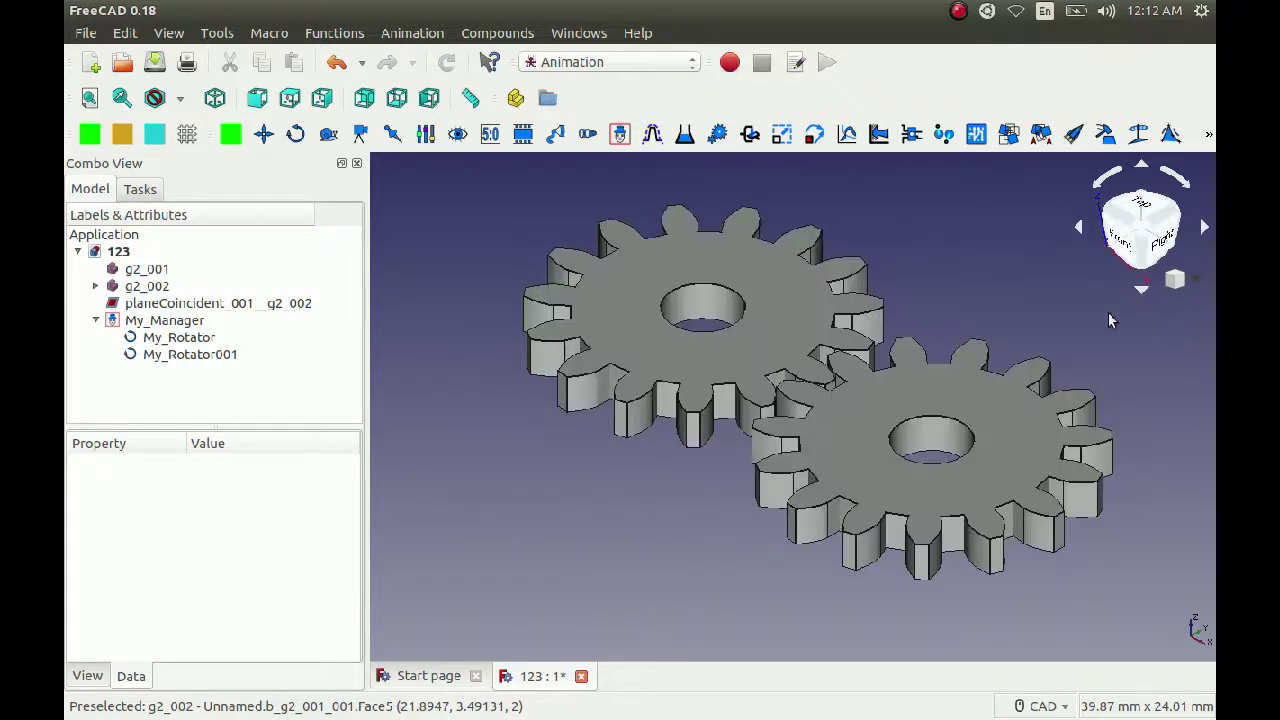
double_click(165, 320)
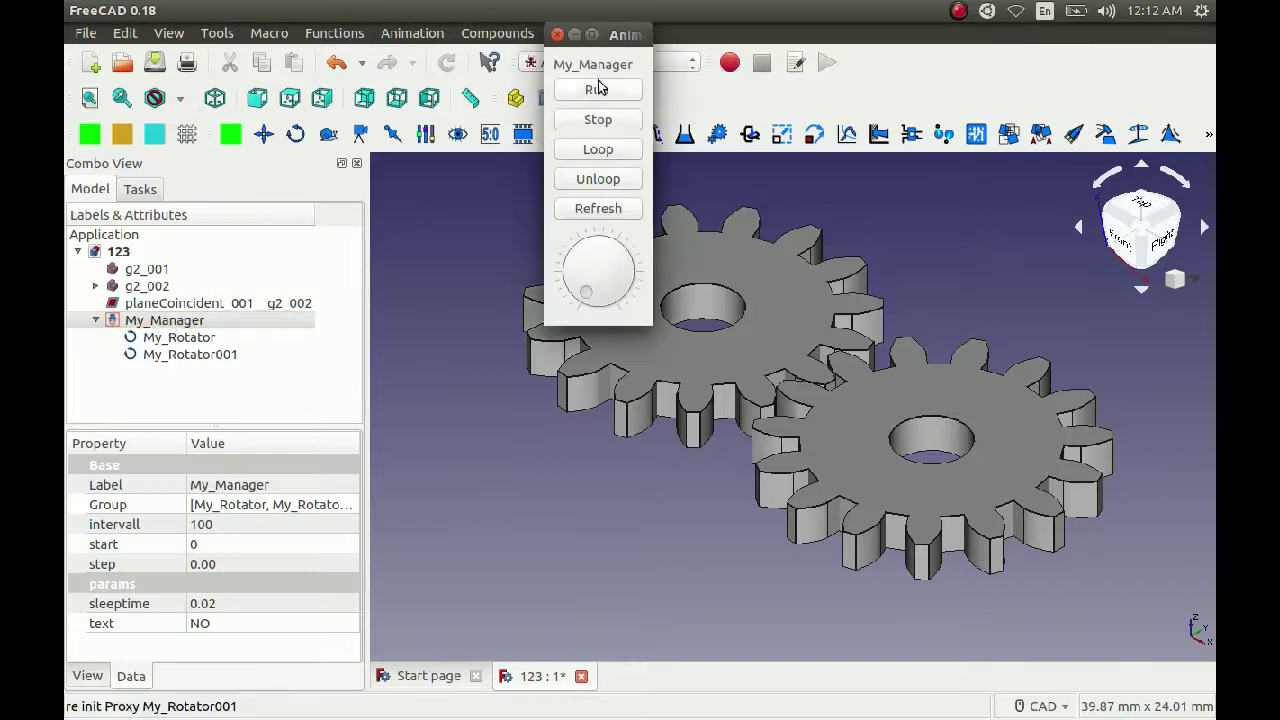
drag(608, 37, 315, 68)
click(303, 124)
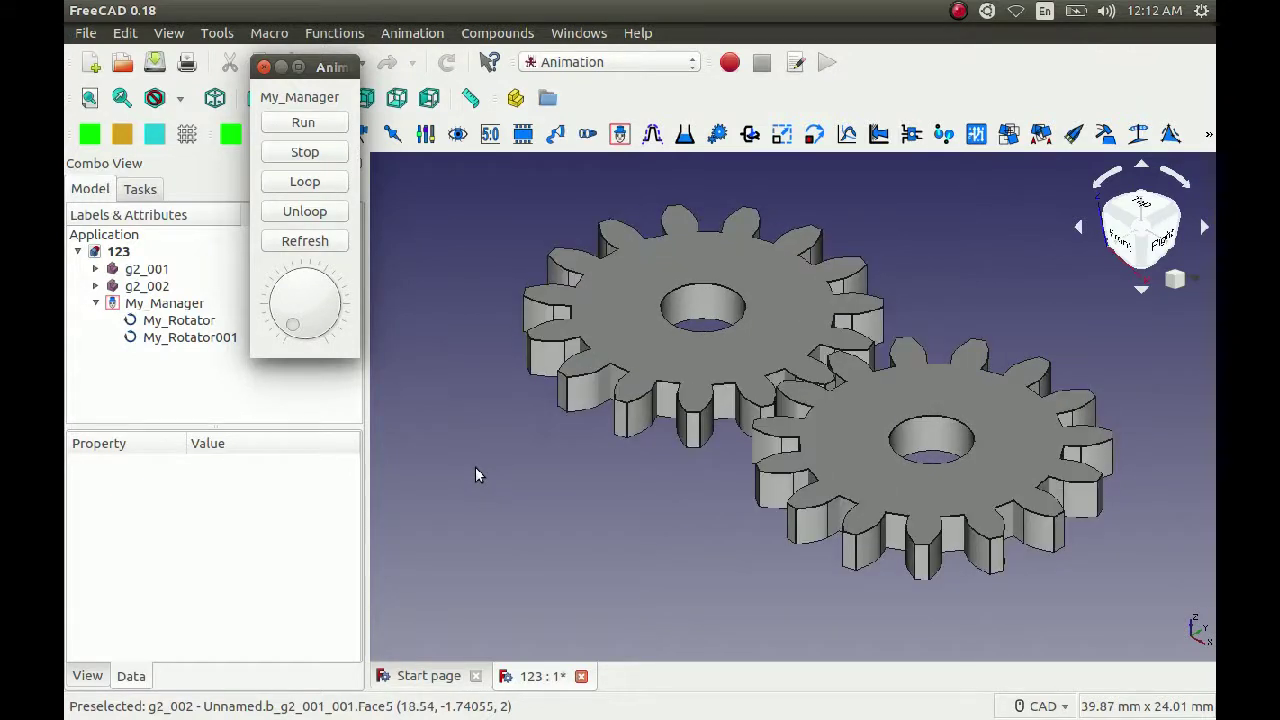
Run the gear animation again, stop it partway and close the My_Manager controls.
click(323, 124)
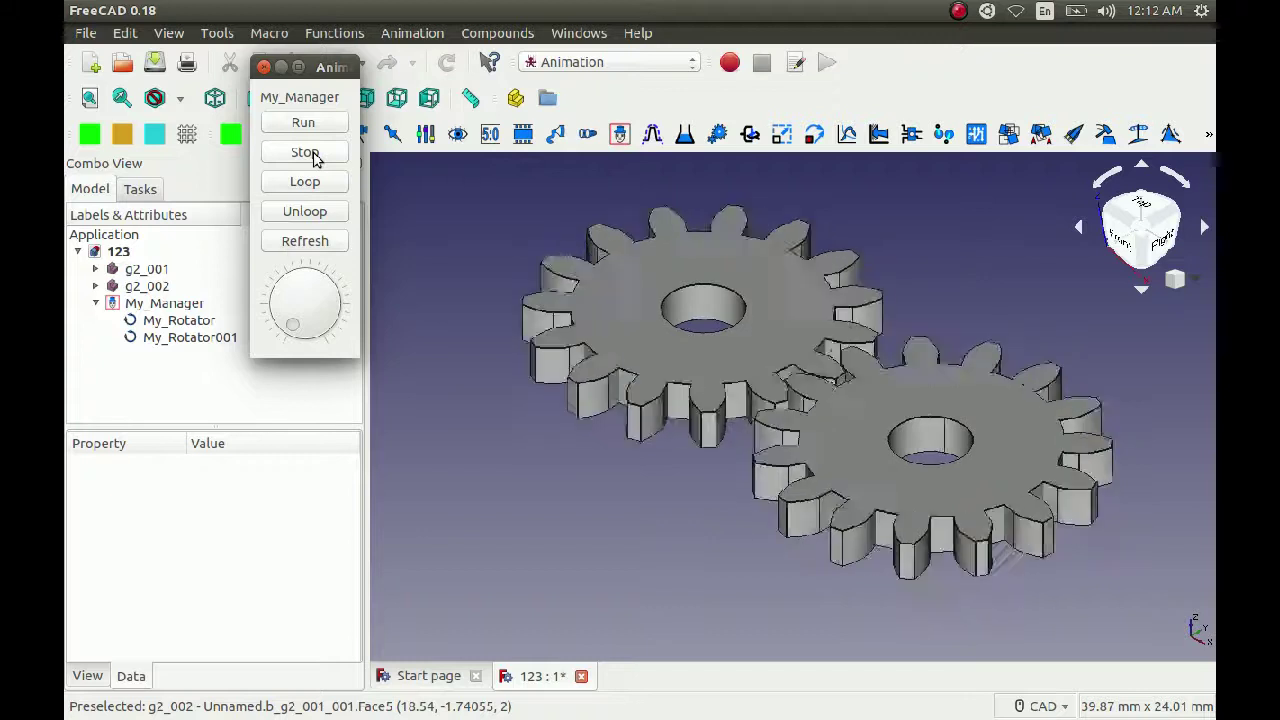
click(313, 153)
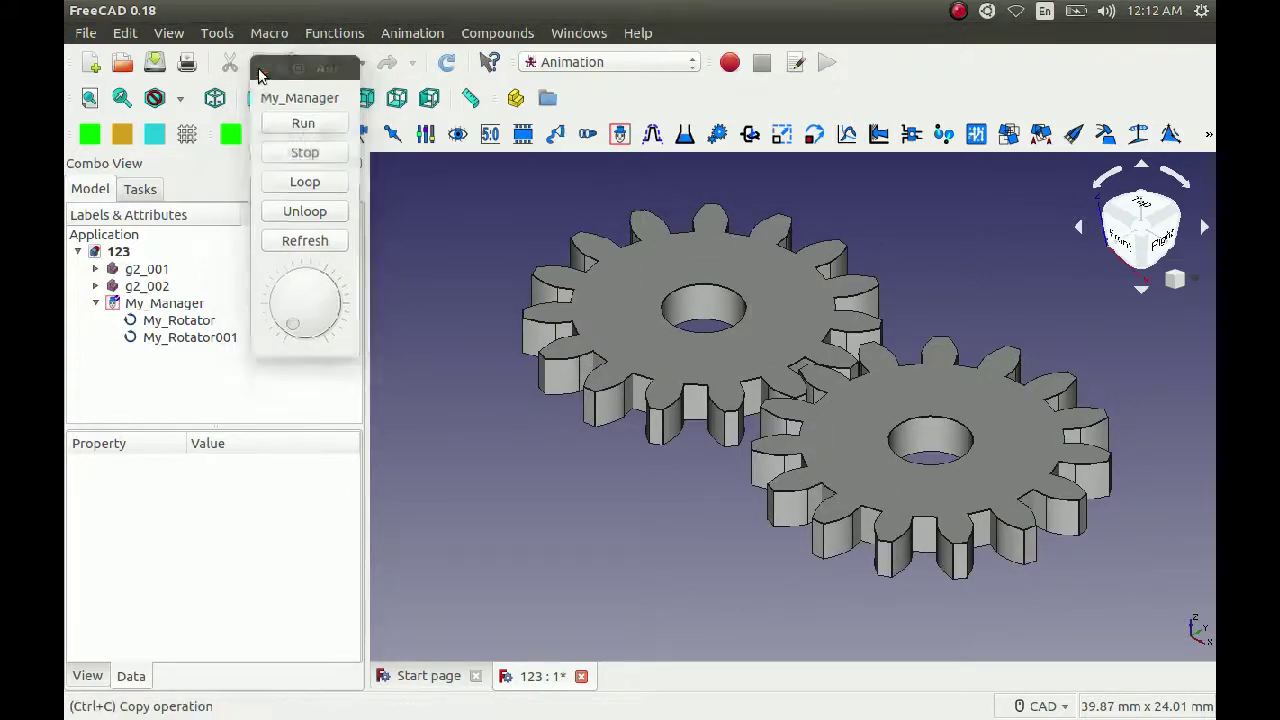
click(263, 68)
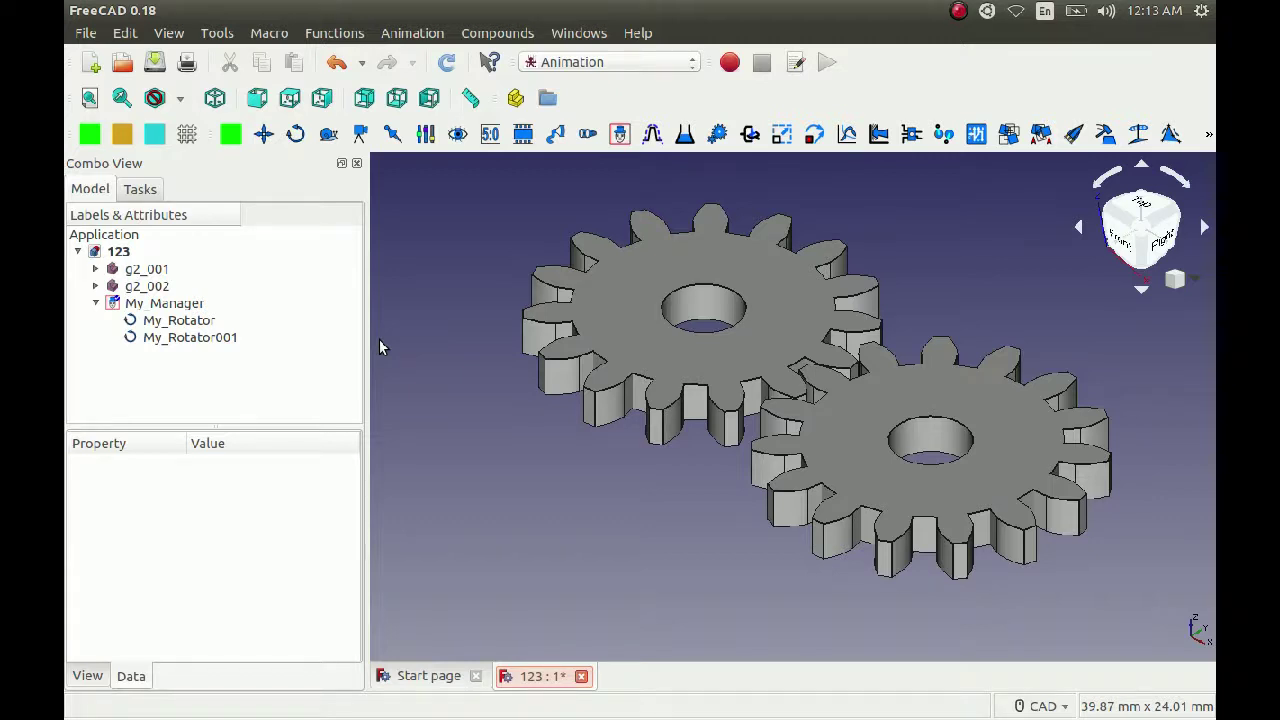
click(958, 12)
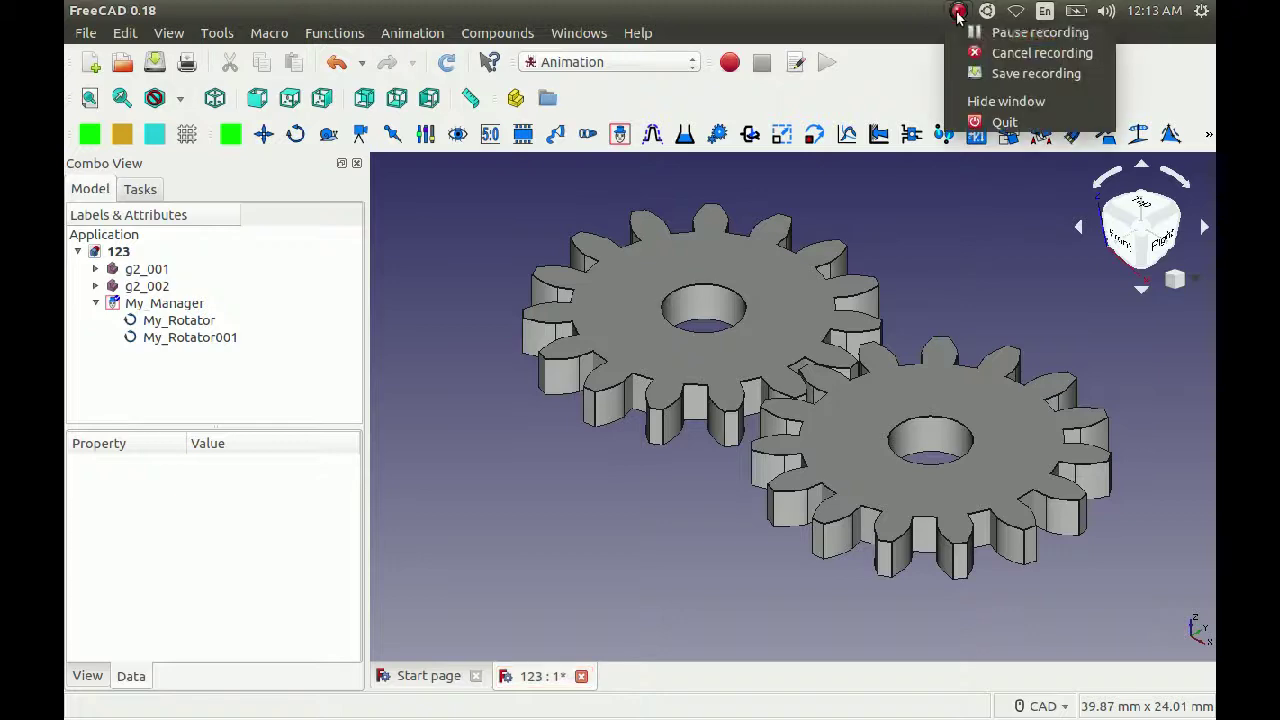